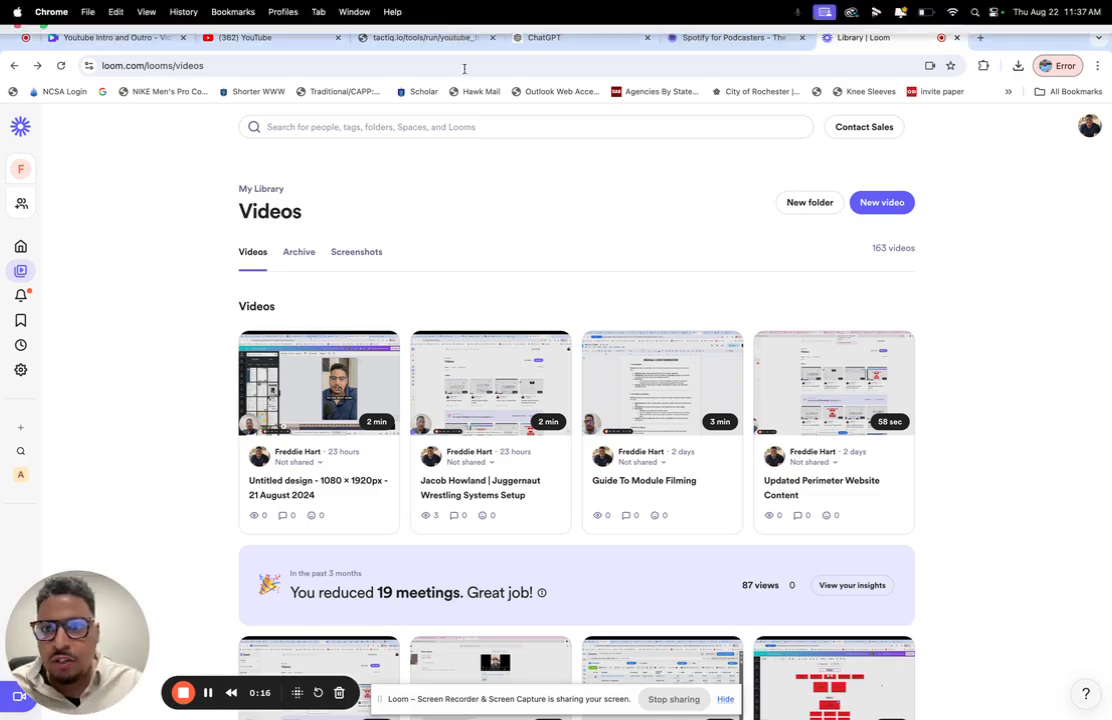
- Switch to the Youtube Intro and Outro design in Canva and play the opening title page from its start
left_click(104, 37)
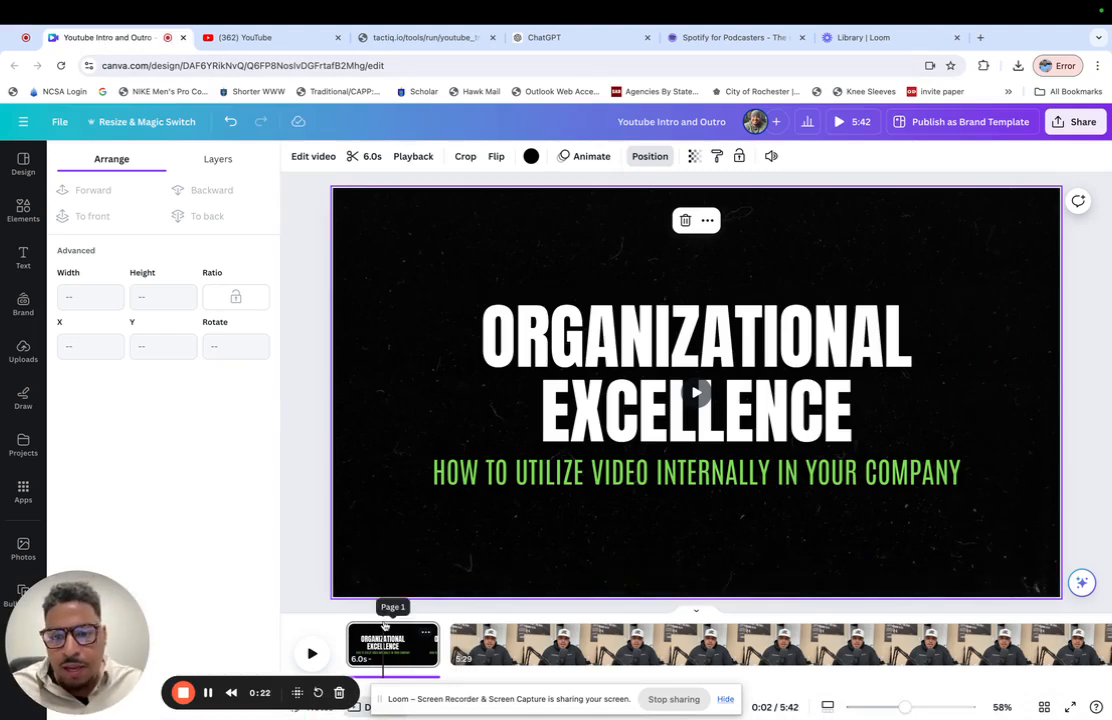
left_click_drag(373, 622, 373, 624)
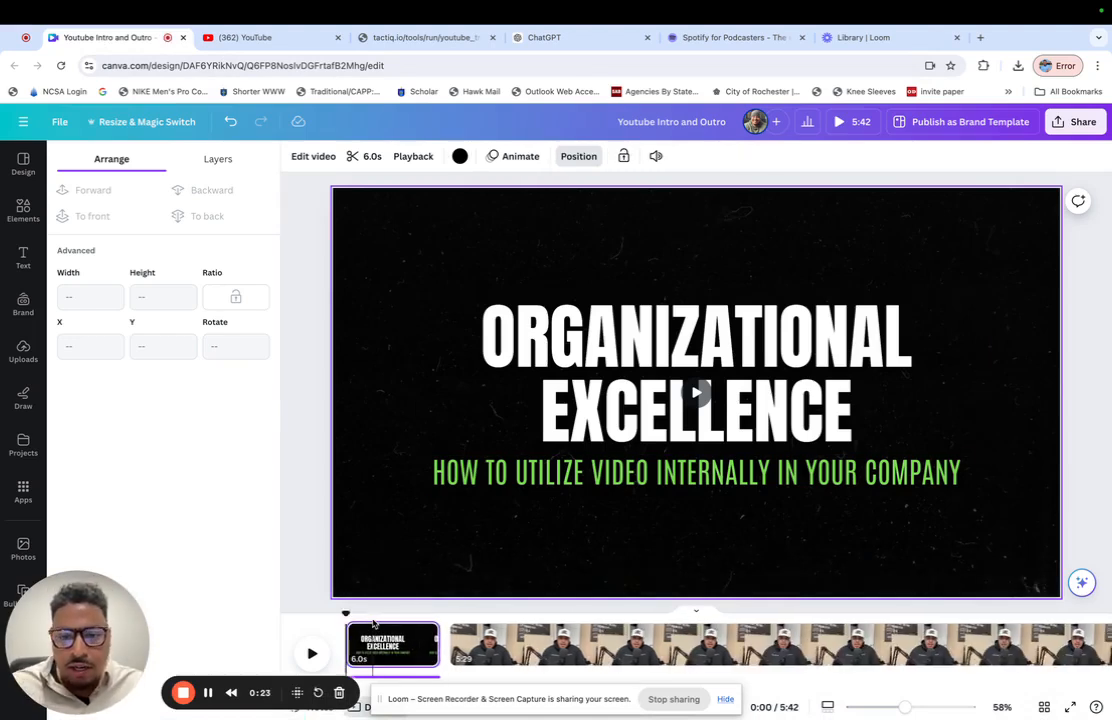
left_click(311, 653)
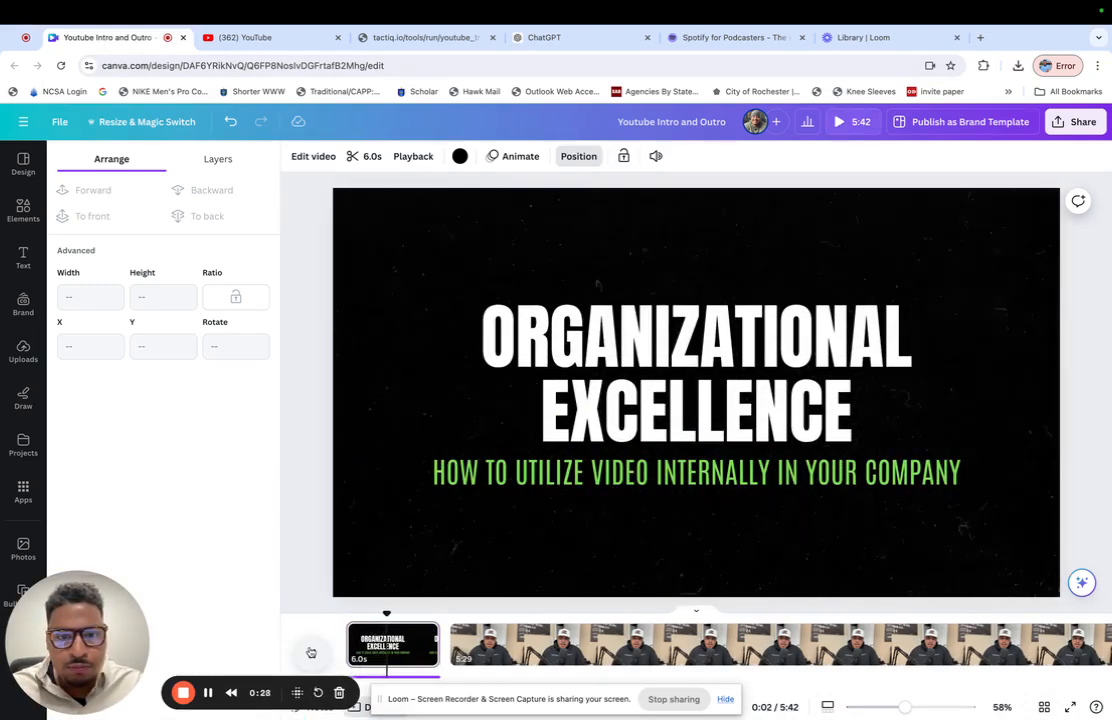
left_click(311, 653)
- Preview the closing page that invites viewers to follow and subscribe at the end of the timeline
scroll(921, 640, "right", 5)
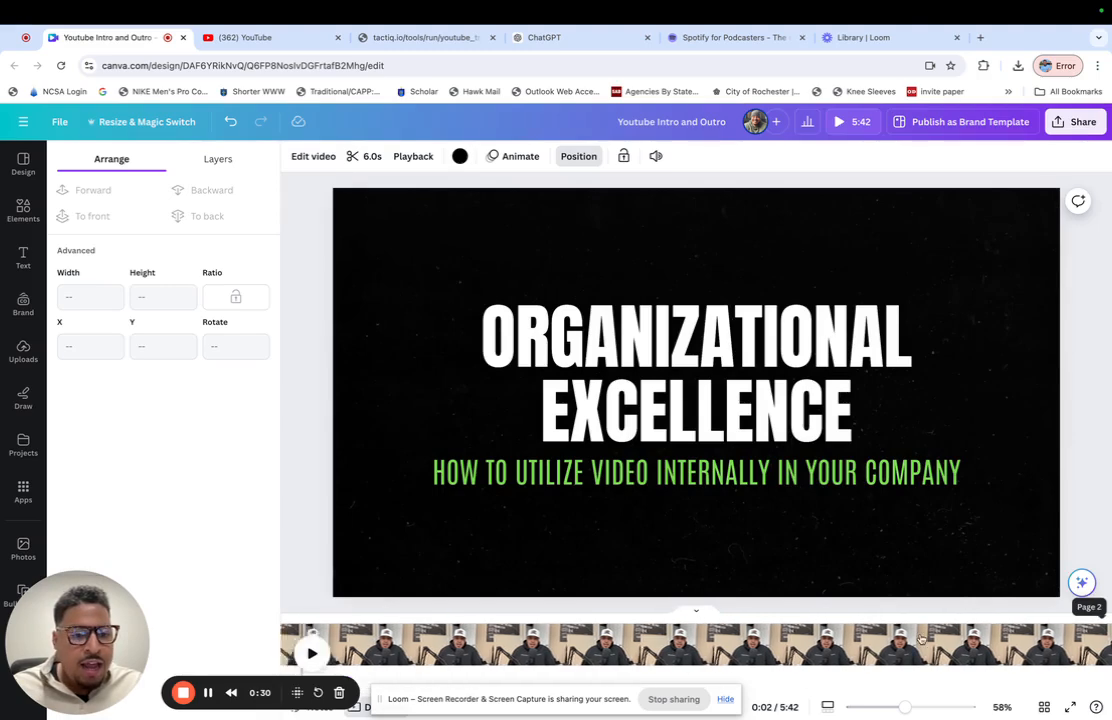
scroll(921, 640, "right", 3)
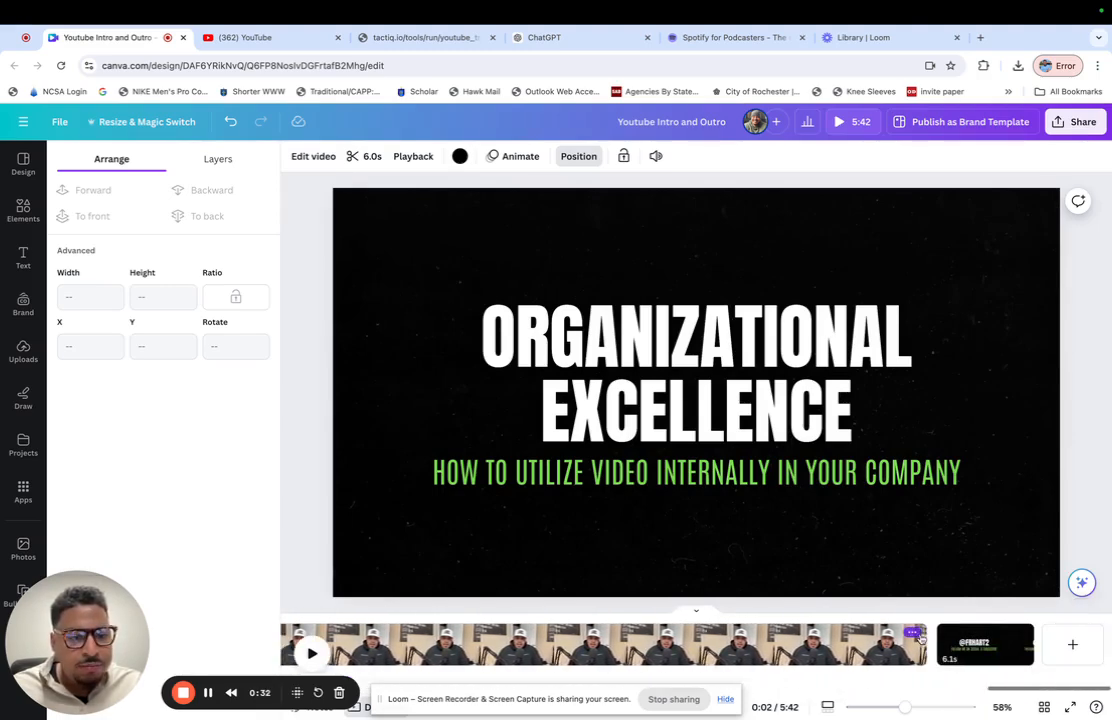
left_click(984, 644)
left_click(311, 653)
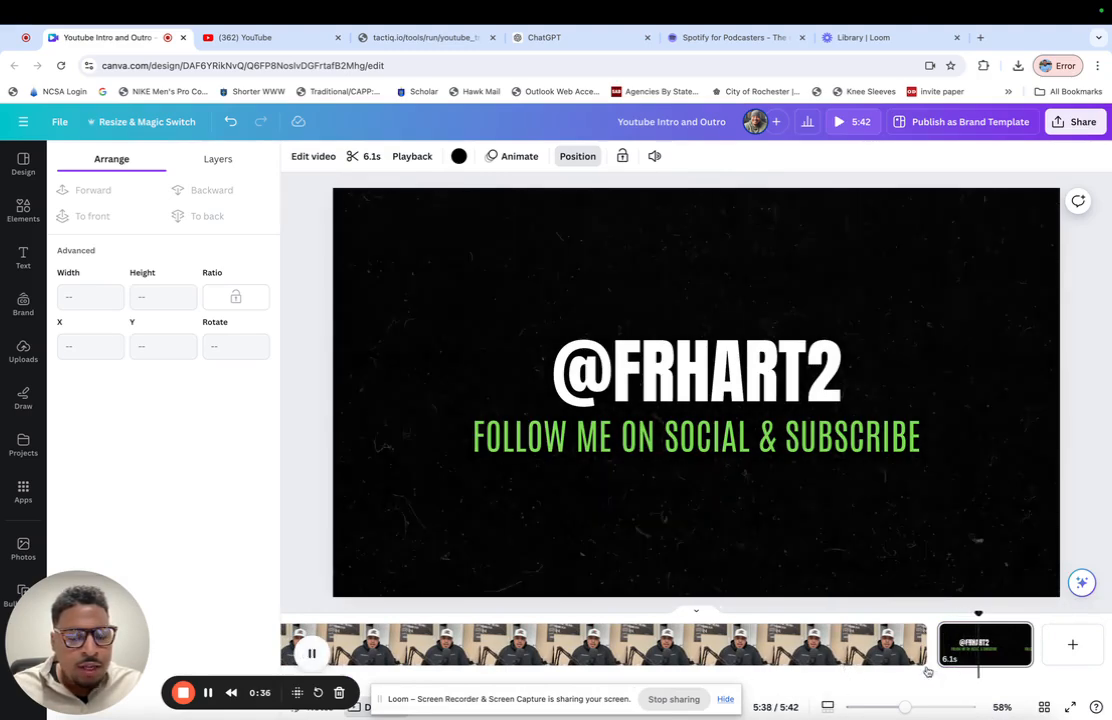
left_click(311, 653)
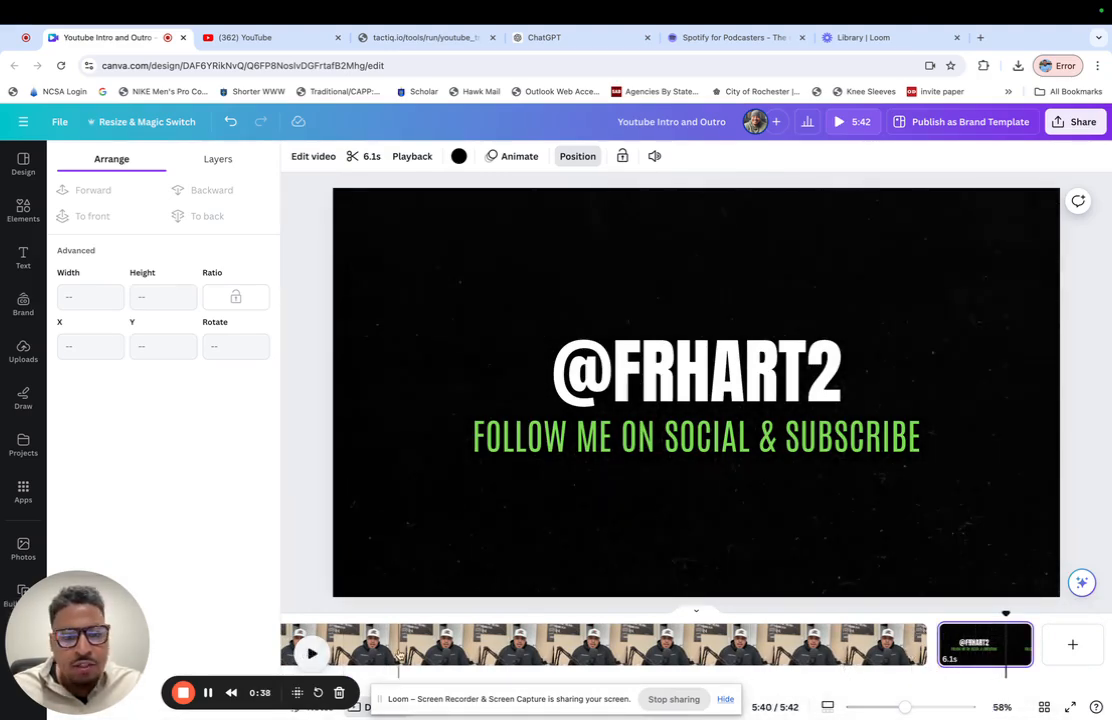
- Return to the start of the timeline and select the music track beneath the opening title page
scroll(521, 648, "left", 10)
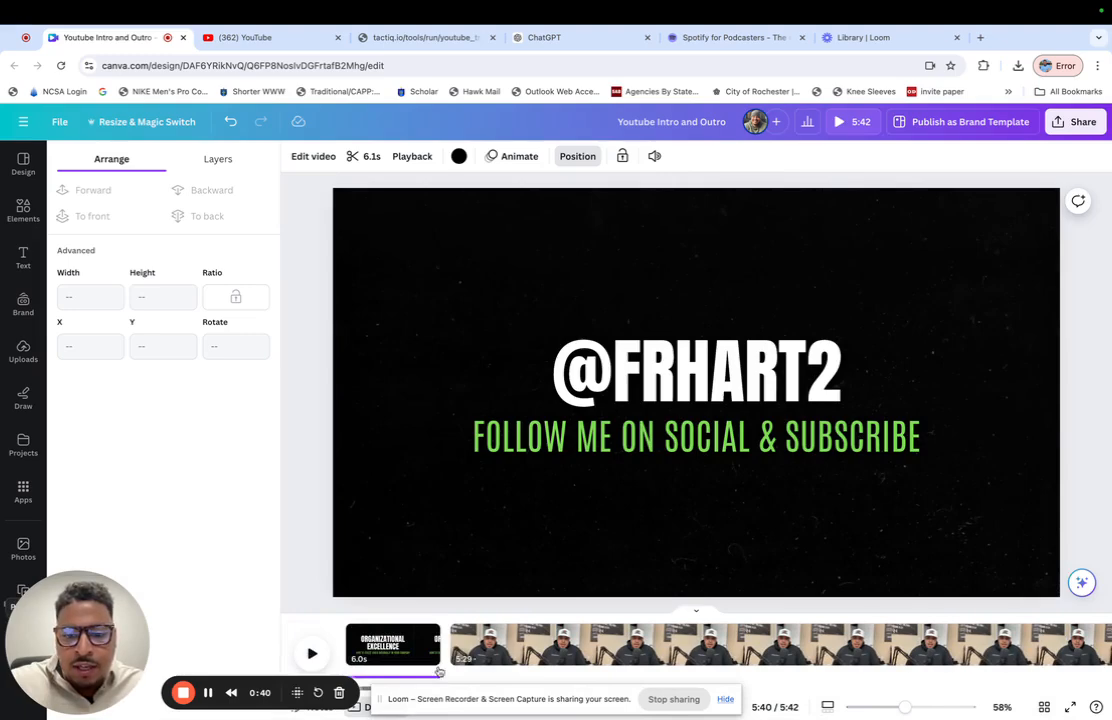
left_click(406, 679)
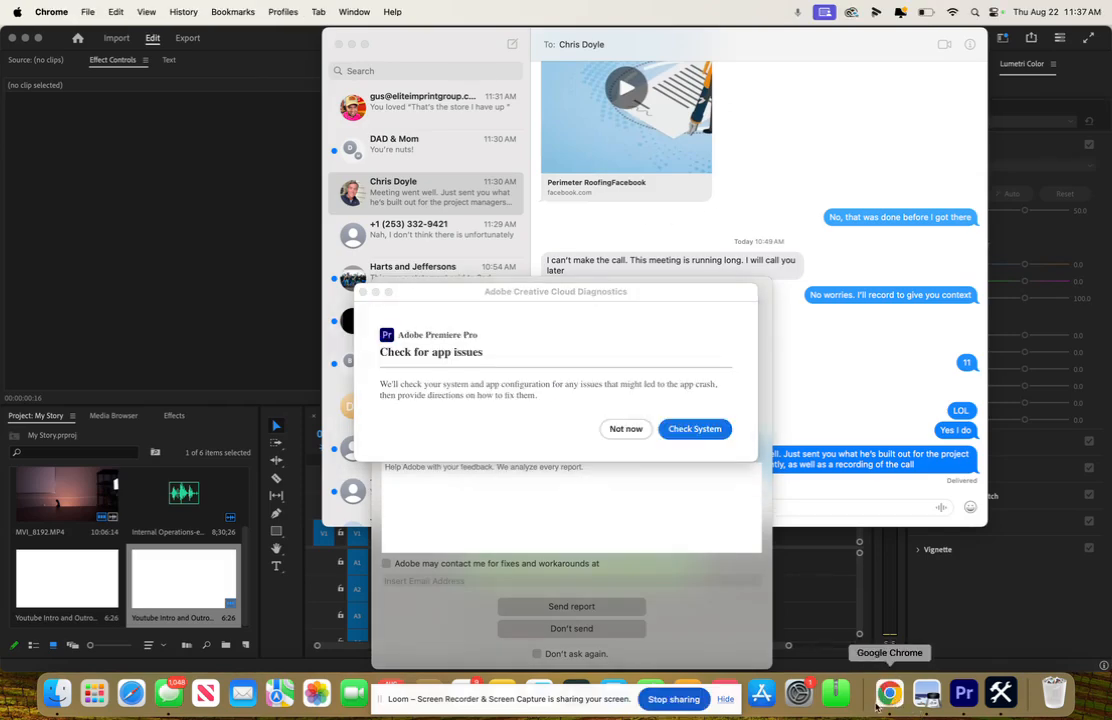
left_click(875, 700)
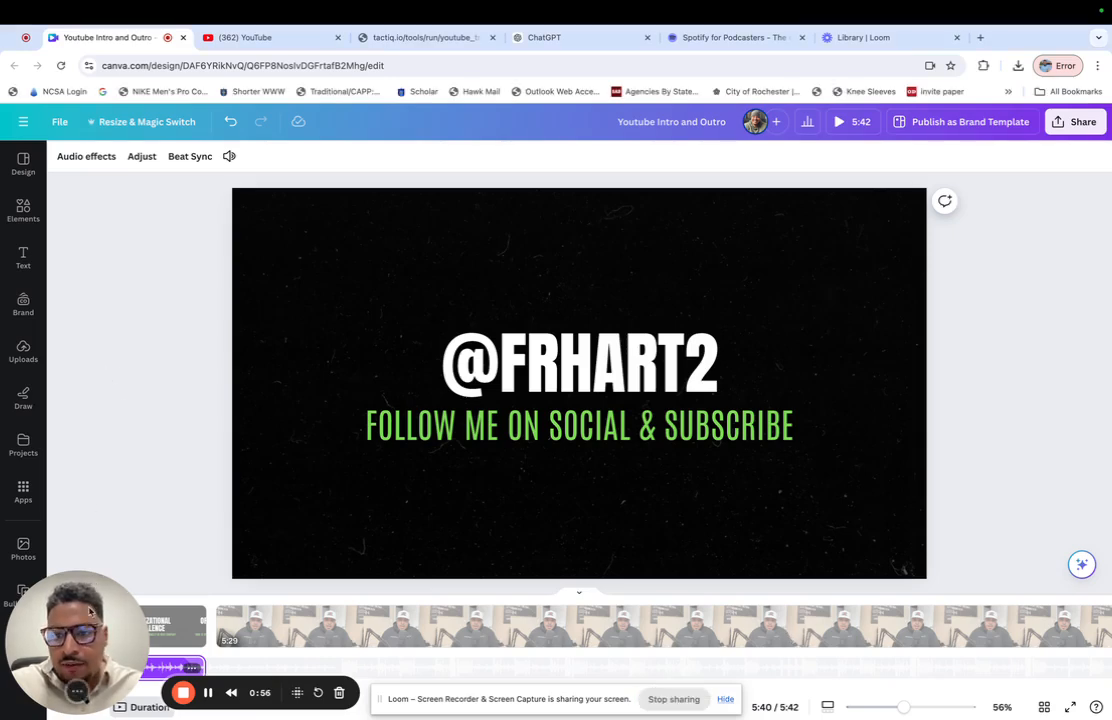
left_click_drag(88, 638, 126, 386)
left_click(169, 670)
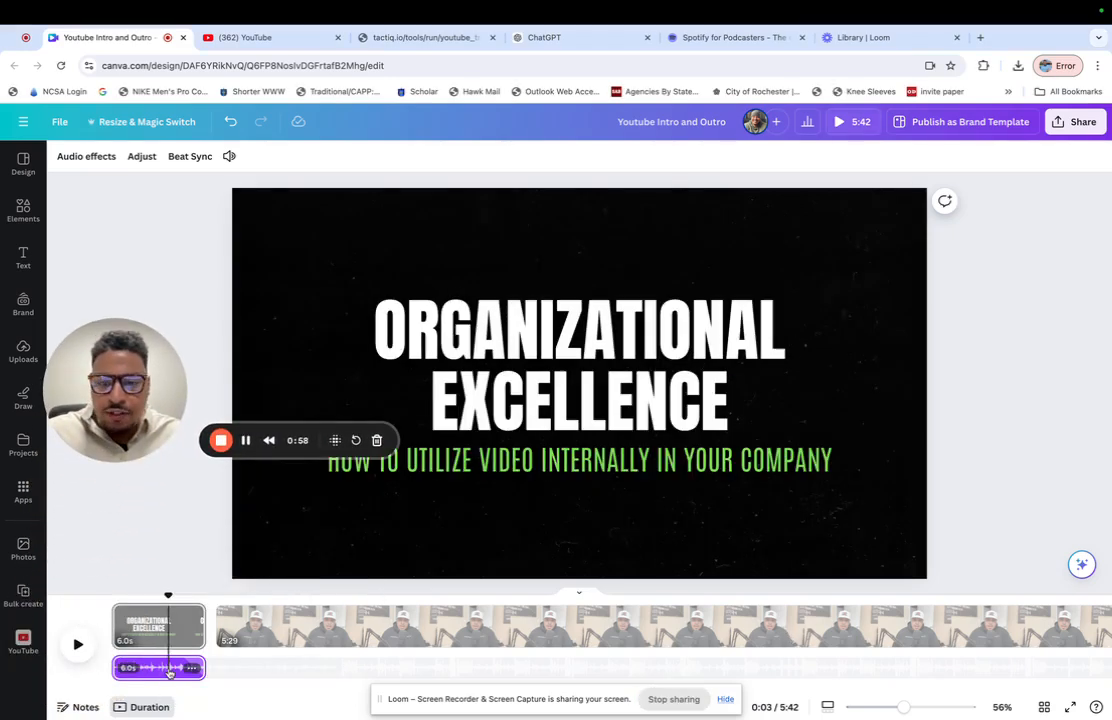
- Play the closing page from its start to preview it together with its music track
scroll(790, 648, "right", 10)
scroll(790, 648, "right", 10)
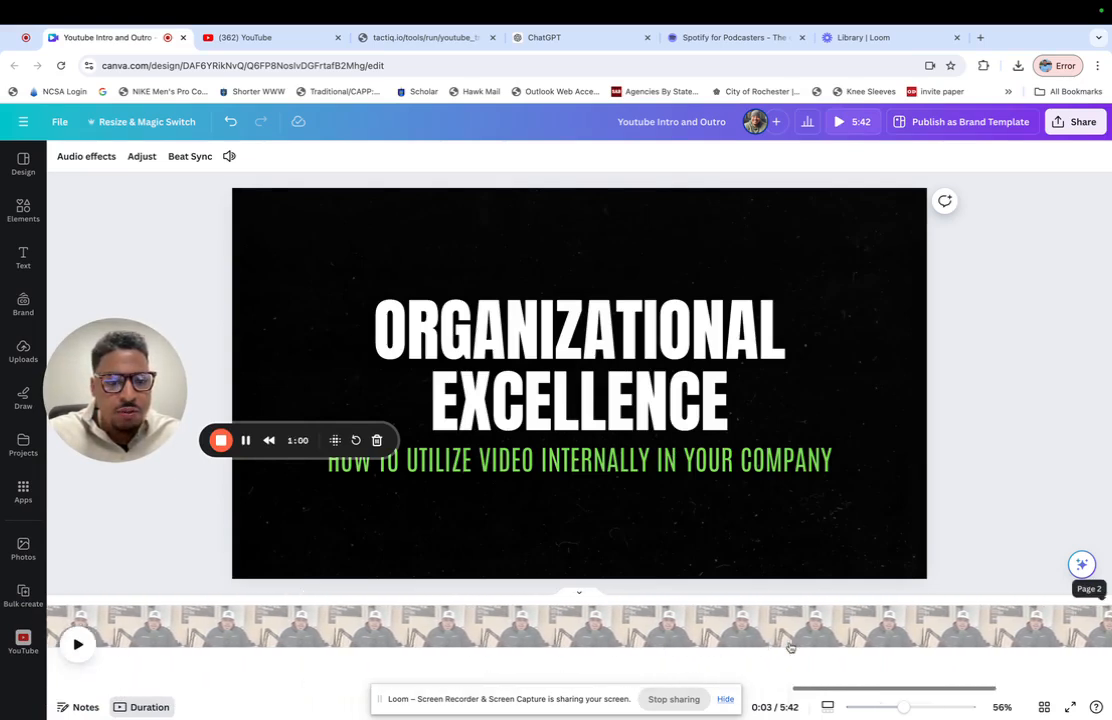
left_click(937, 652)
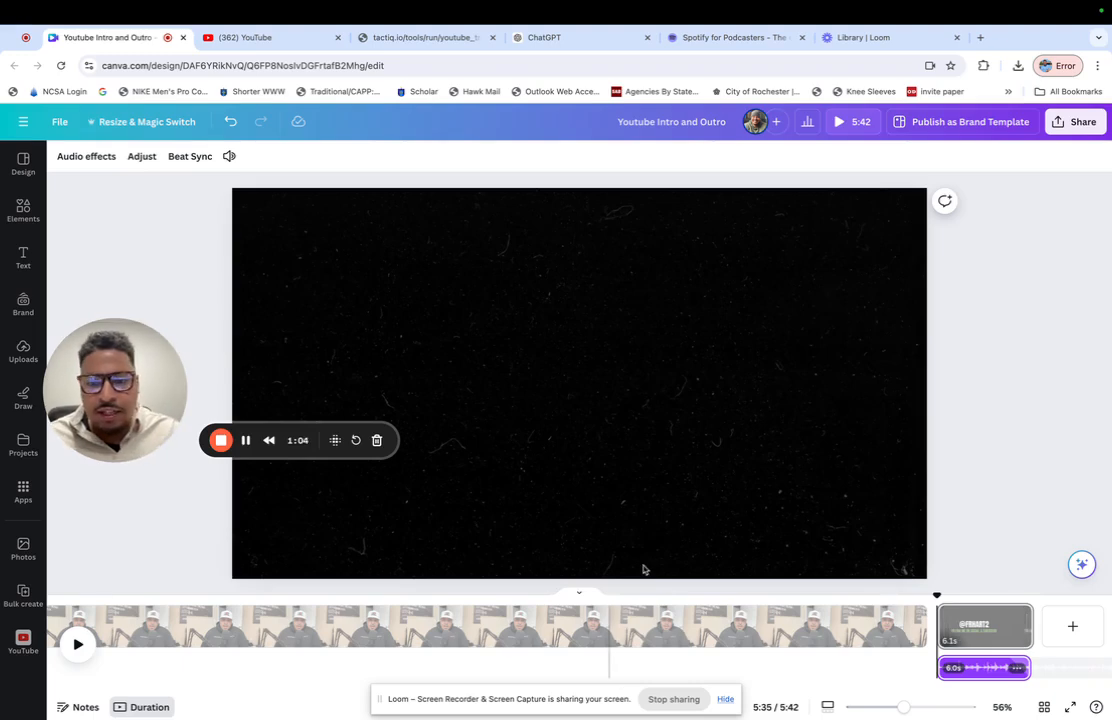
left_click(80, 643)
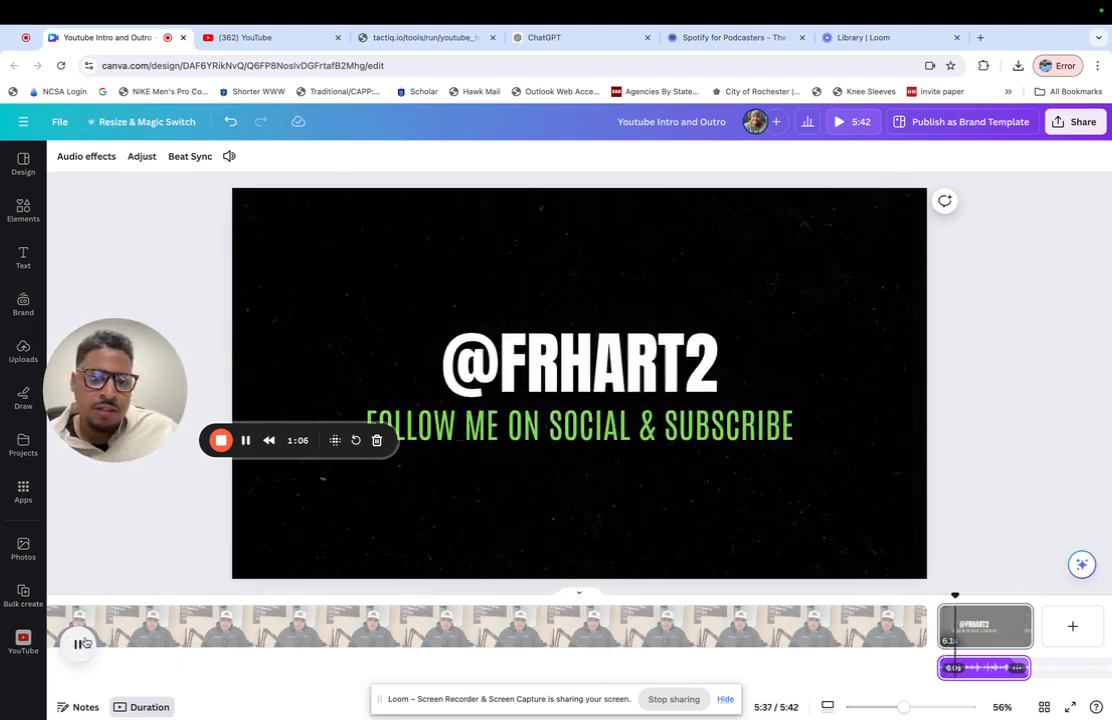
left_click(80, 643)
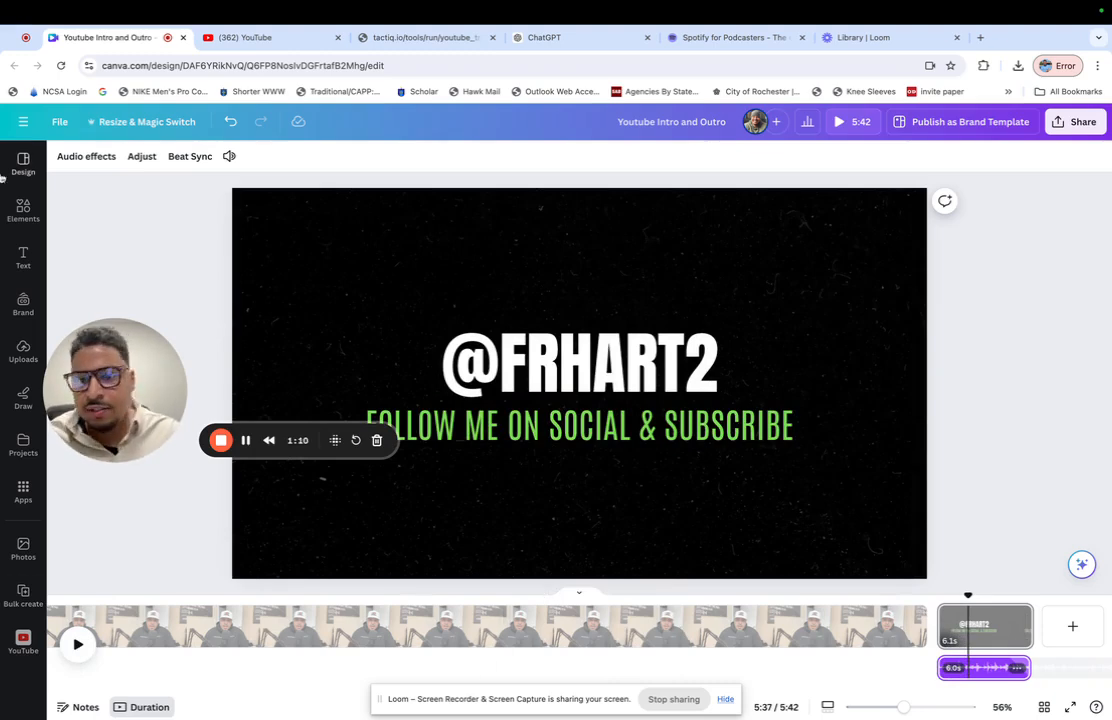
- Select the main video page and upload the file Centerville Hwy 4.mp4 from the Untitled drive
left_click(264, 620)
scroll(430, 662, "left", 20)
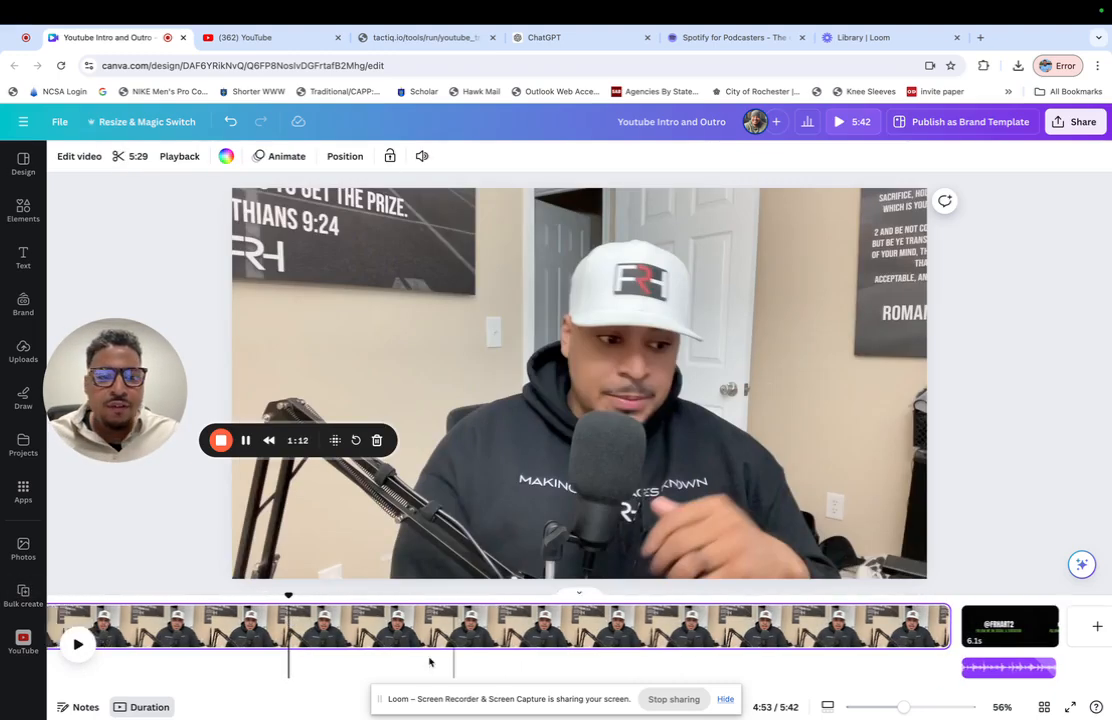
scroll(430, 662, "left", 10)
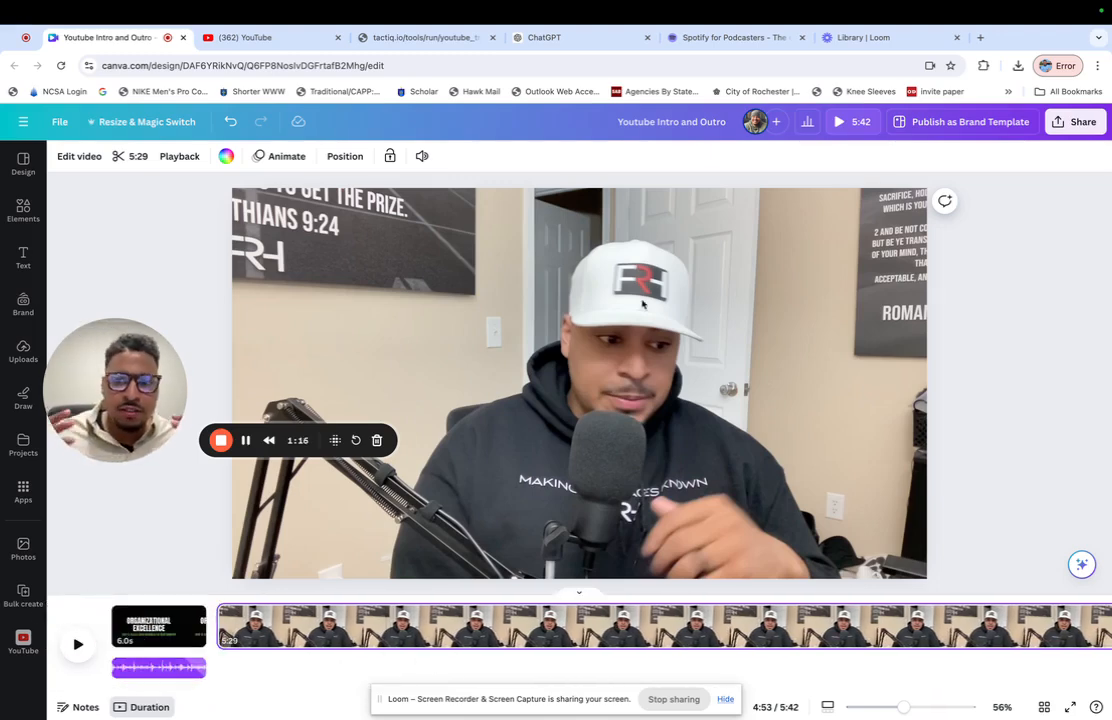
left_click(23, 350)
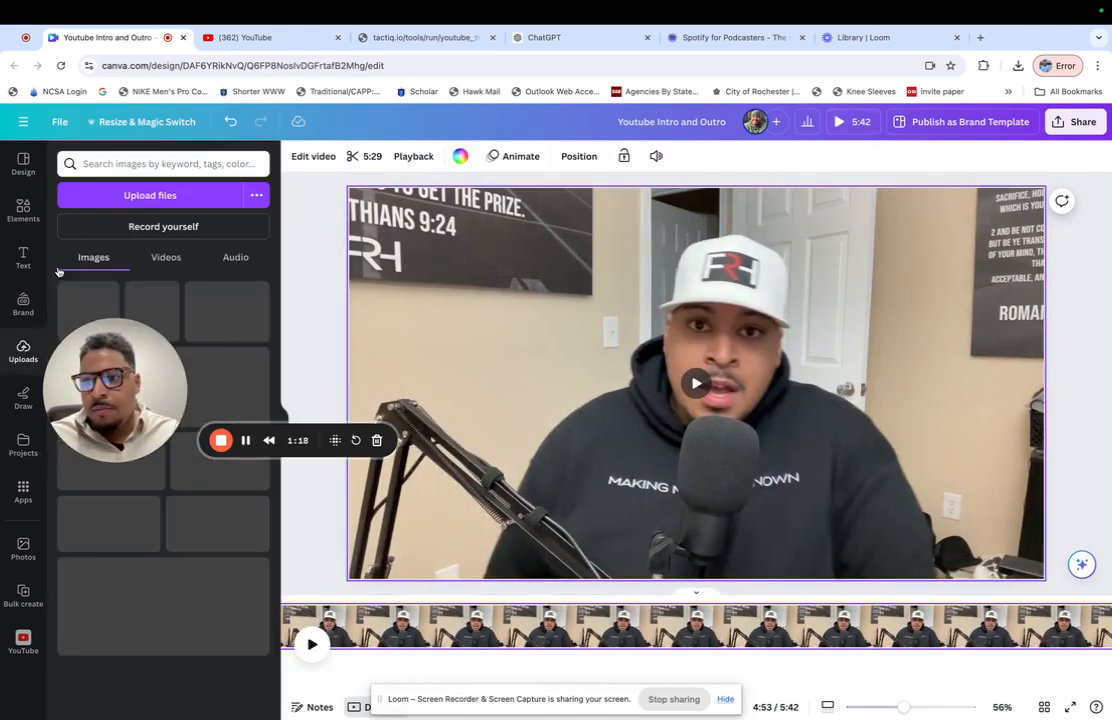
left_click(121, 201)
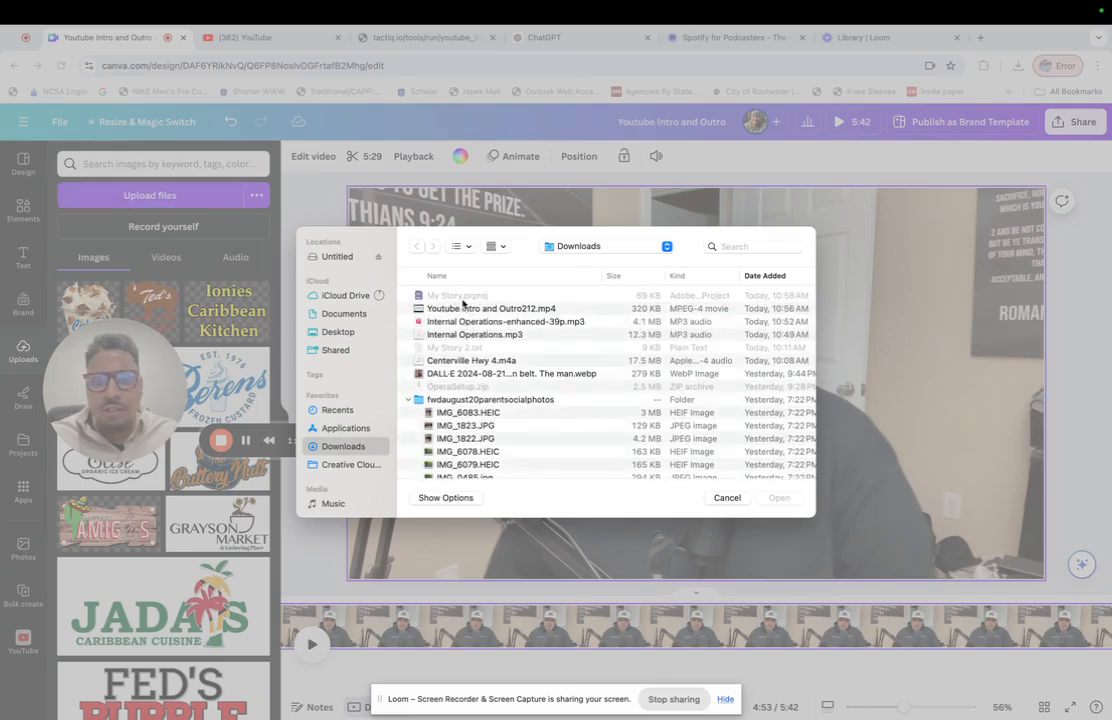
left_click(340, 258)
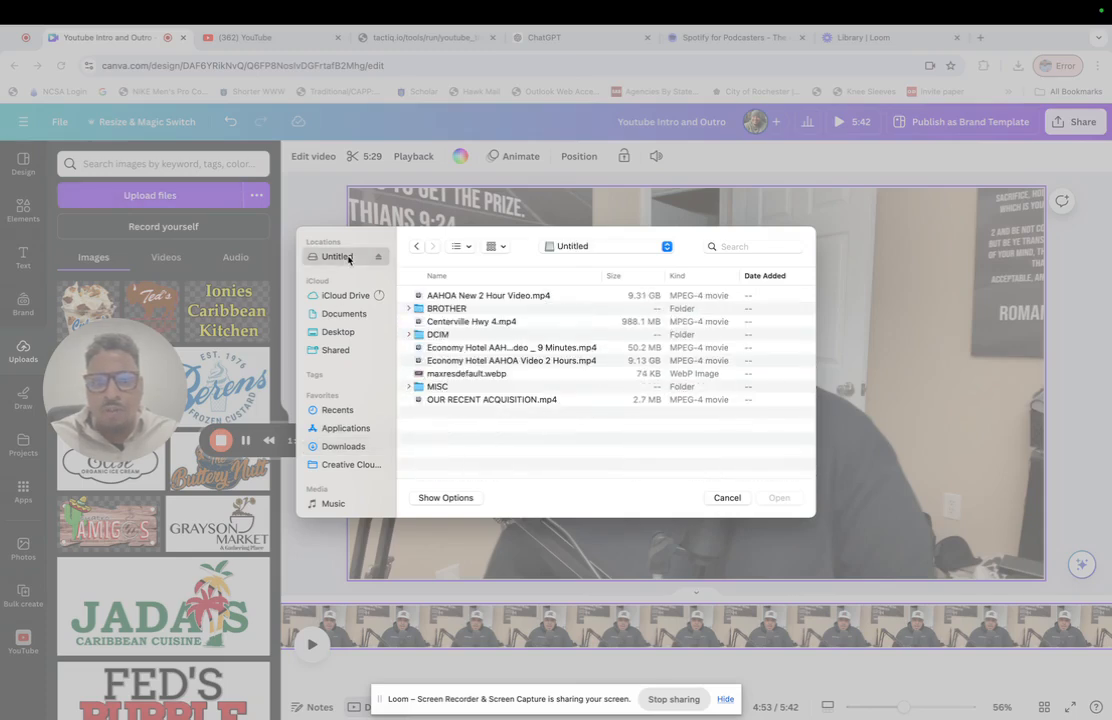
left_click(502, 322)
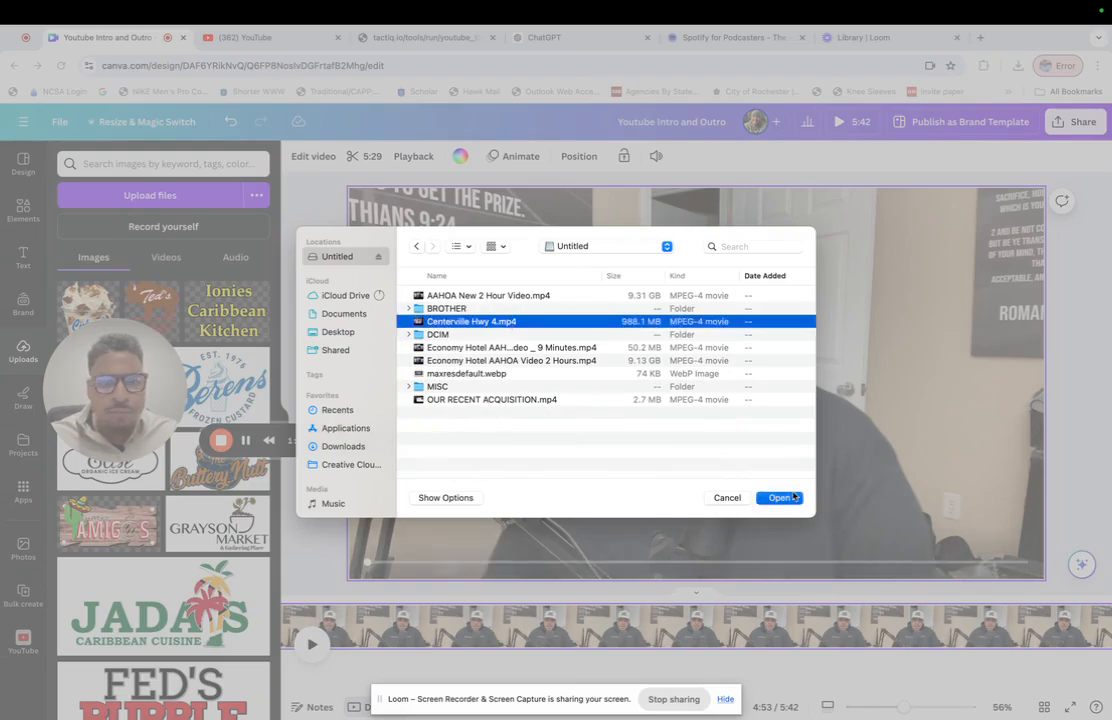
key("Return")
- Place the newly uploaded video on the main video page and hide the uploads list
left_click(165, 257)
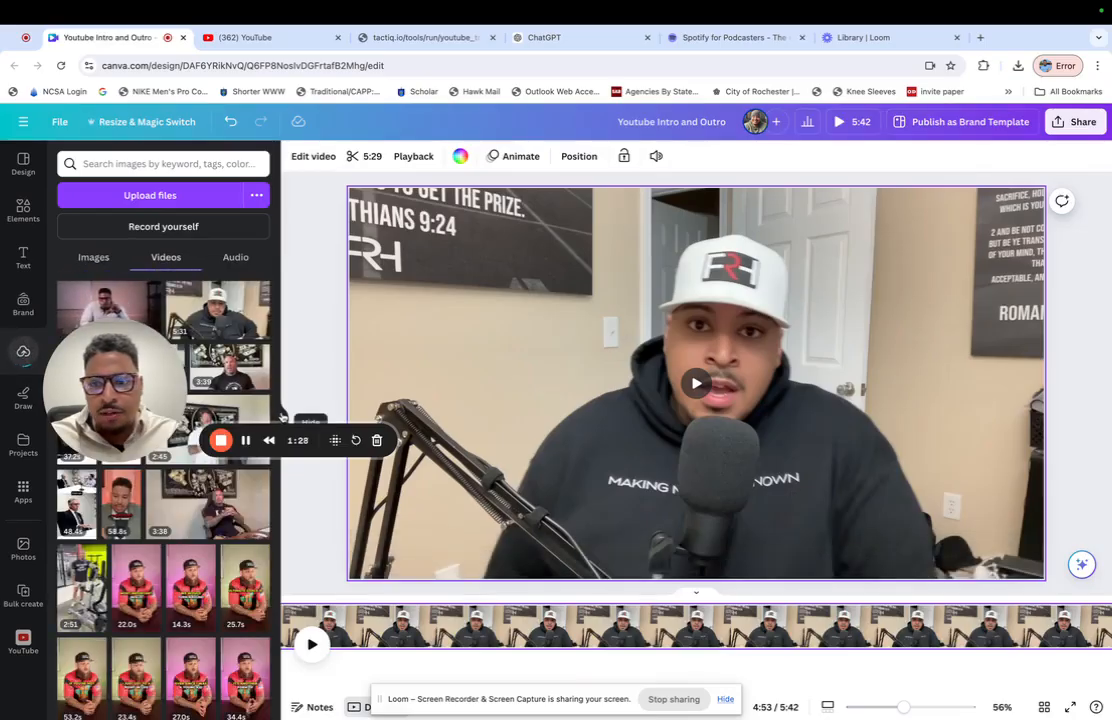
left_click(115, 290)
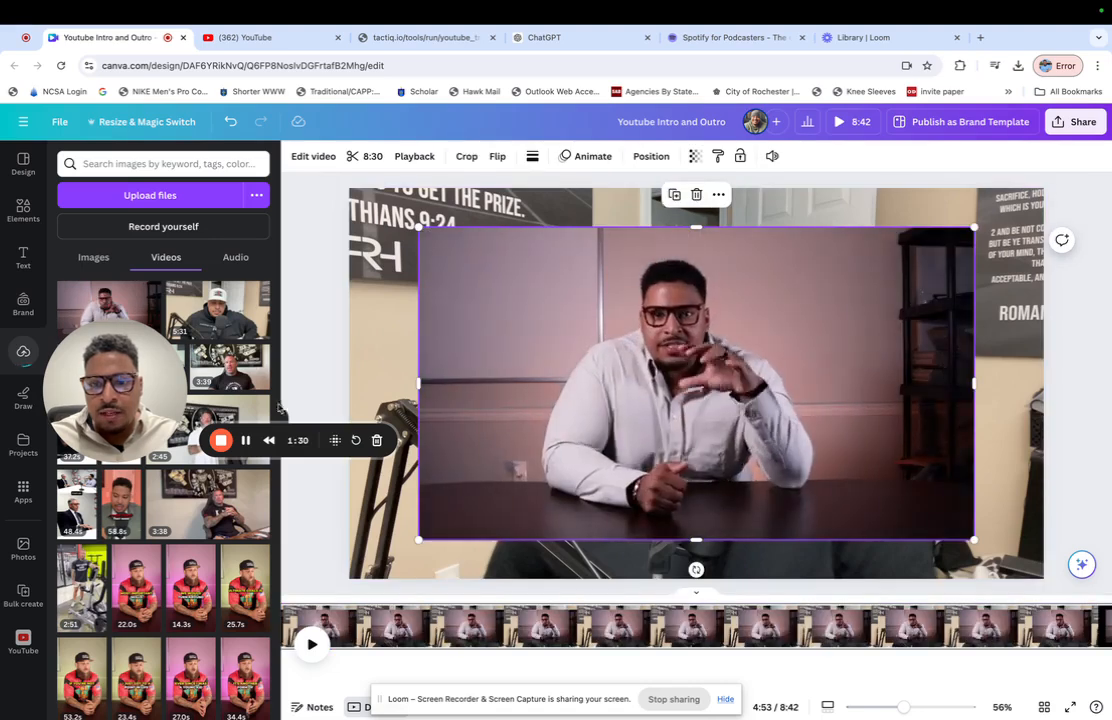
left_click(283, 418)
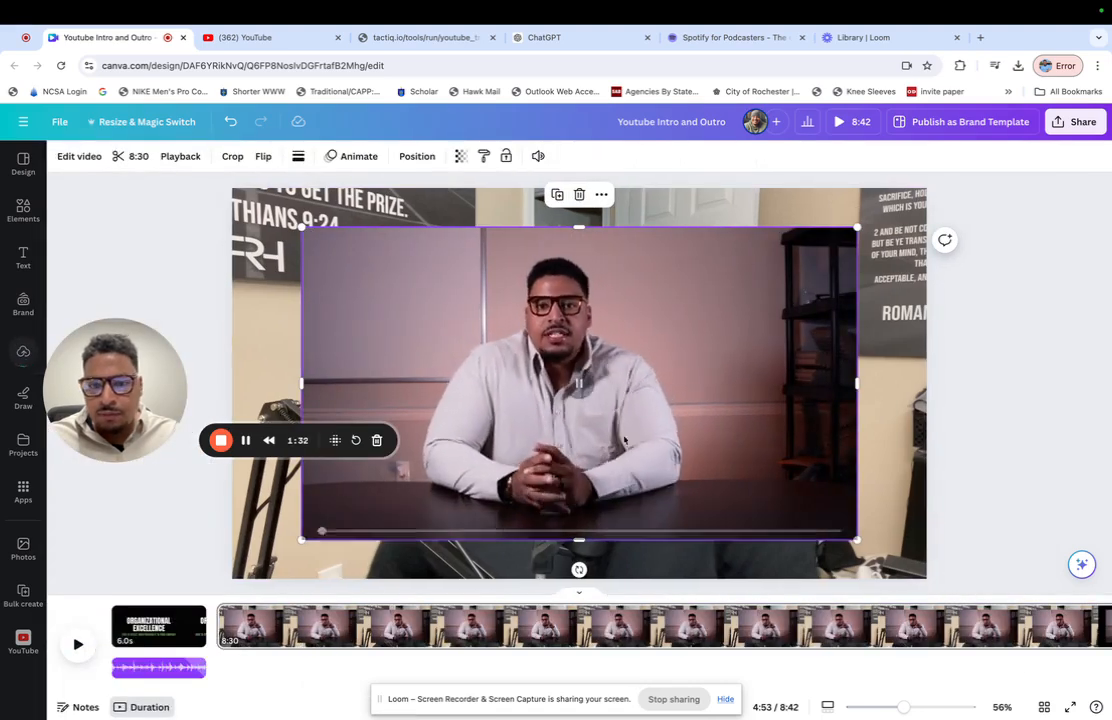
- Replace the main page's background with the newly placed video so it fills the frame
left_click(162, 630)
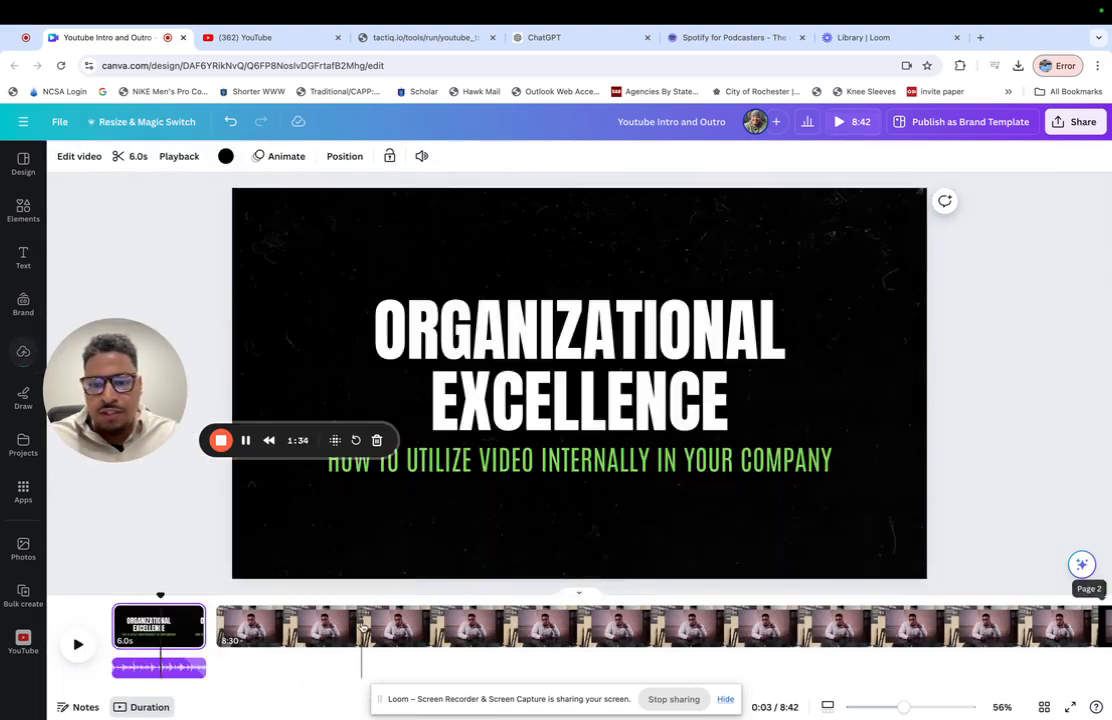
left_click(362, 631)
left_click(630, 304)
left_click(601, 194)
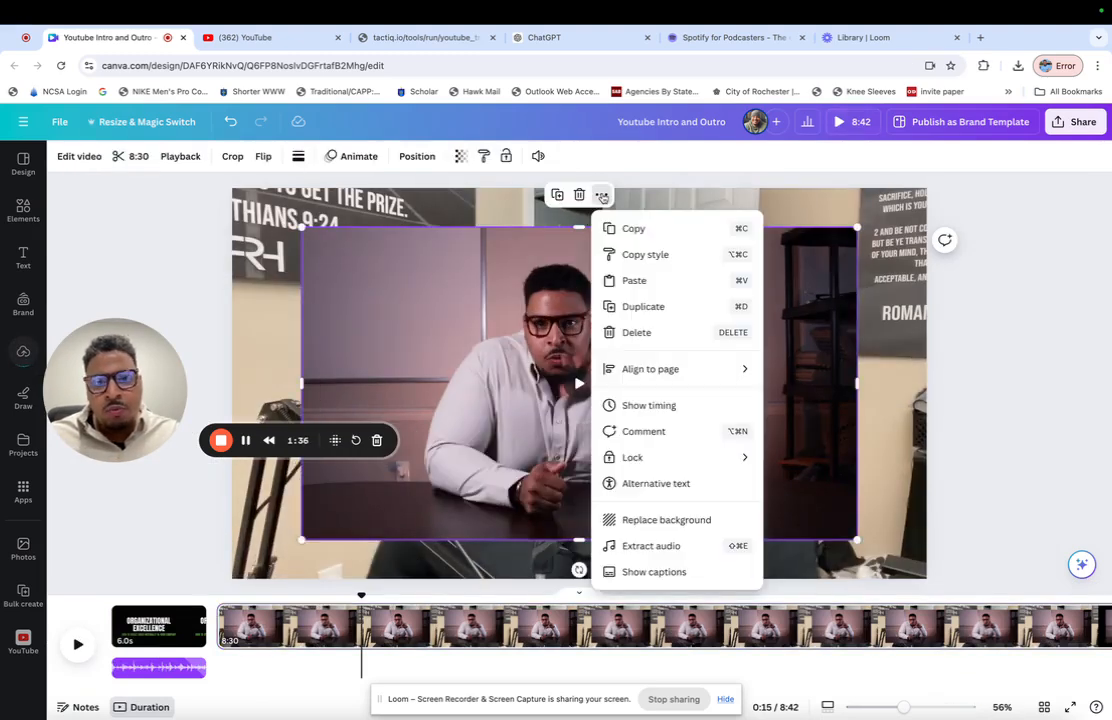
left_click(675, 521)
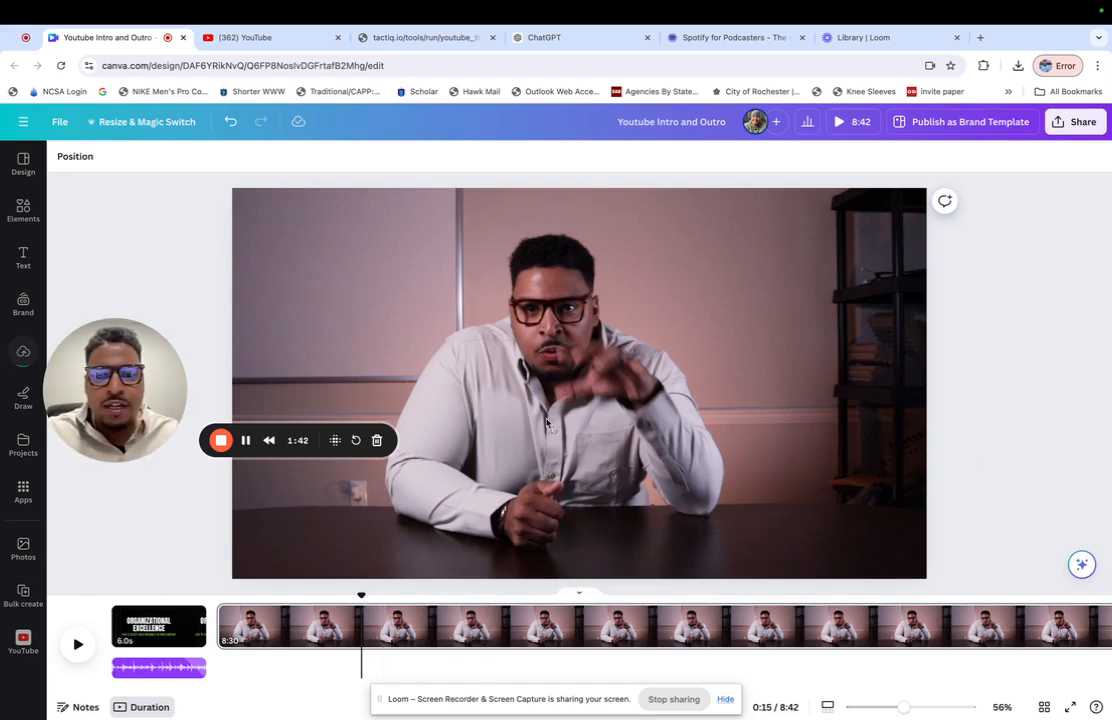
- Move the outro music clip along the timeline to start under the closing page at 8:36
scroll(880, 625, "right", 5)
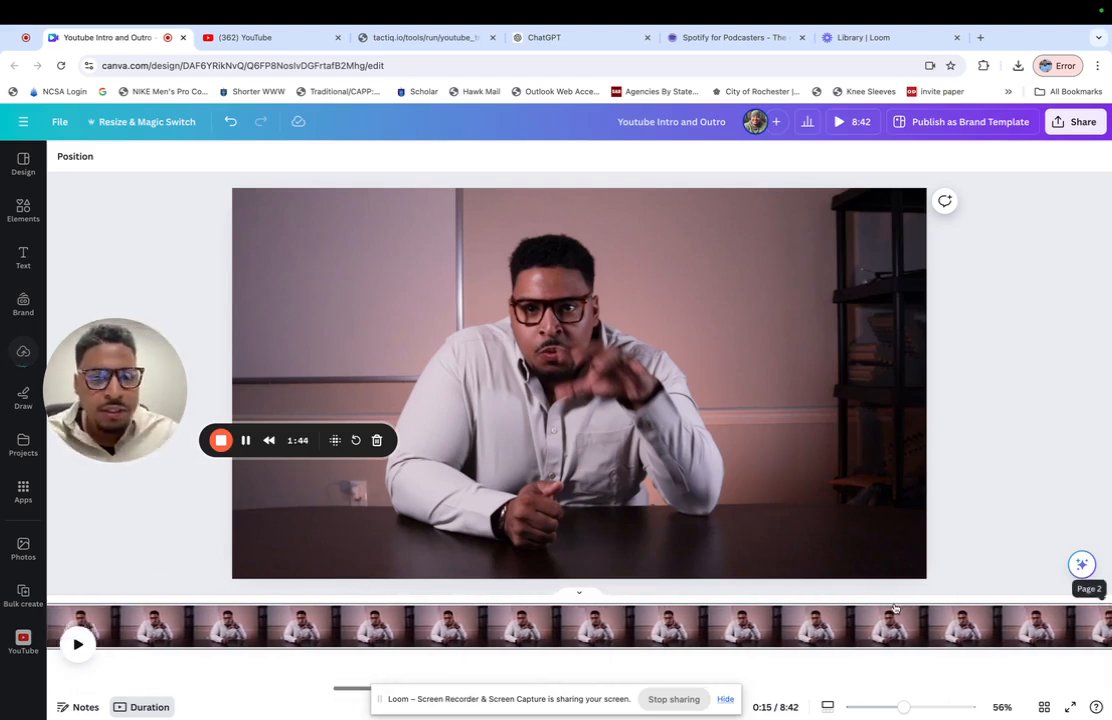
scroll(895, 625, "right", 10)
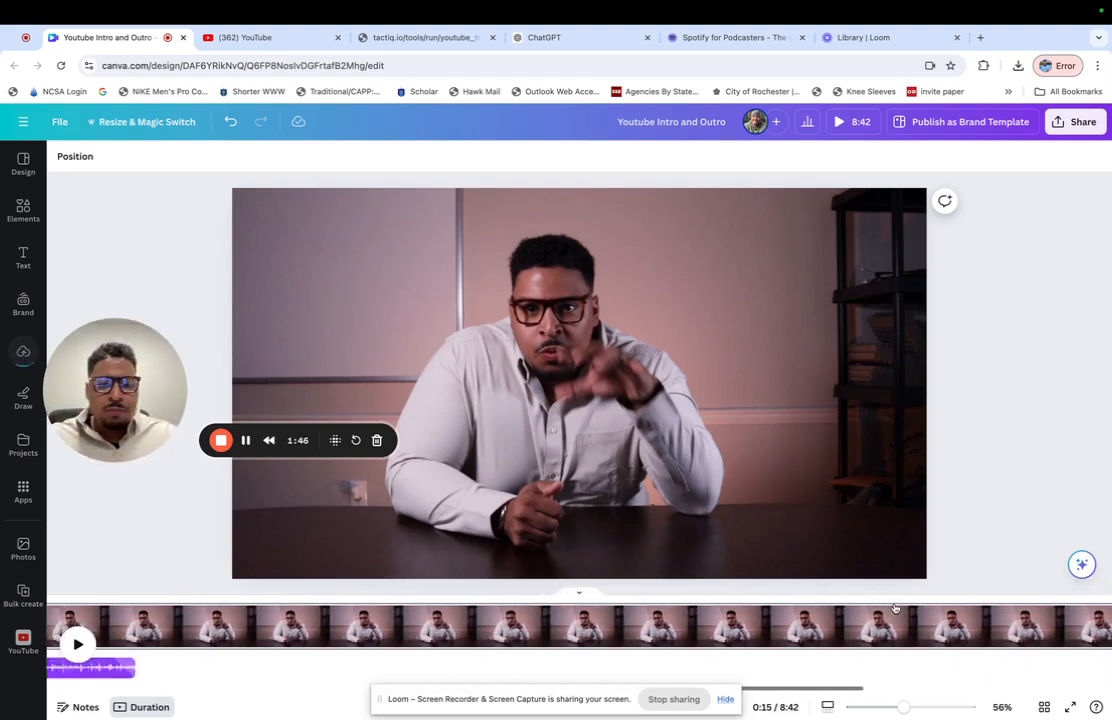
scroll(895, 625, "right", 3)
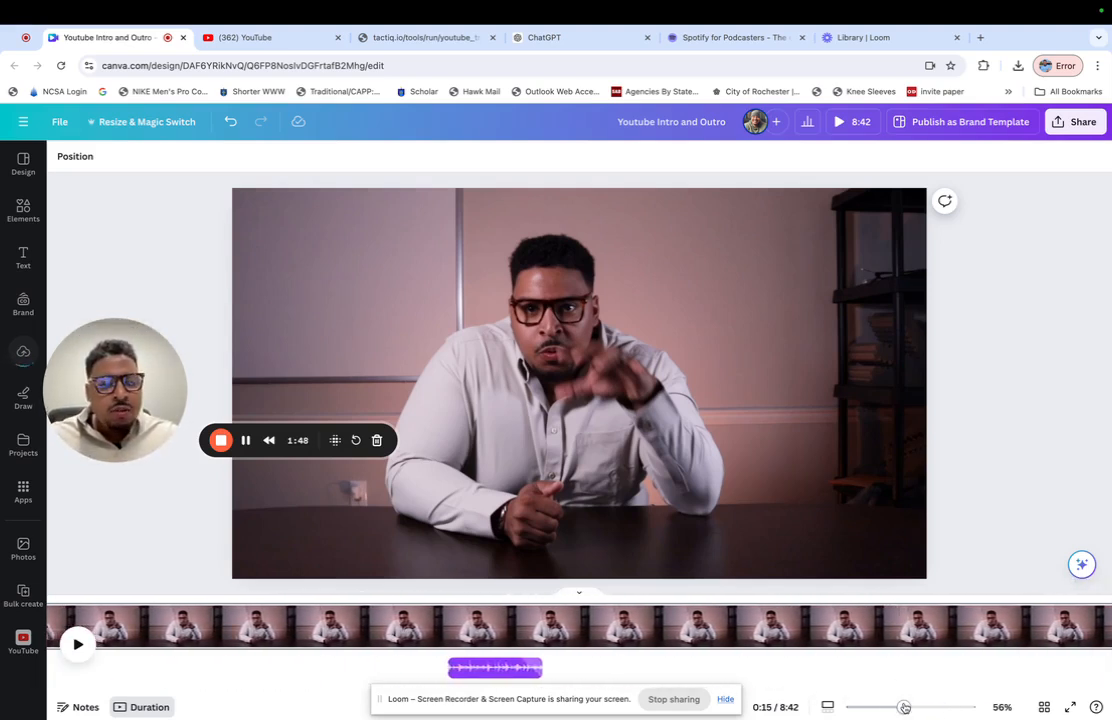
left_click_drag(905, 707, 855, 708)
left_click(828, 708)
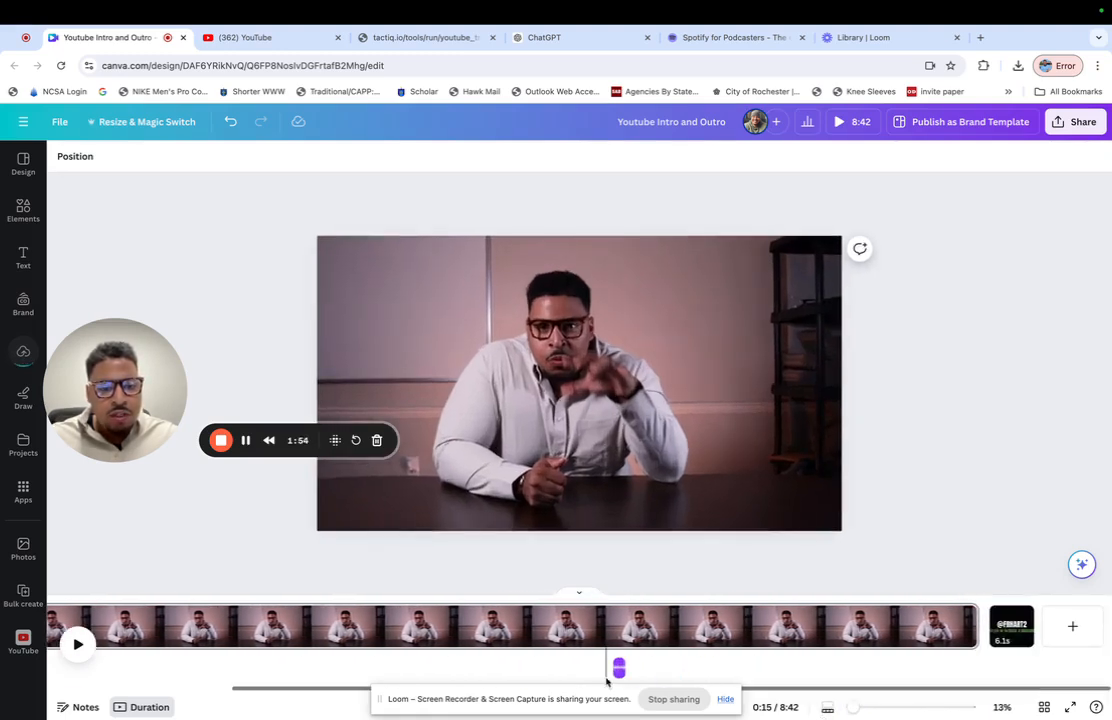
left_click(619, 668)
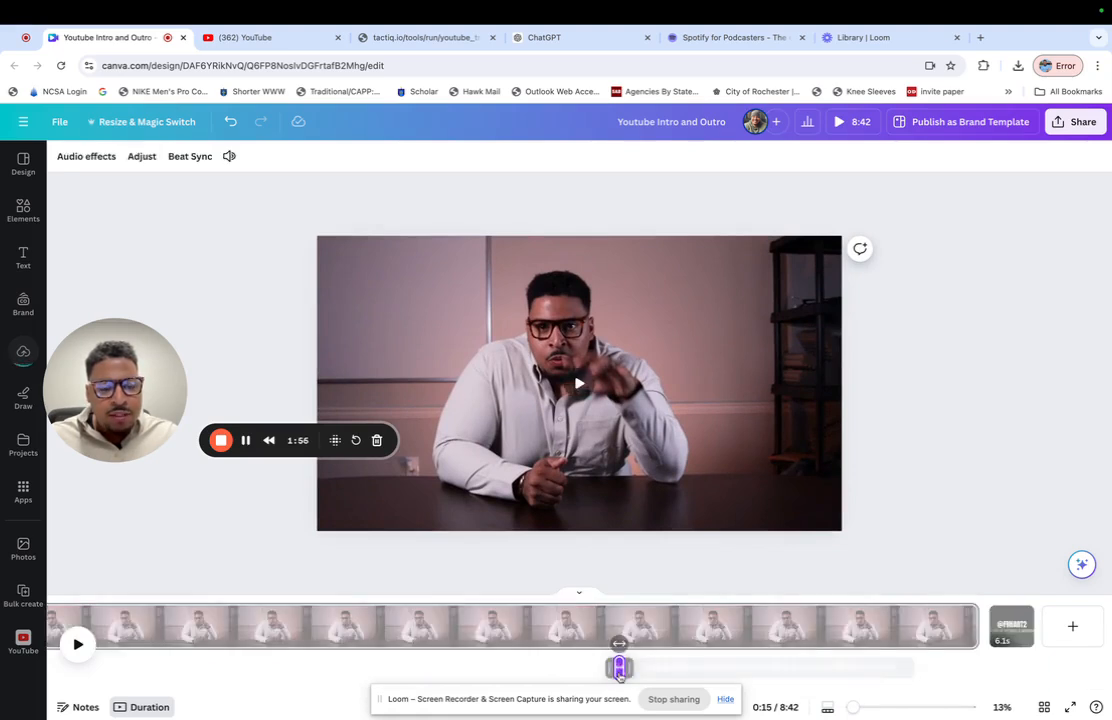
left_click_drag(908, 668, 1010, 666)
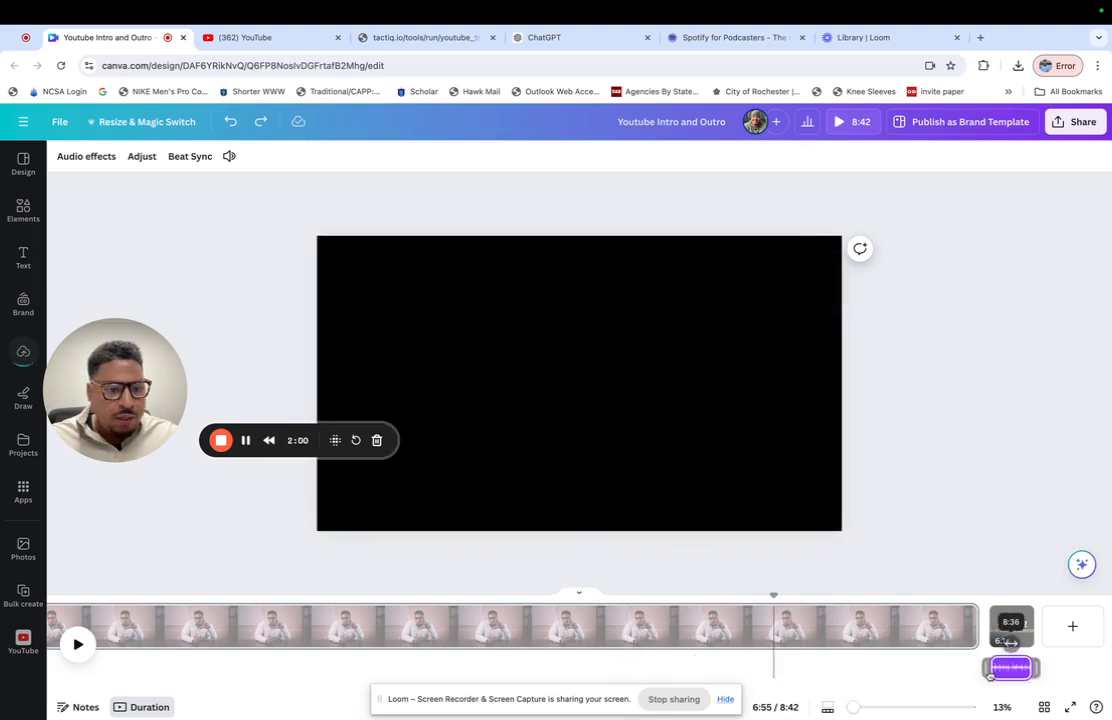
- Play the end of the main video from 8:21 to check where it leads into the closing page
left_click(950, 637)
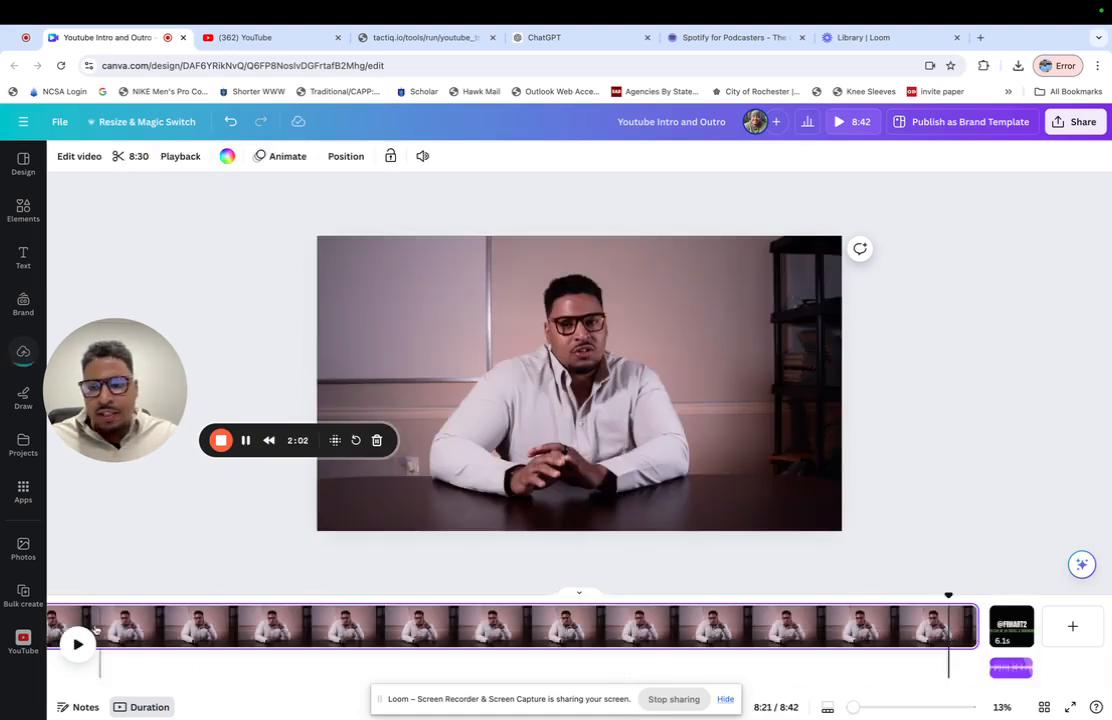
left_click(80, 645)
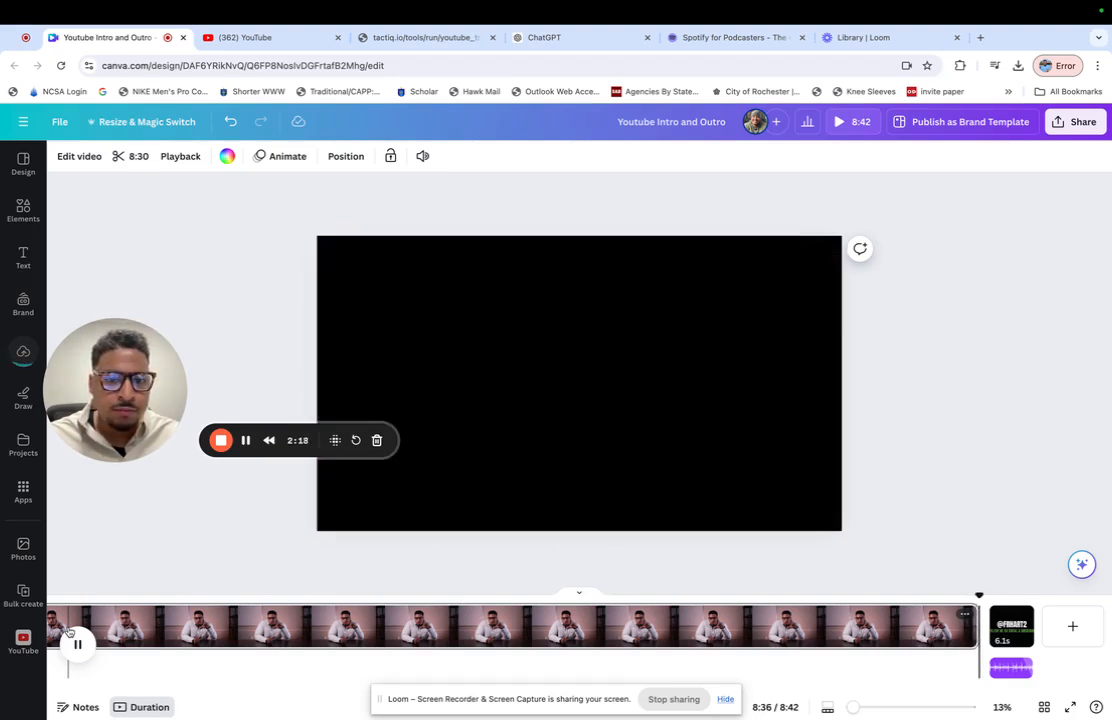
- Stop the closing page playback and play the intro page to check how it leads into the main video
left_click(78, 644)
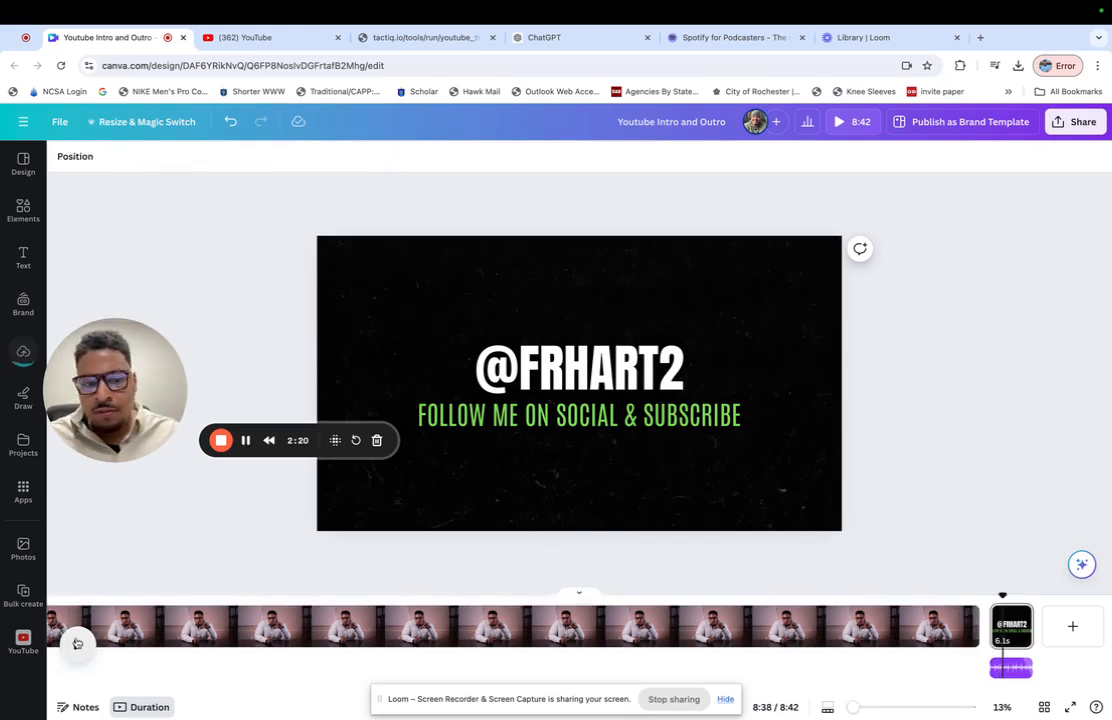
scroll(209, 622, "left", 3)
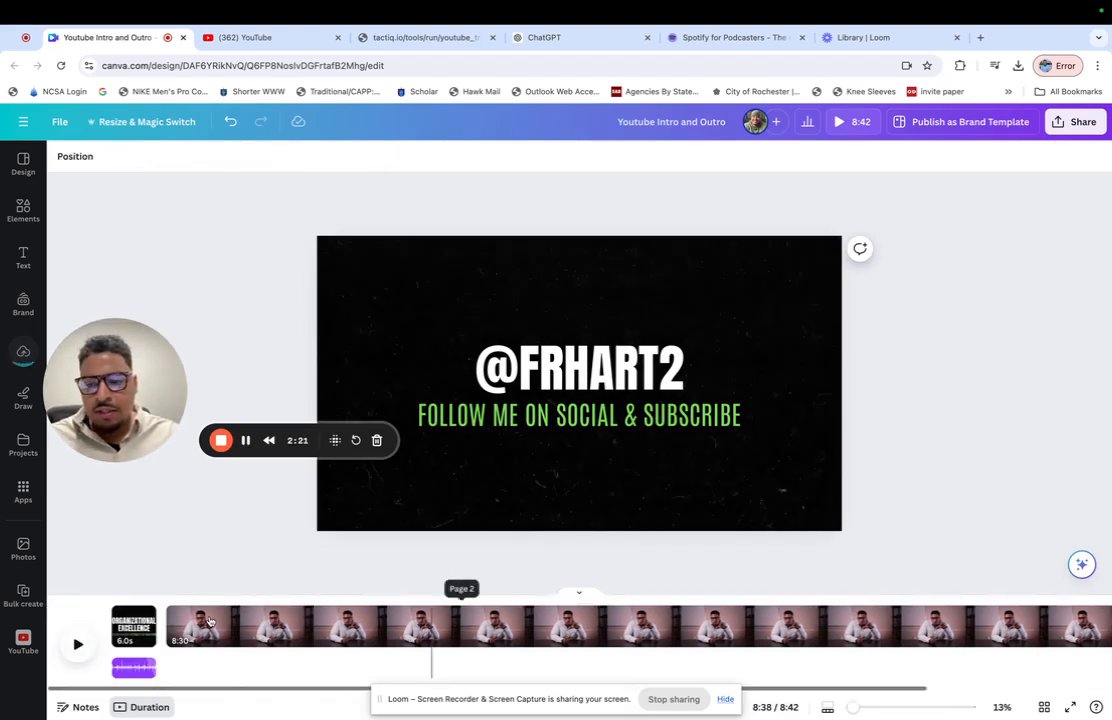
left_click(133, 625)
left_click(79, 645)
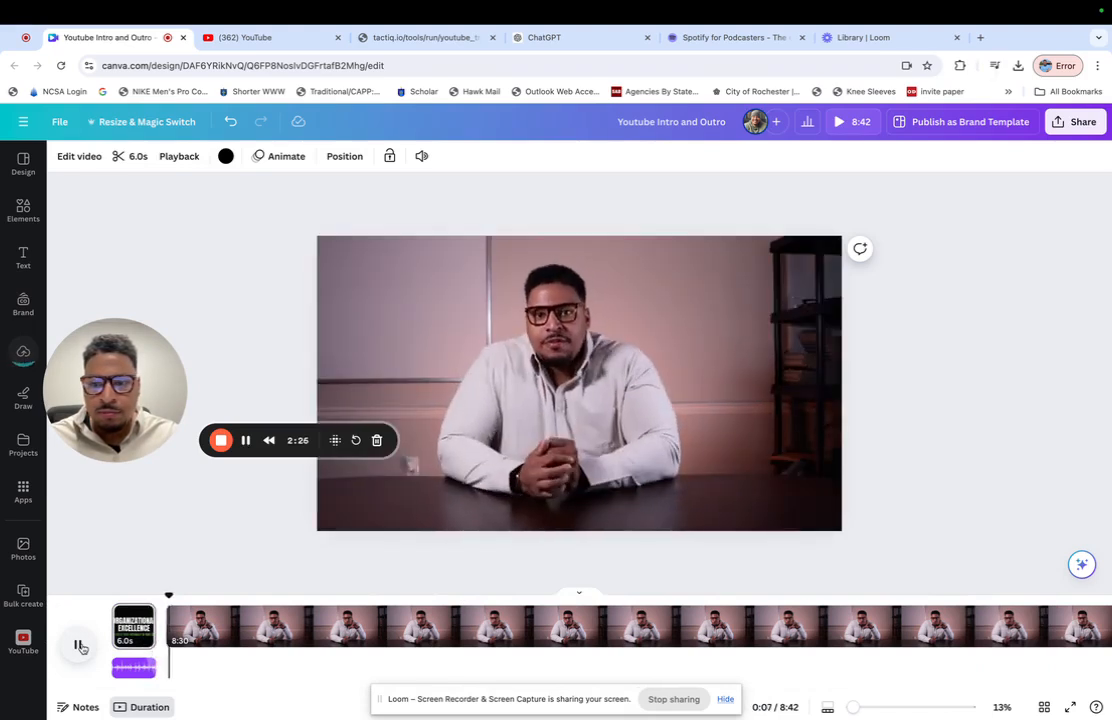
left_click(80, 646)
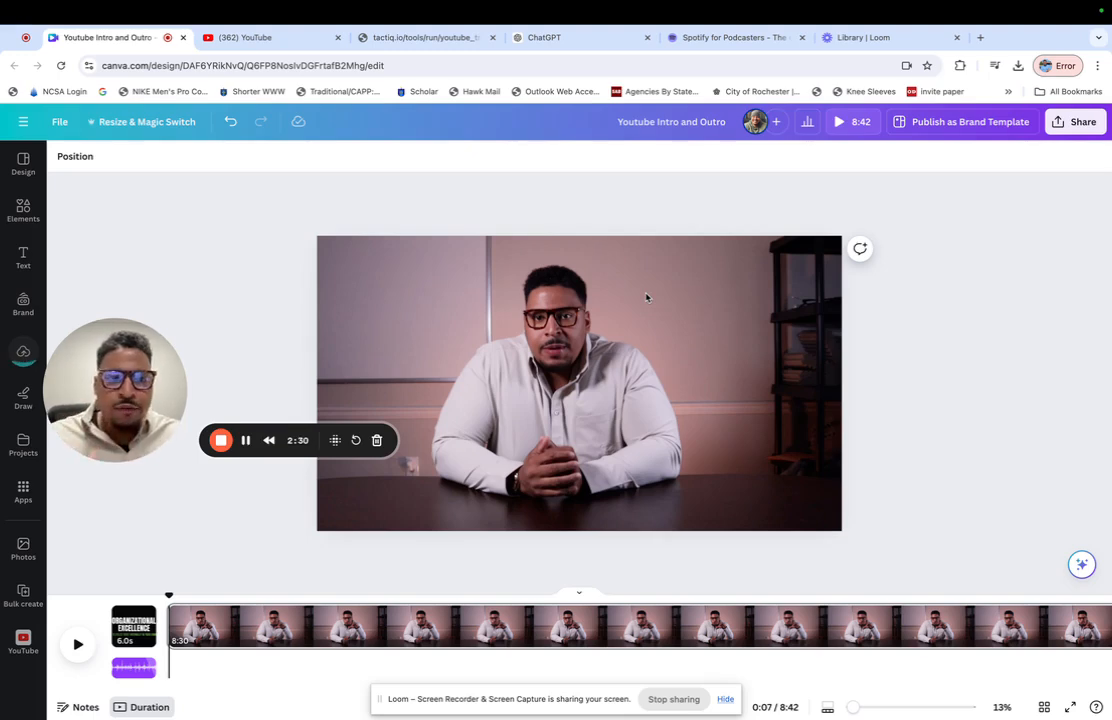
- Show the uploaded videos to check how far the new main video's upload has progressed
left_click(23, 356)
left_click_drag(114, 360, 114, 436)
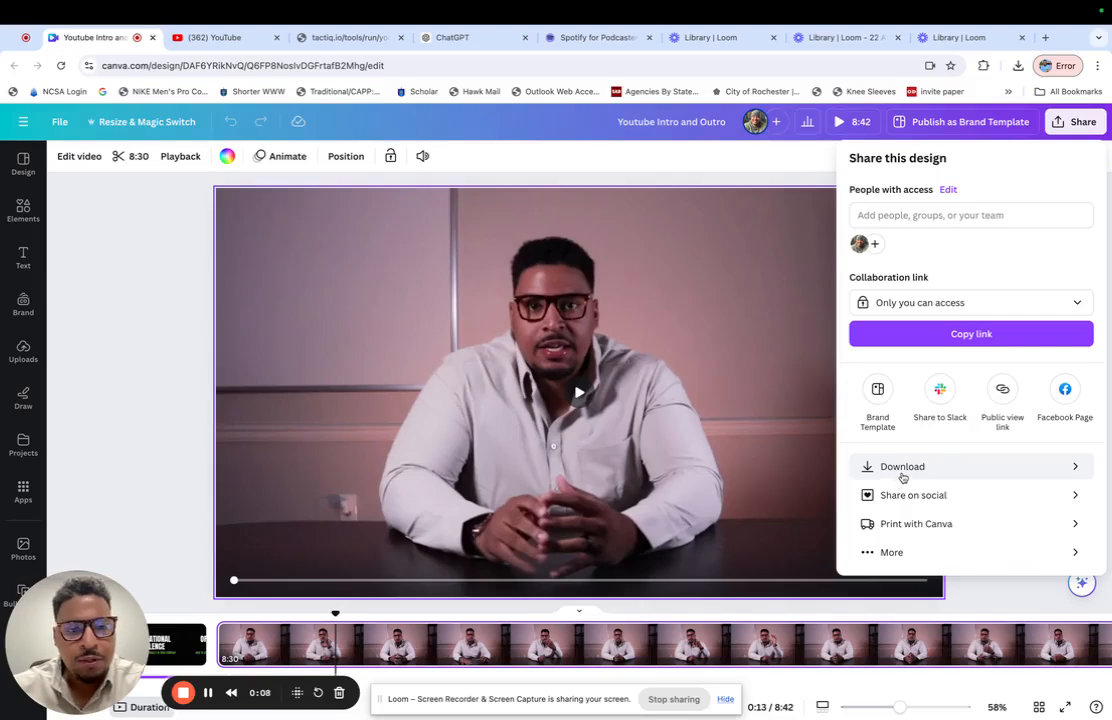
- Export all three pages as a 1080p MP4 and try to save it in Downloads as Internal Media
left_click(903, 467)
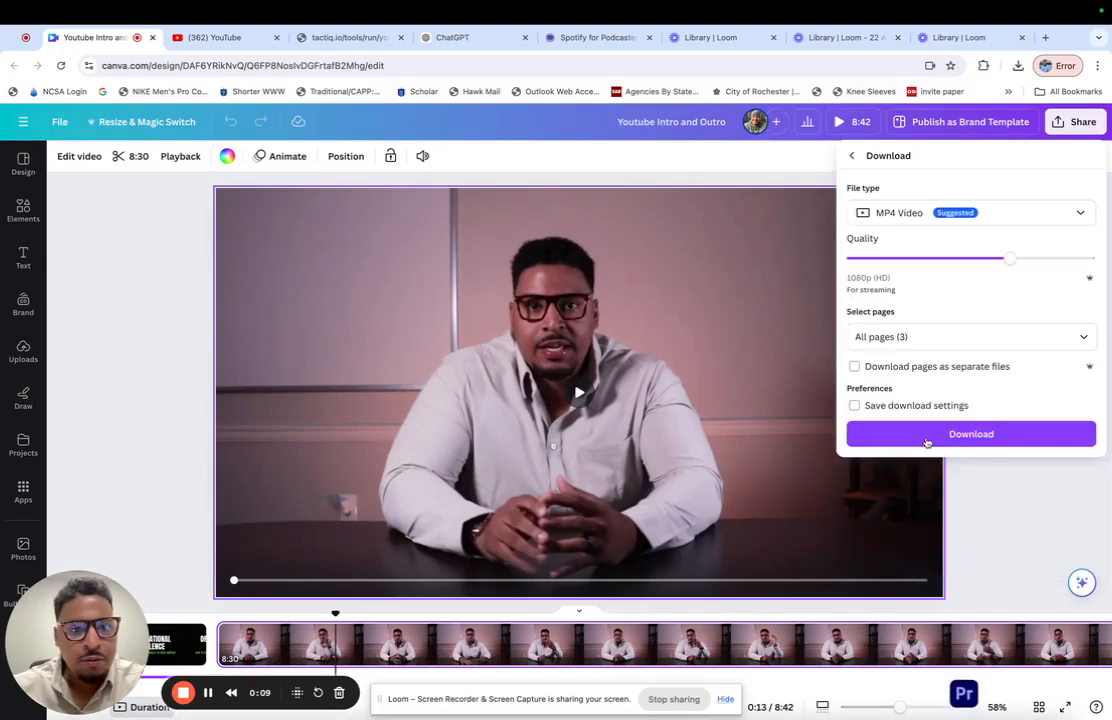
left_click(939, 438)
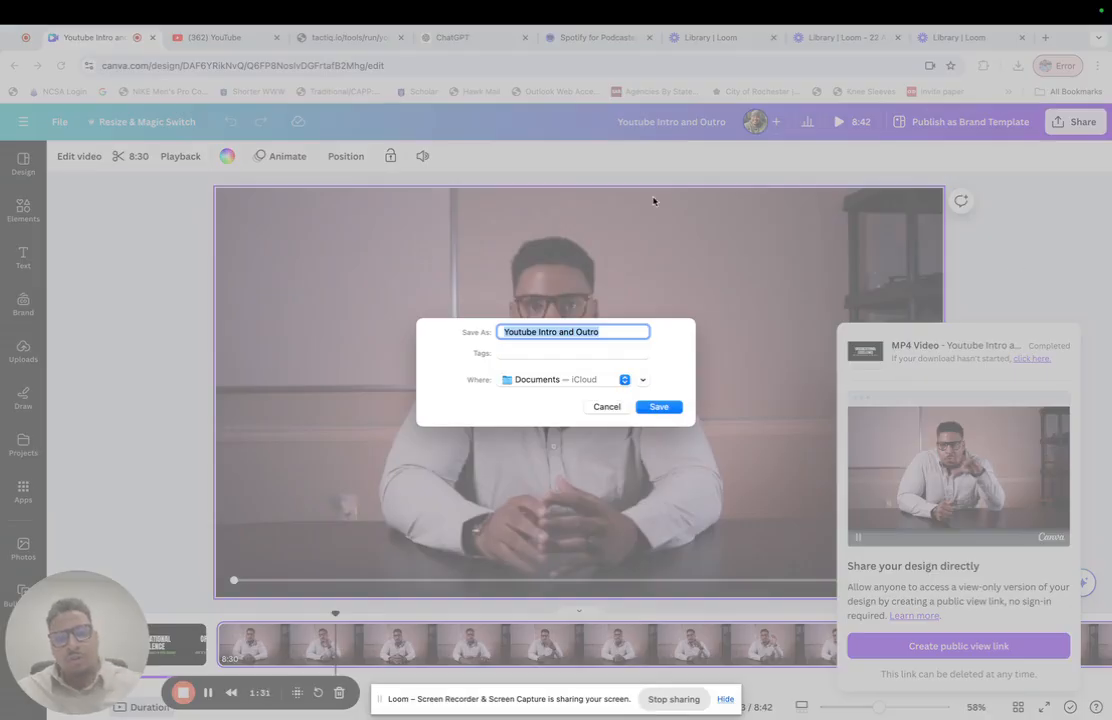
left_click(599, 380)
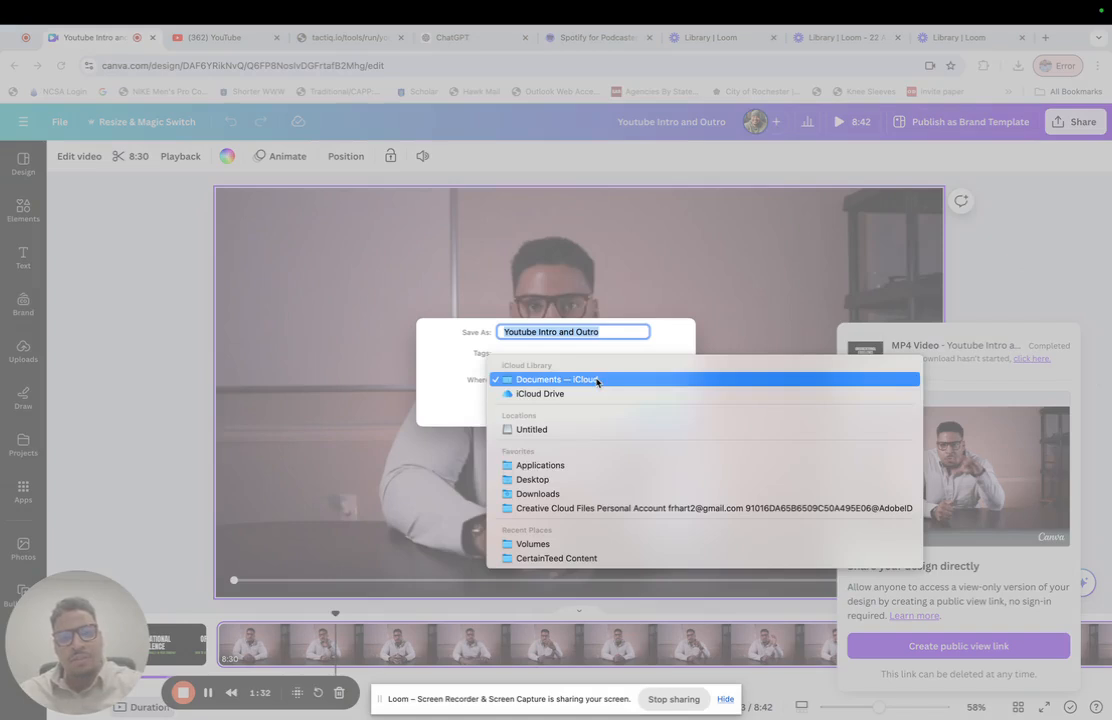
left_click(583, 494)
left_click(657, 402)
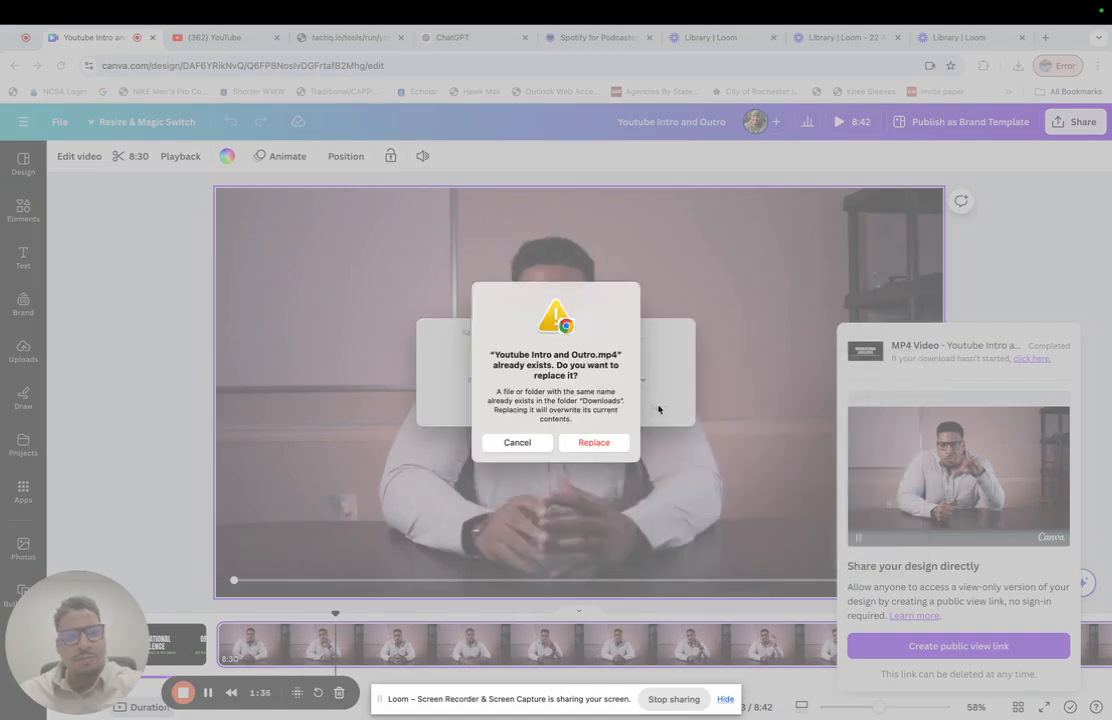
left_click(530, 443)
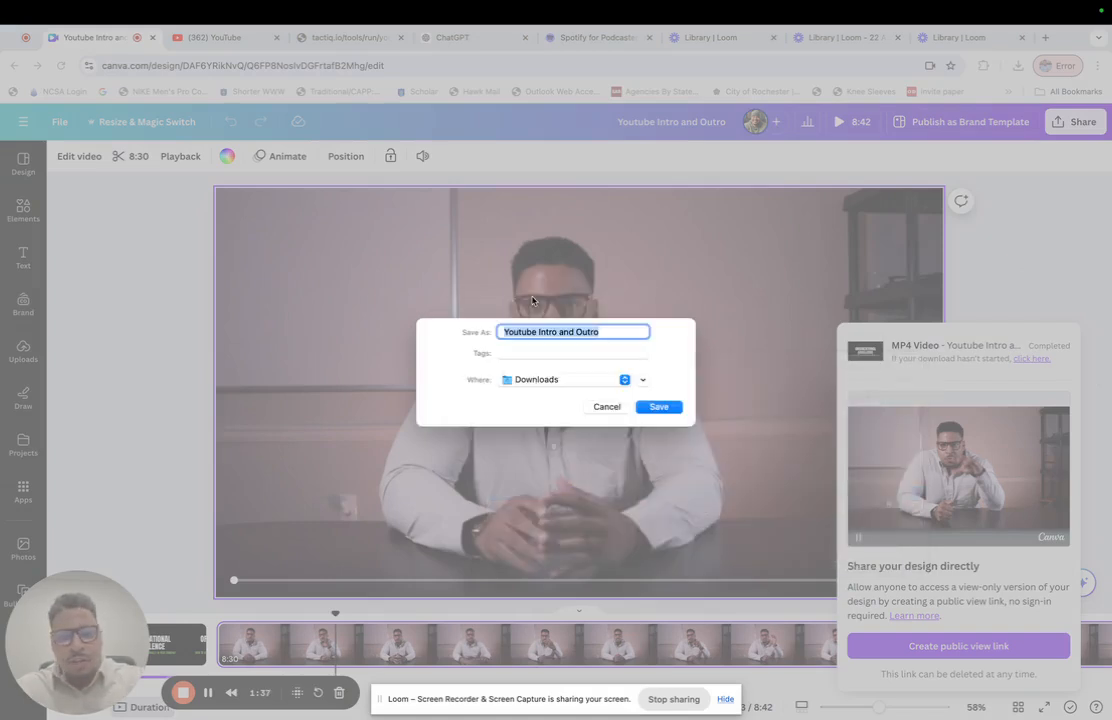
type("Int")
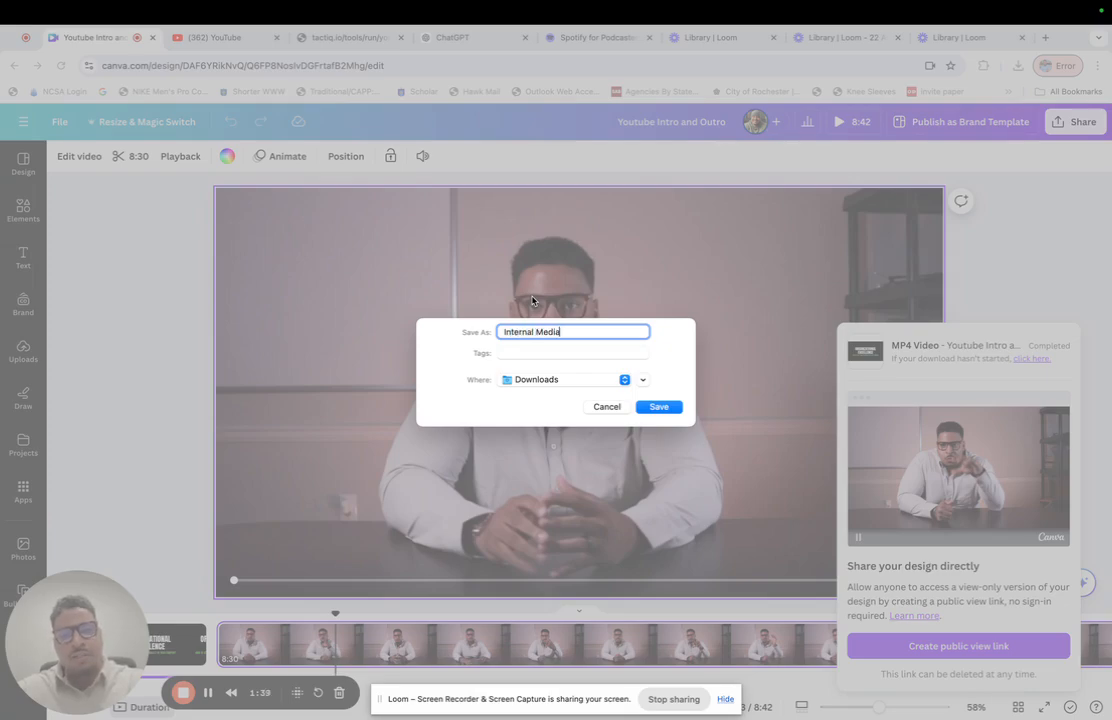
type("ernal Media")
key("Return")
- Check the details of the Internal Media.mp4 download in the browser's recent downloads
left_click(1017, 65)
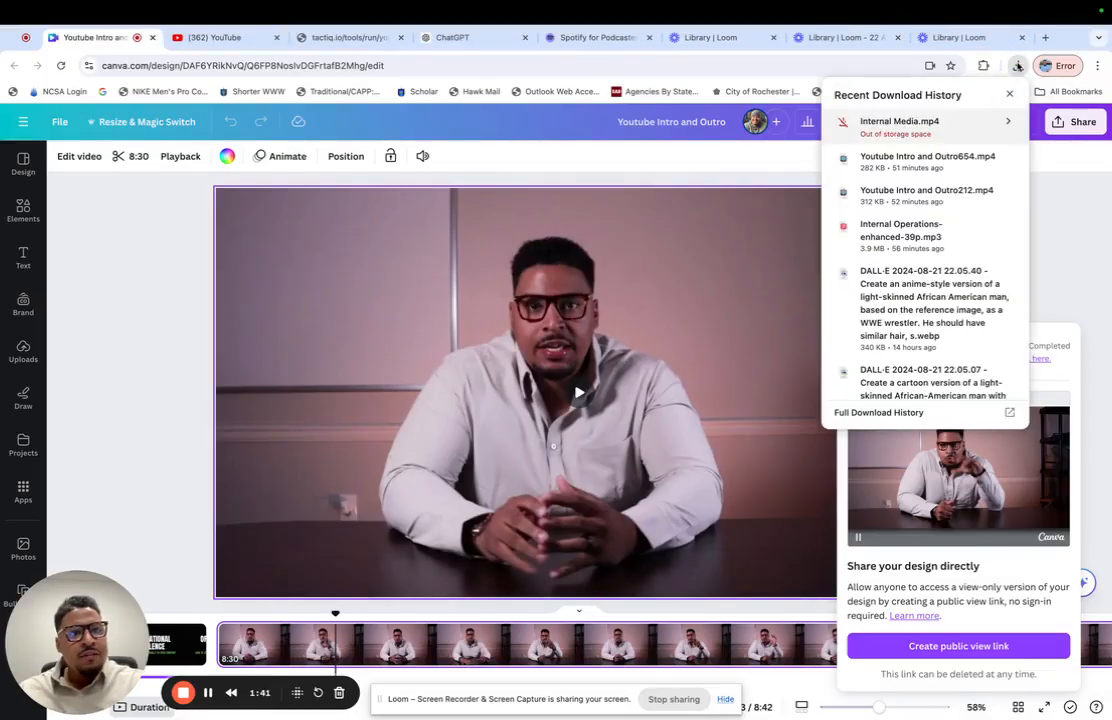
left_click(995, 122)
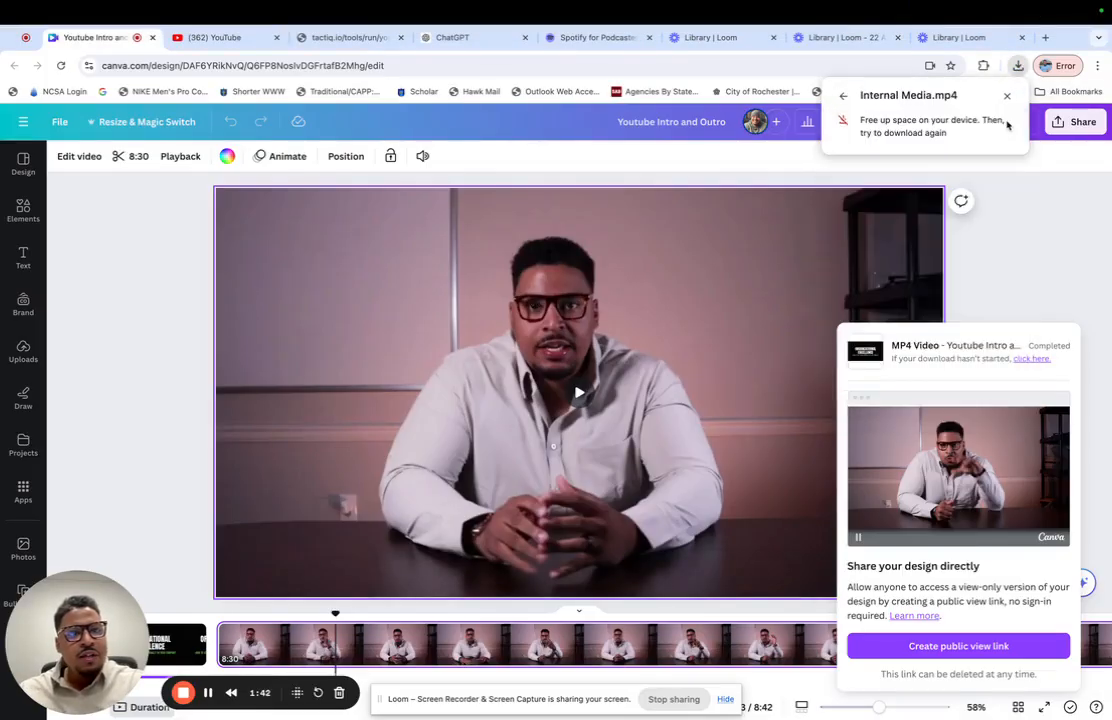
left_click(1040, 271)
- Start another download of all three pages as an MP4 video at 1080p
left_click(1074, 121)
left_click(905, 466)
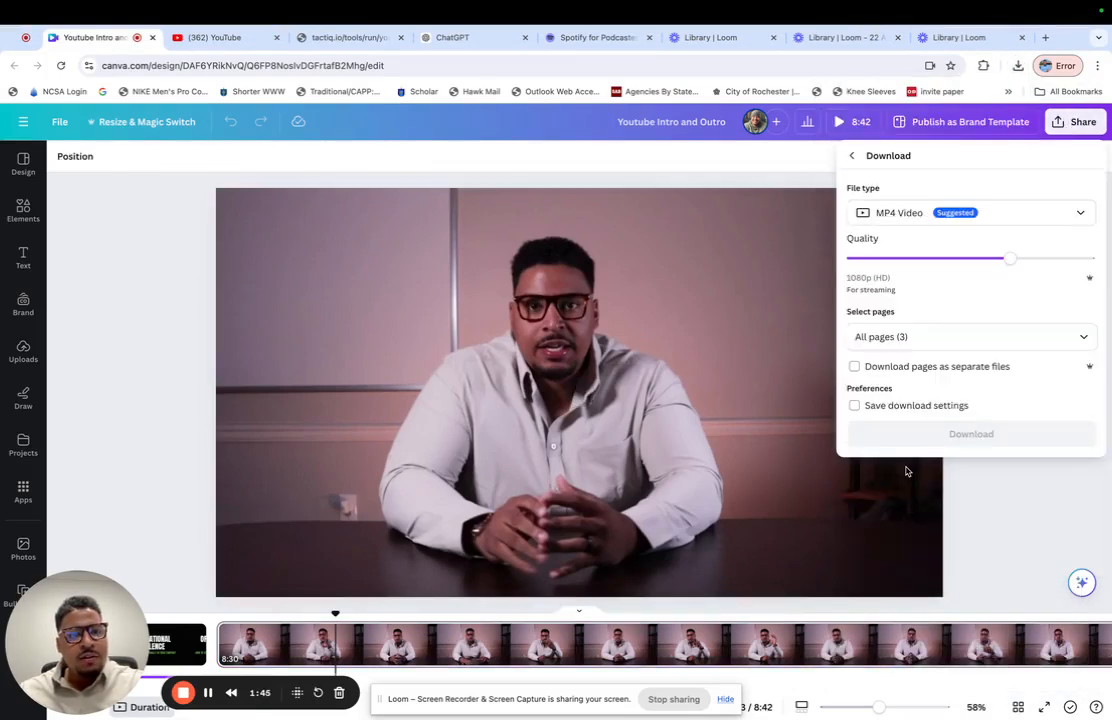
left_click(930, 434)
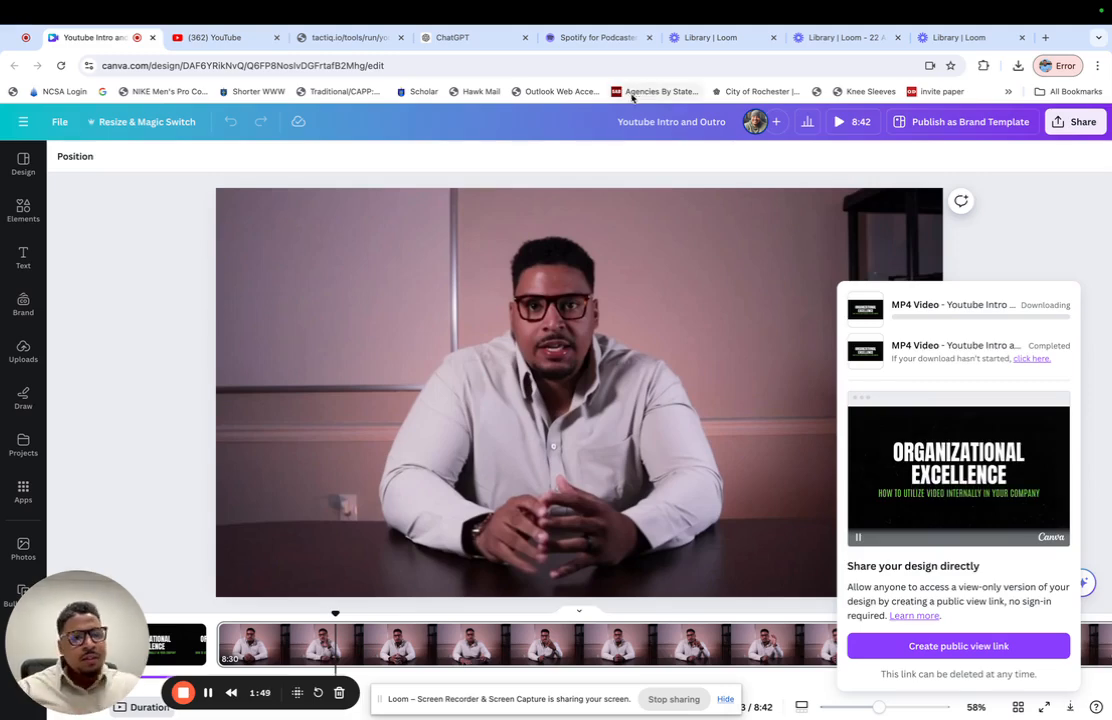
- Restart the completed export's download and try to save it on the Untitled drive as Internal Media
left_click(1033, 362)
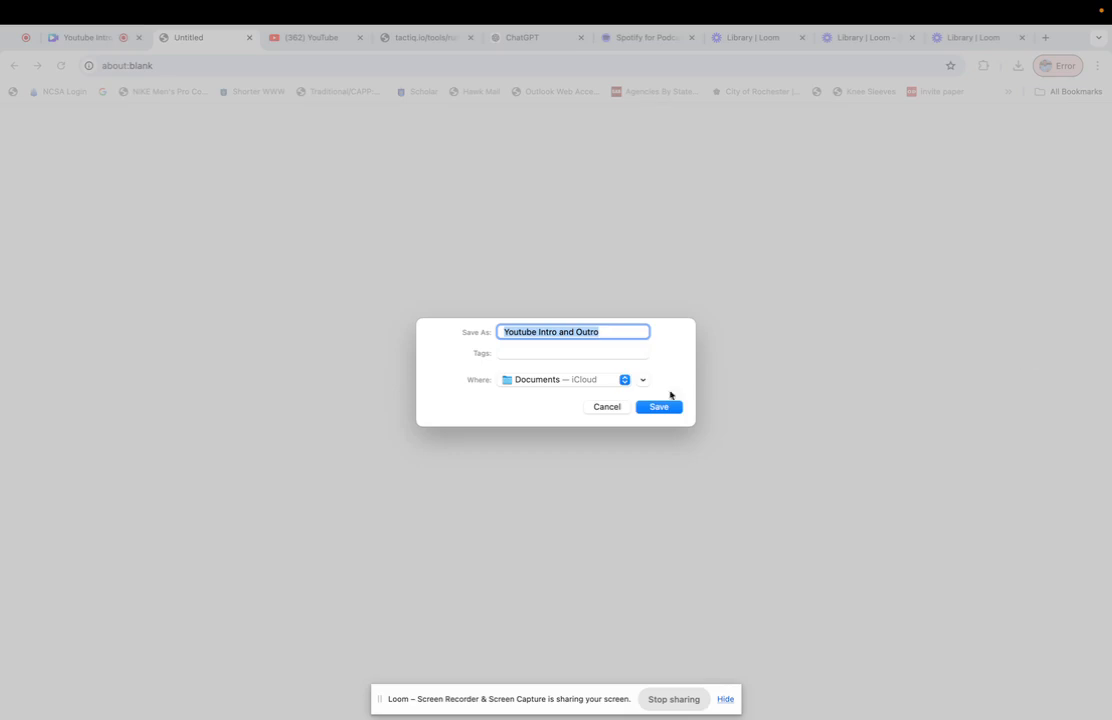
left_click(603, 384)
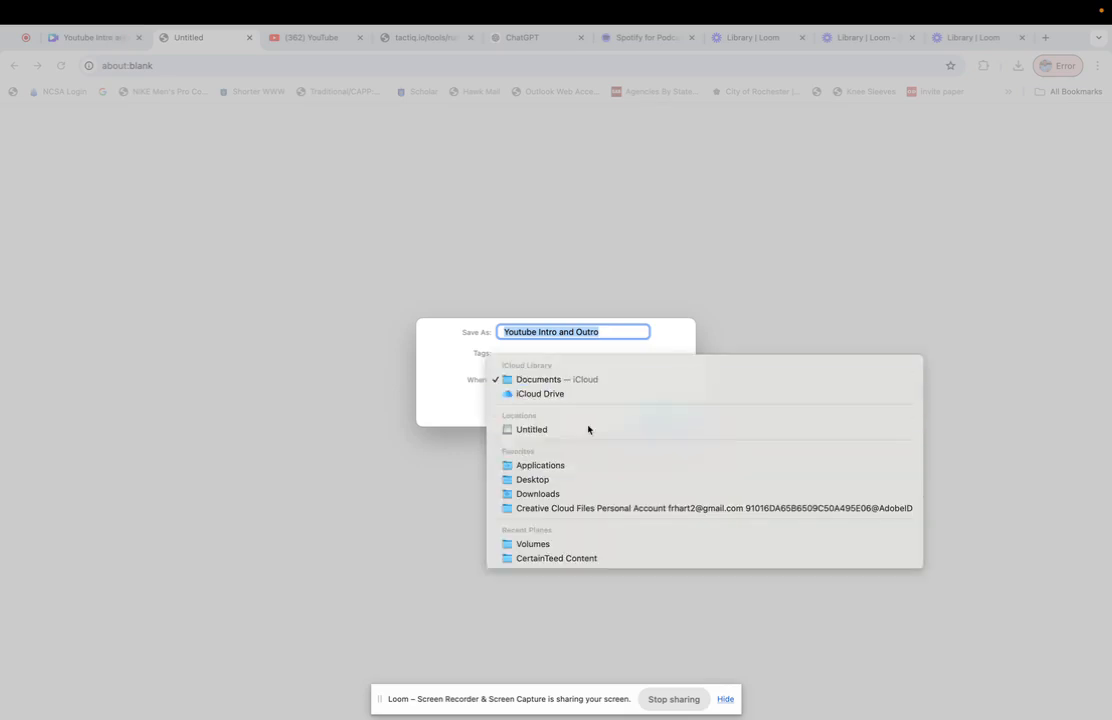
left_click(588, 429)
key("BackSpace")
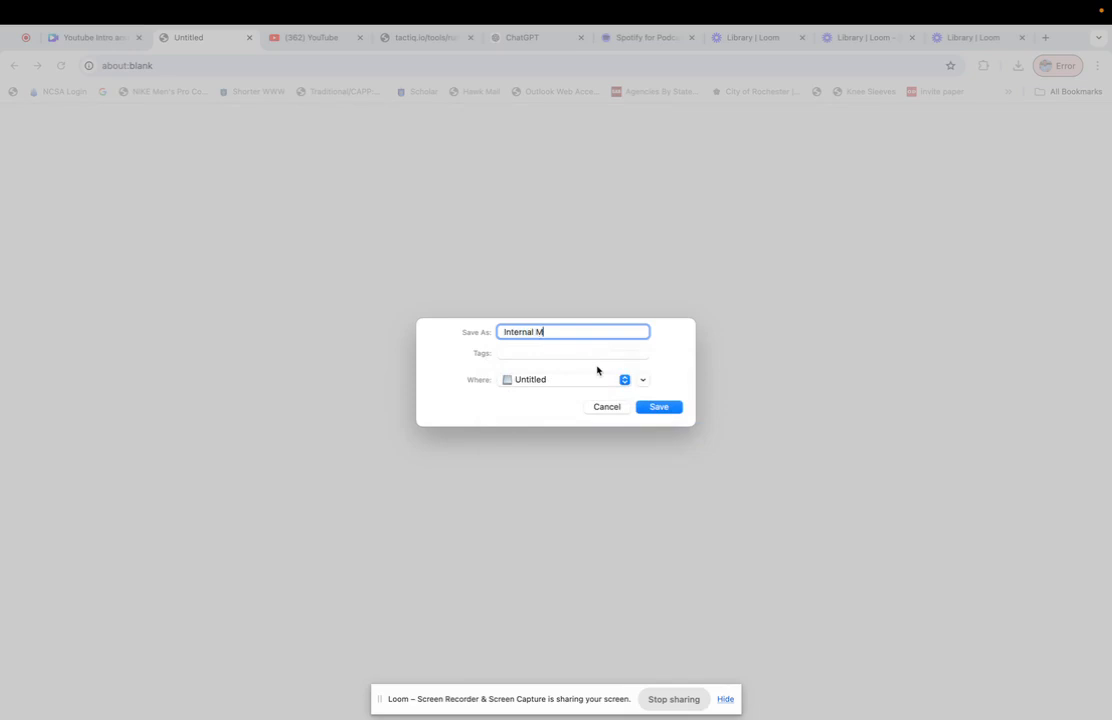
type("Internal Media")
key("Return")
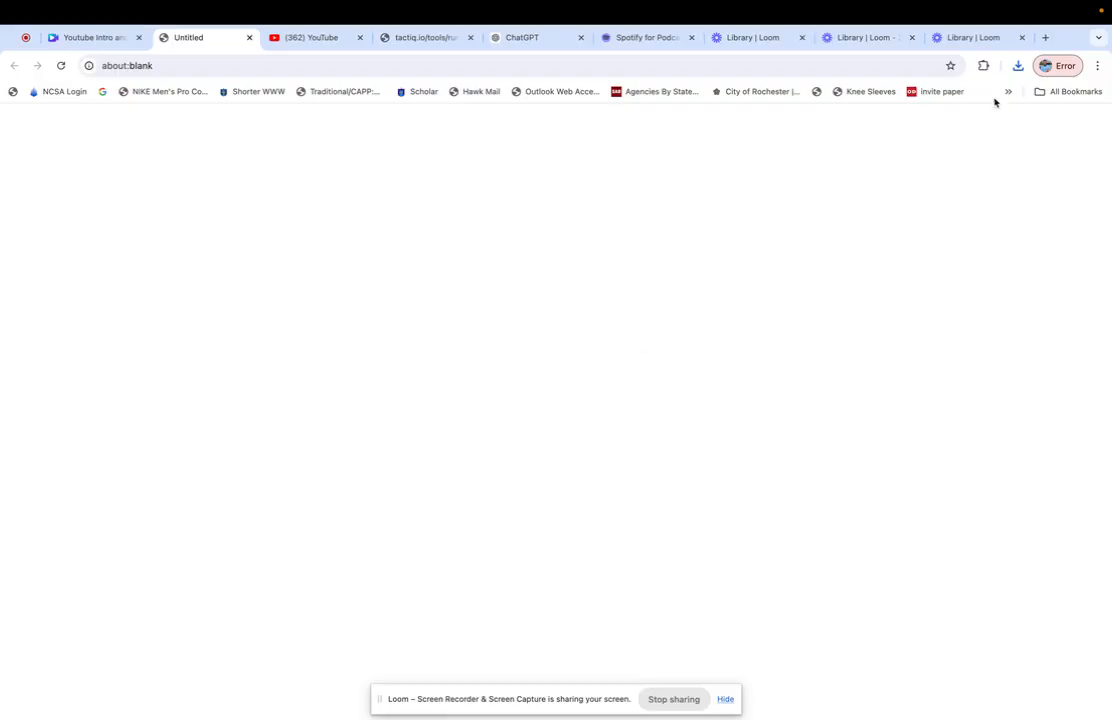
- Check the details of the repeated Internal Media.mp4 download and close the blank tab it opened
left_click(1018, 66)
left_click(1006, 123)
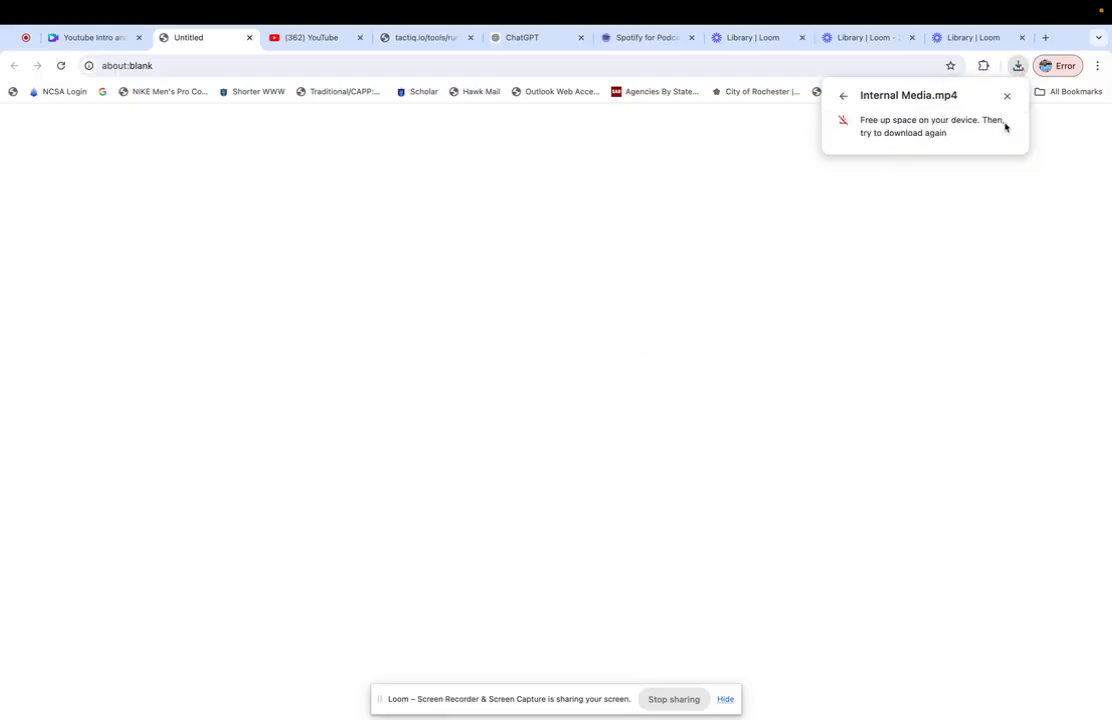
key("super+w")
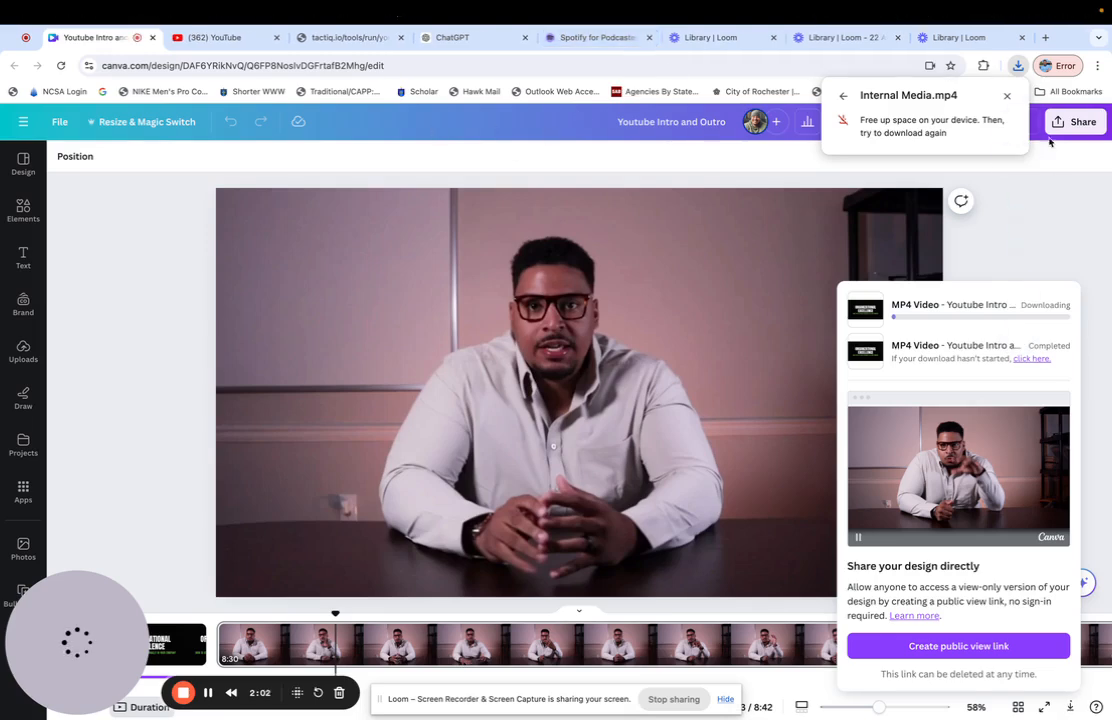
left_click(1018, 66)
left_click(1001, 139)
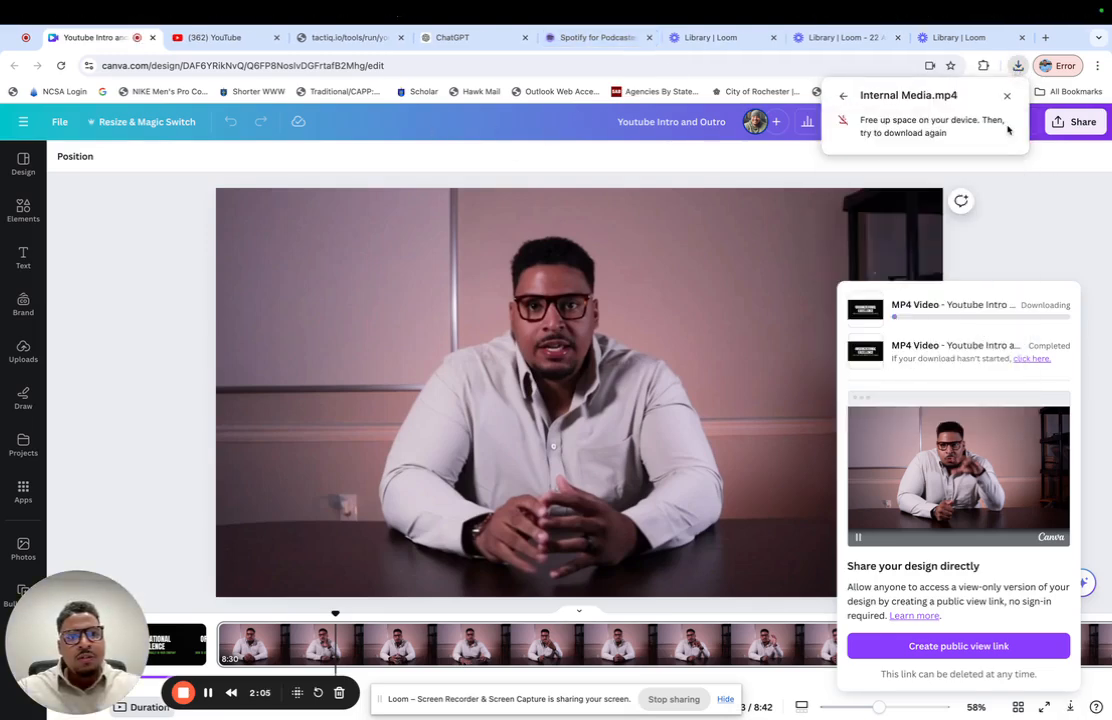
left_click(1018, 66)
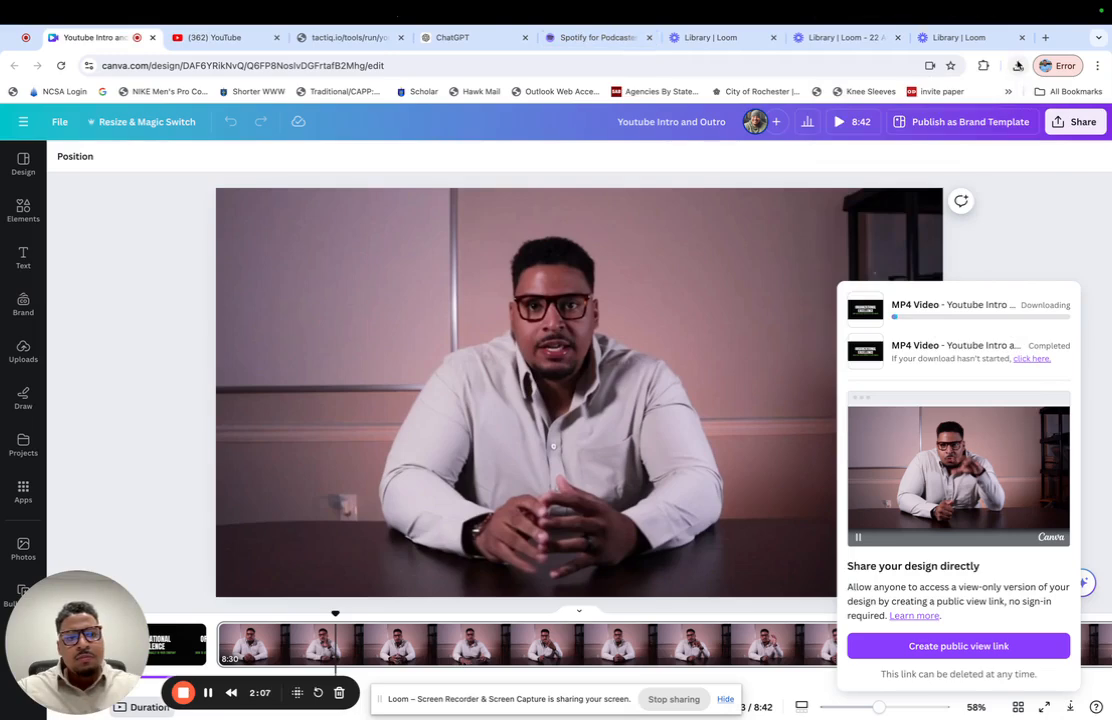
left_click(210, 692)
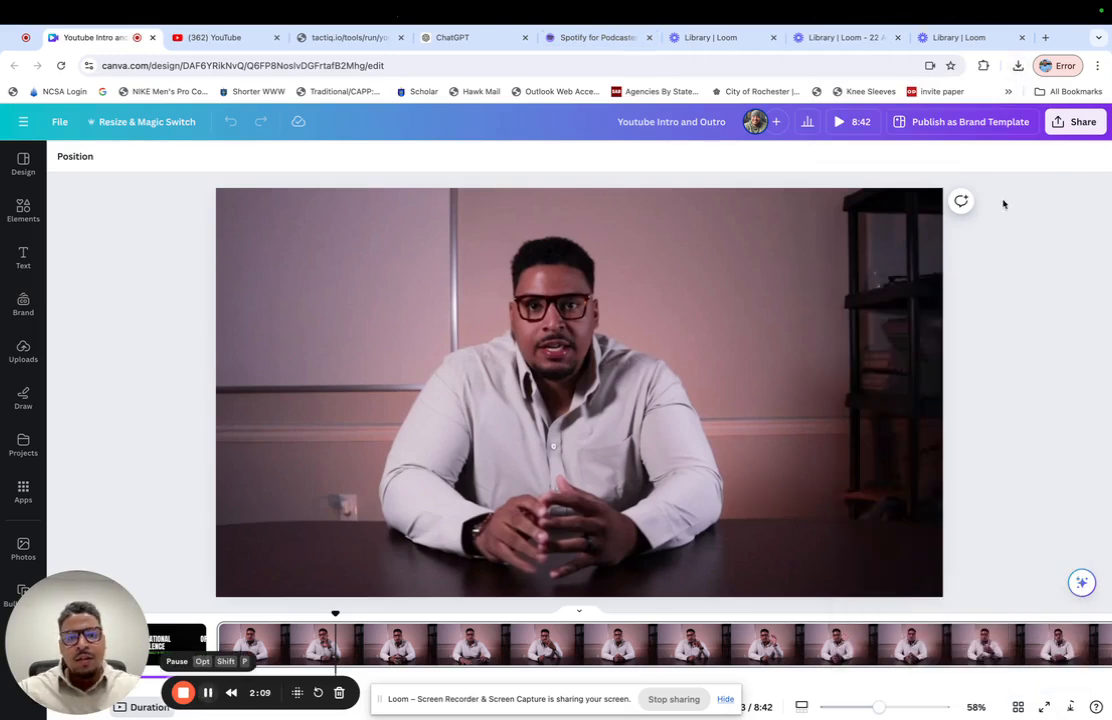
- Request the MP4 export of all three pages once more at 1080p quality
left_click(1078, 122)
left_click(952, 466)
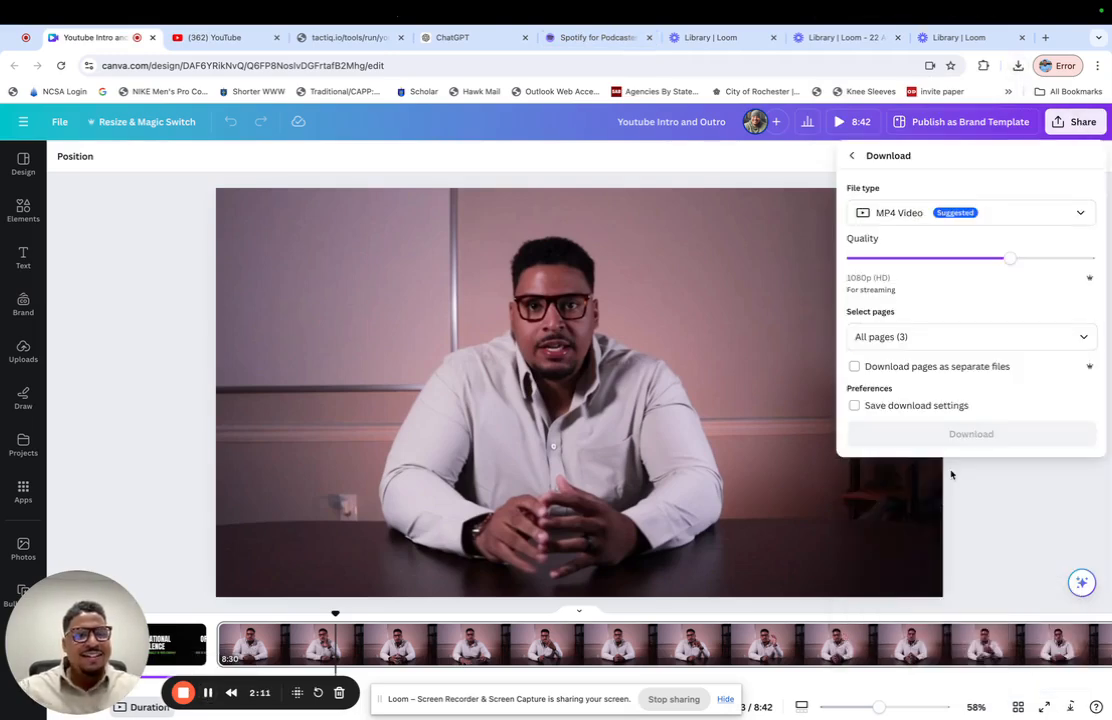
left_click(957, 436)
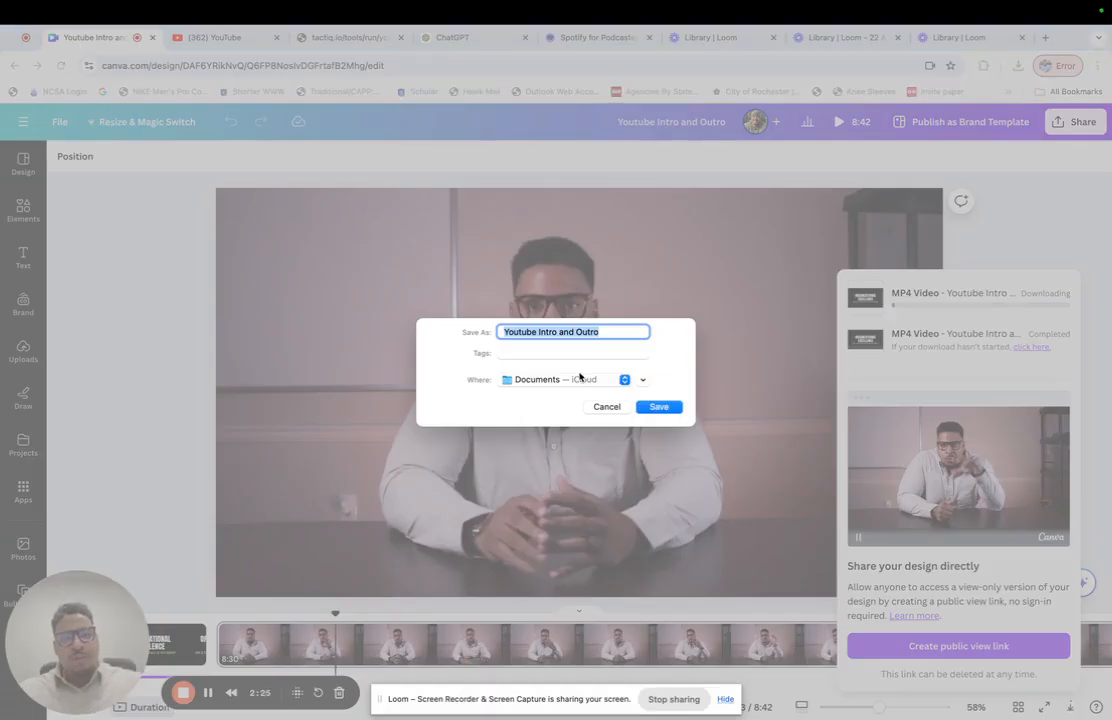
- Save the exported video in Downloads as Internal Media without replacing the existing file, and check its download status
left_click(580, 377)
left_click(557, 494)
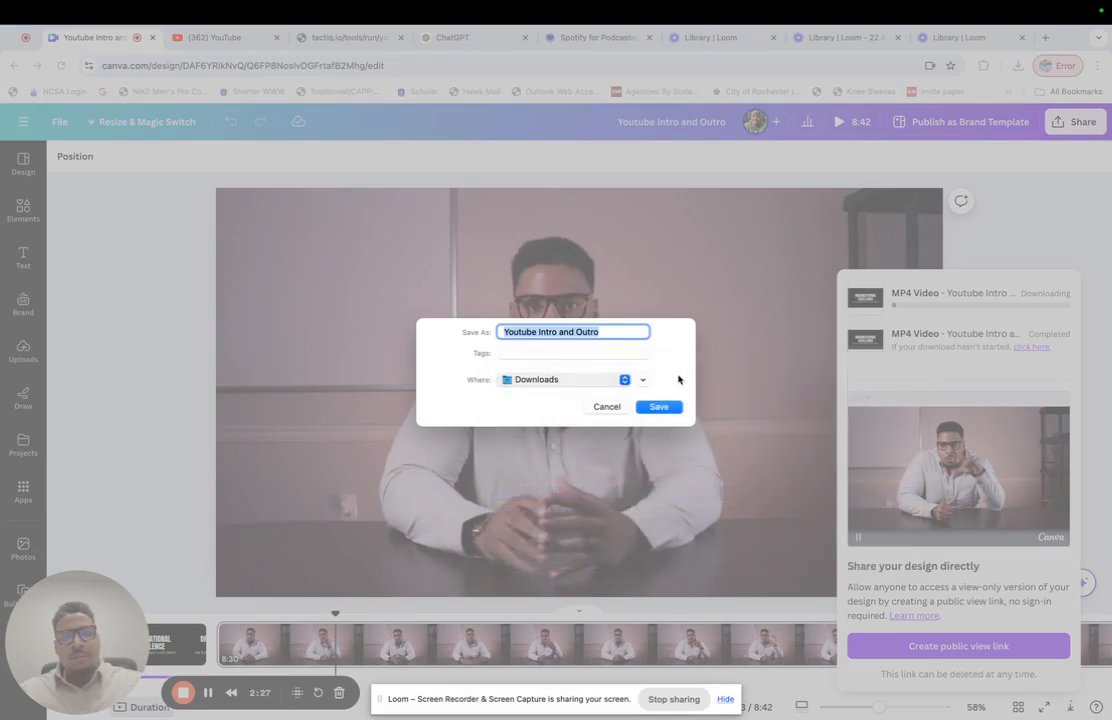
left_click(660, 407)
left_click(527, 444)
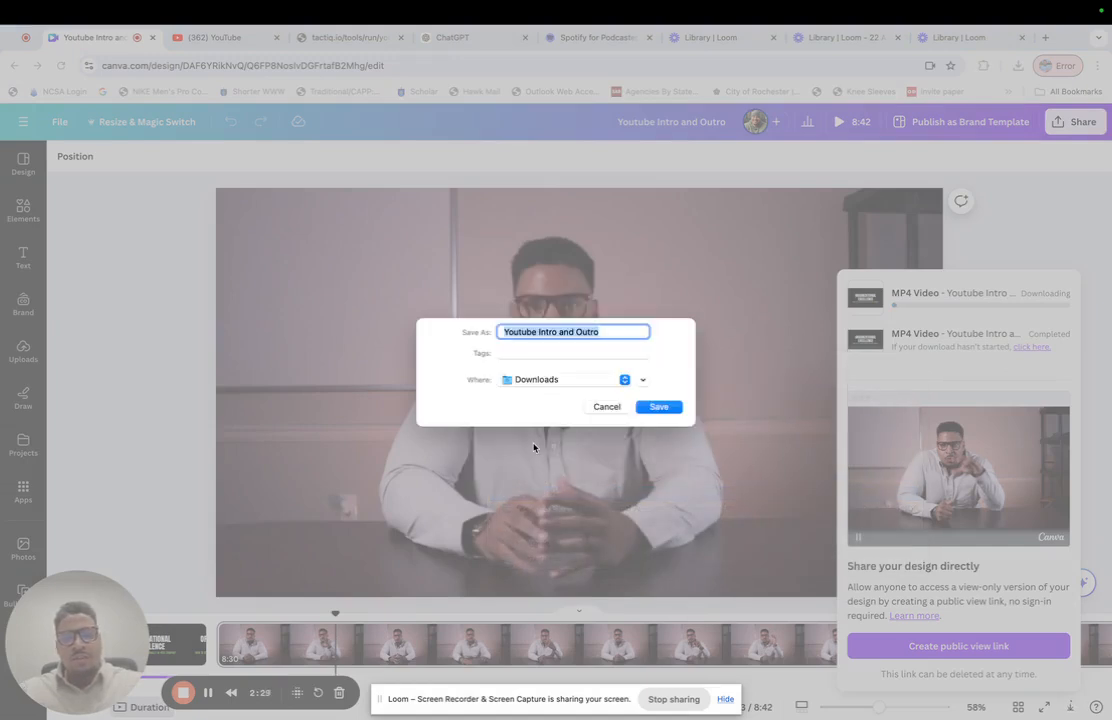
type("Internal Media")
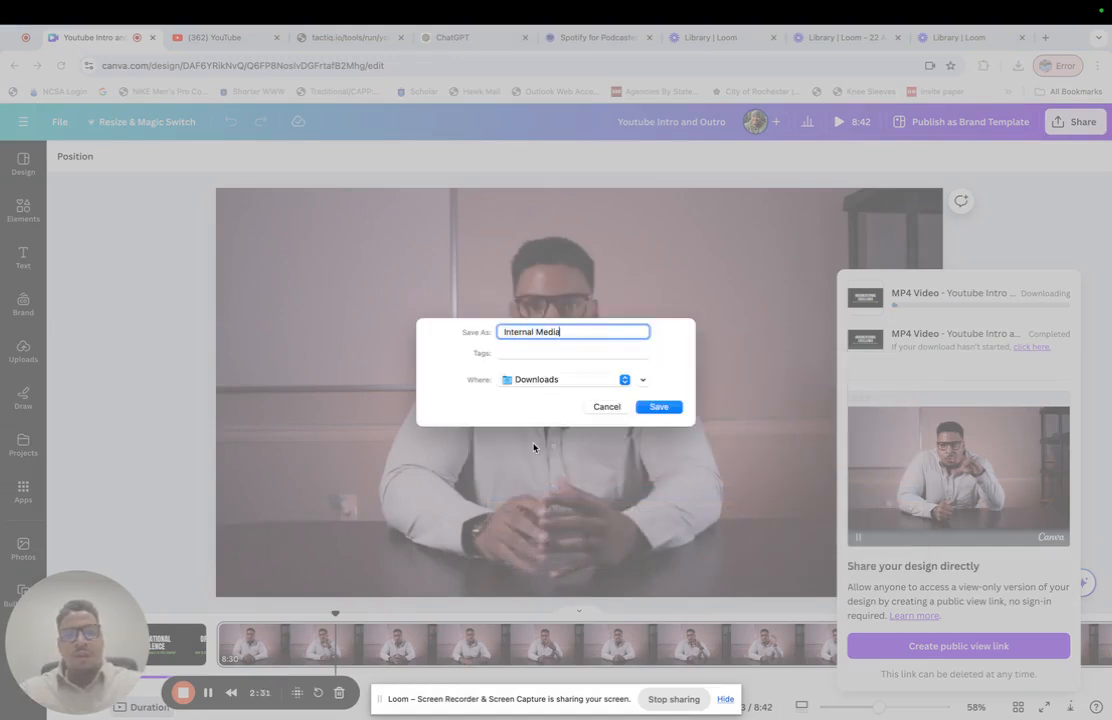
key("Return")
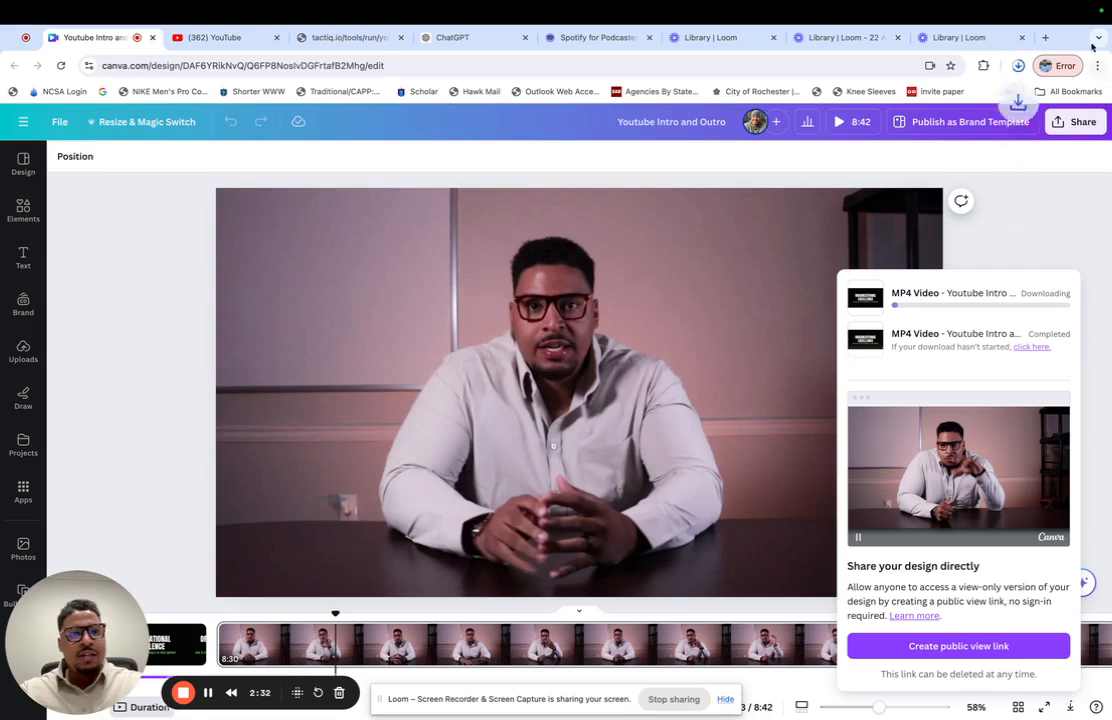
left_click(1017, 66)
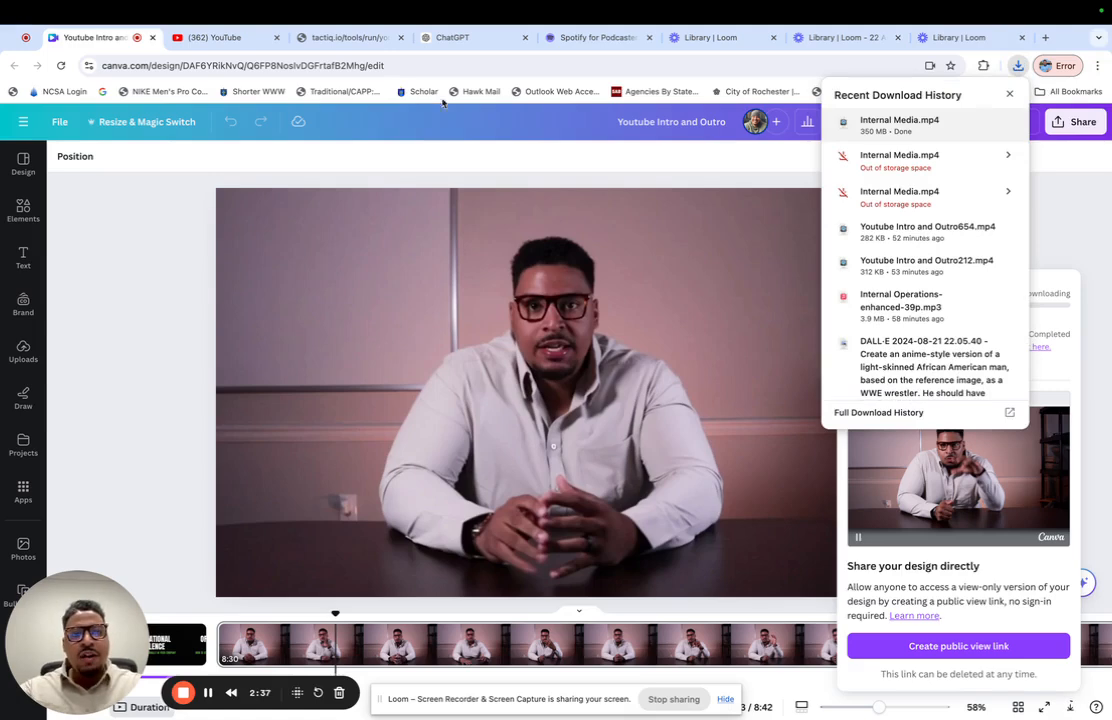
left_click(149, 281)
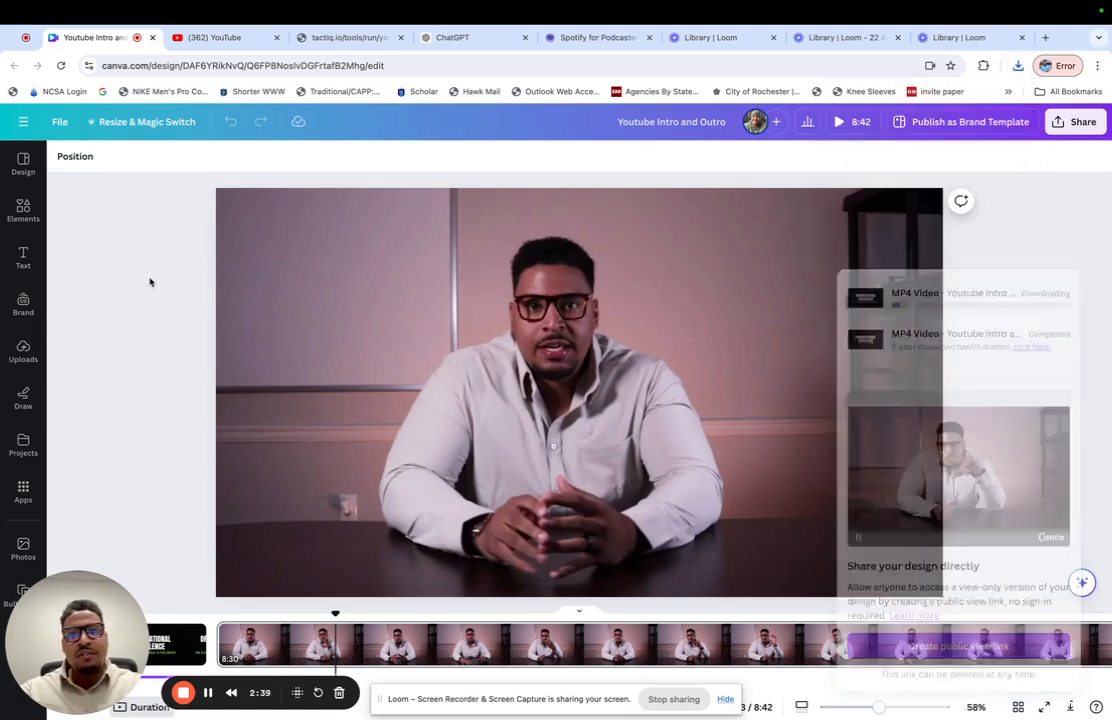
- Open YouTube's video upload page and upload the newest downloaded Internal Media.mp4
left_click(242, 42)
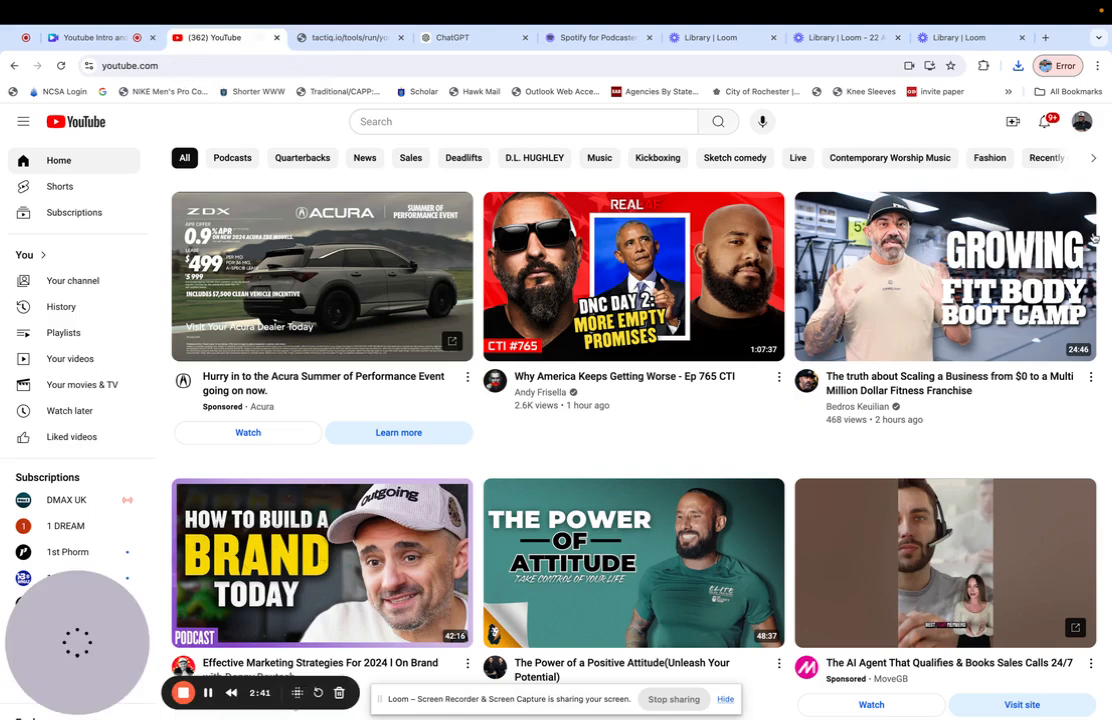
left_click(1013, 121)
left_click(970, 154)
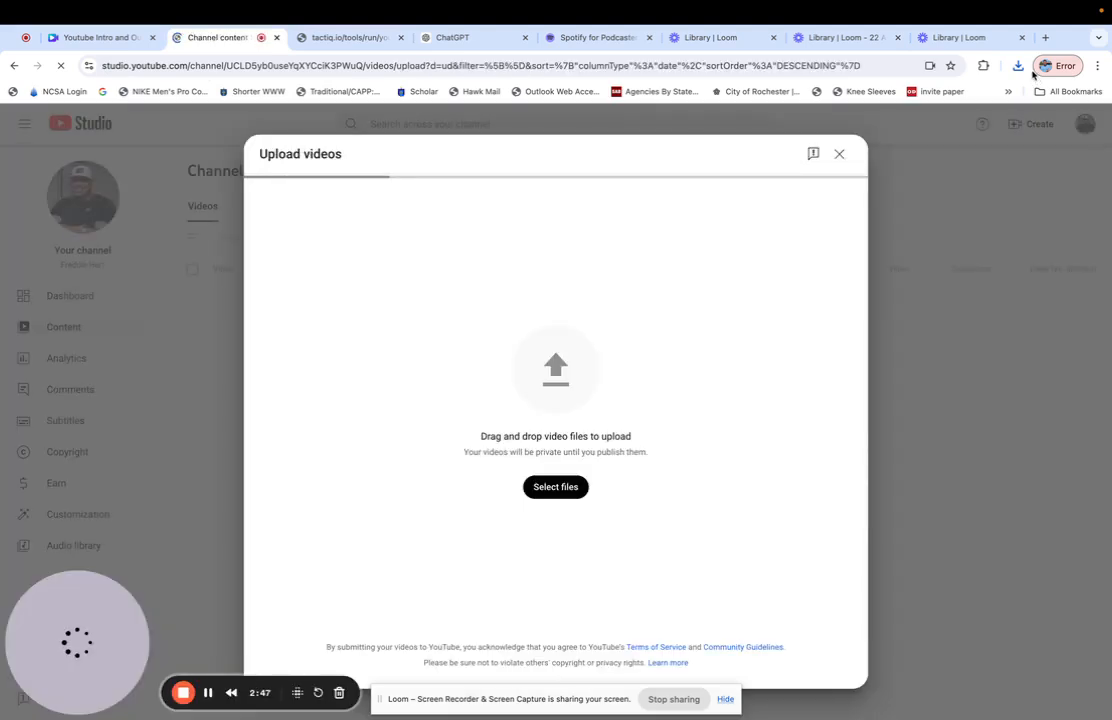
left_click(1018, 66)
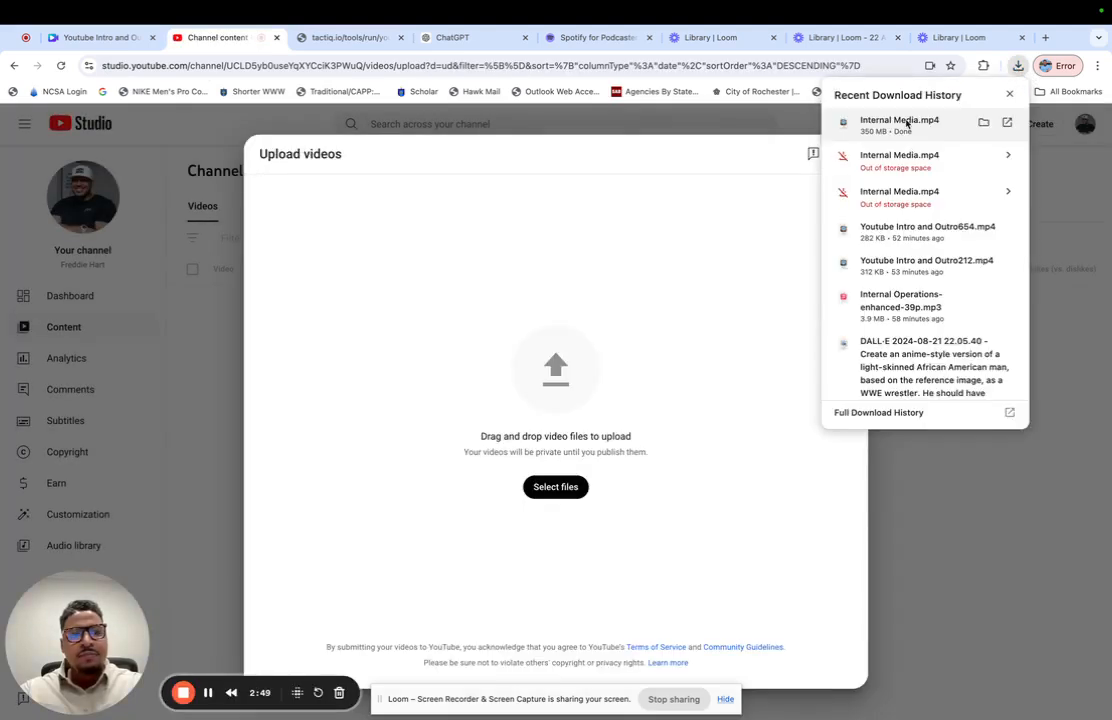
left_click_drag(907, 124, 584, 303)
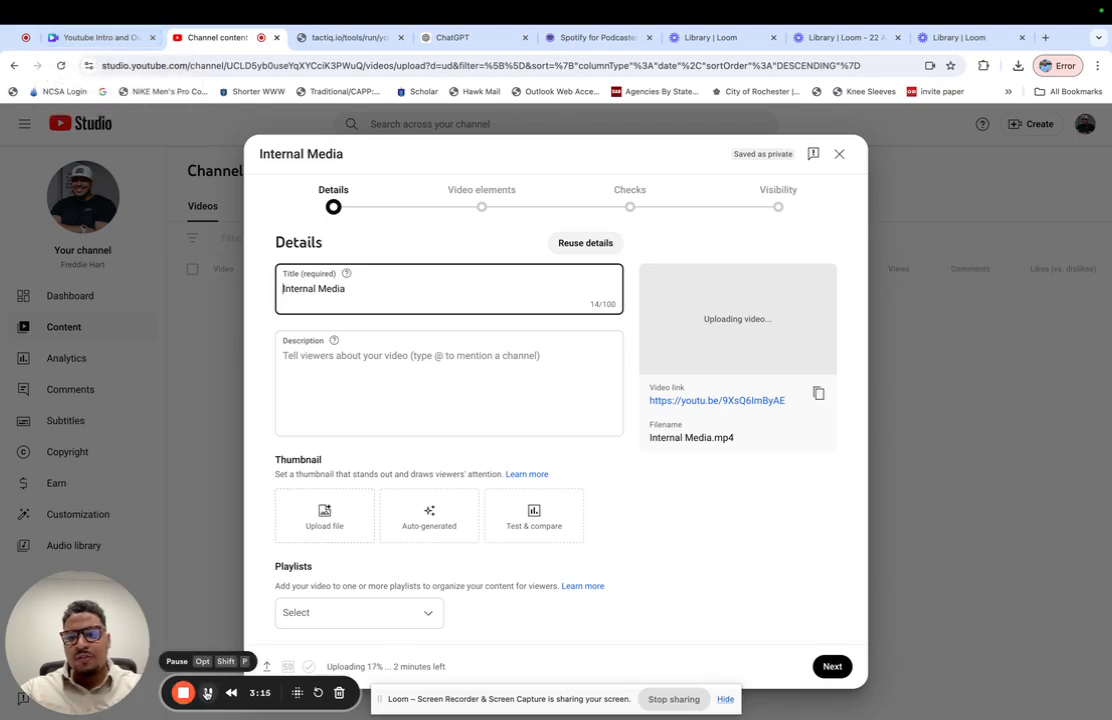
- Switch back to Canva and open the Yellow Black Modern Course YouTube Thumbnail from the full list of recent designs
left_click(99, 38)
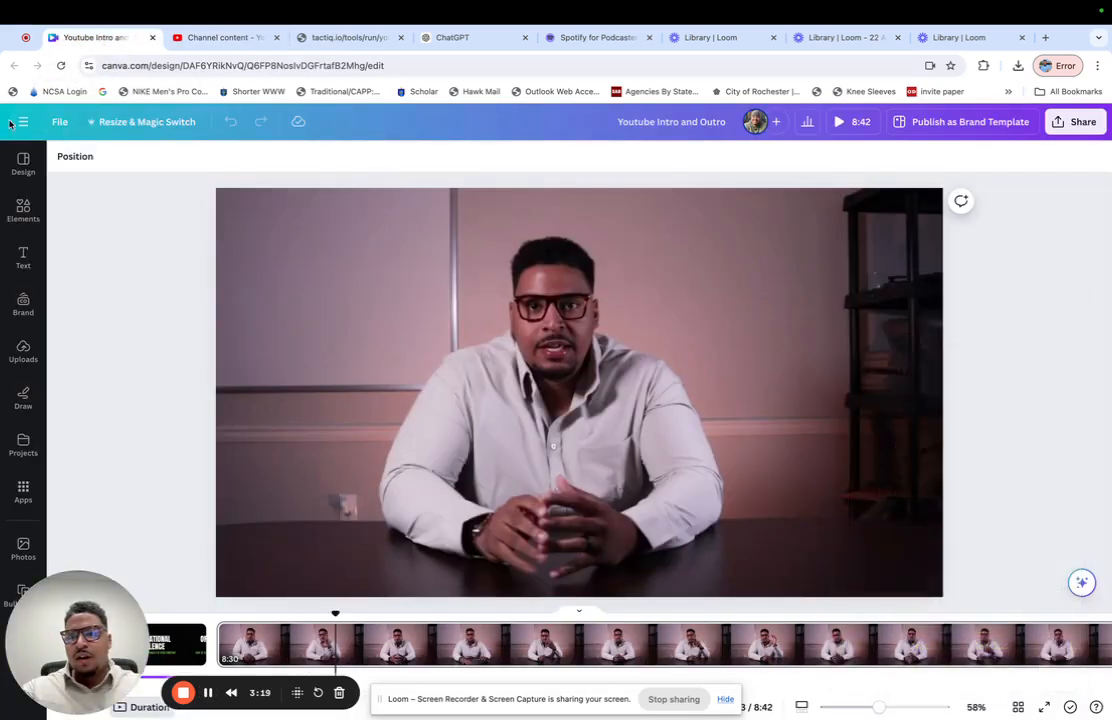
left_click(27, 128)
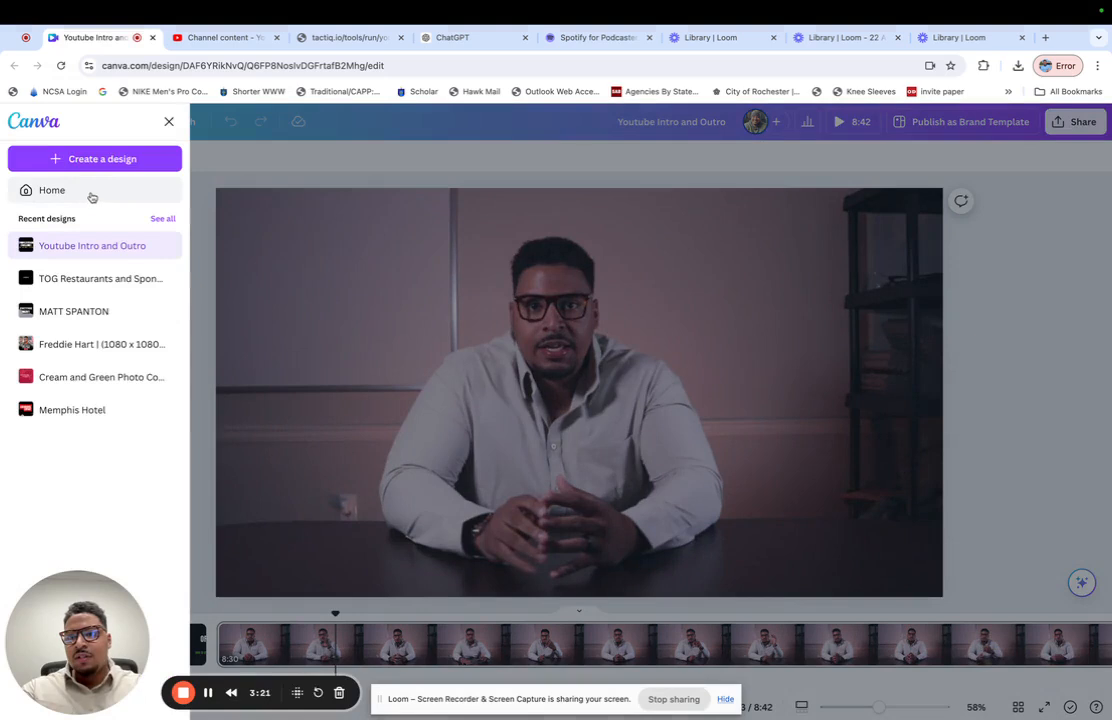
left_click(162, 219)
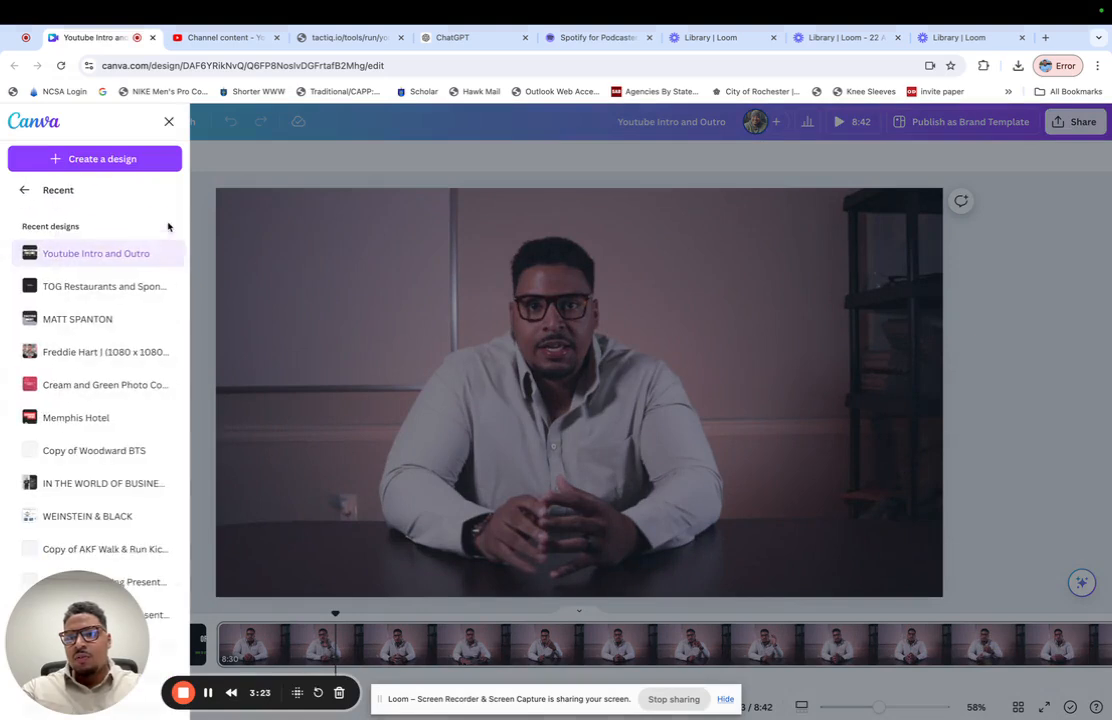
scroll(99, 462, "down", 10)
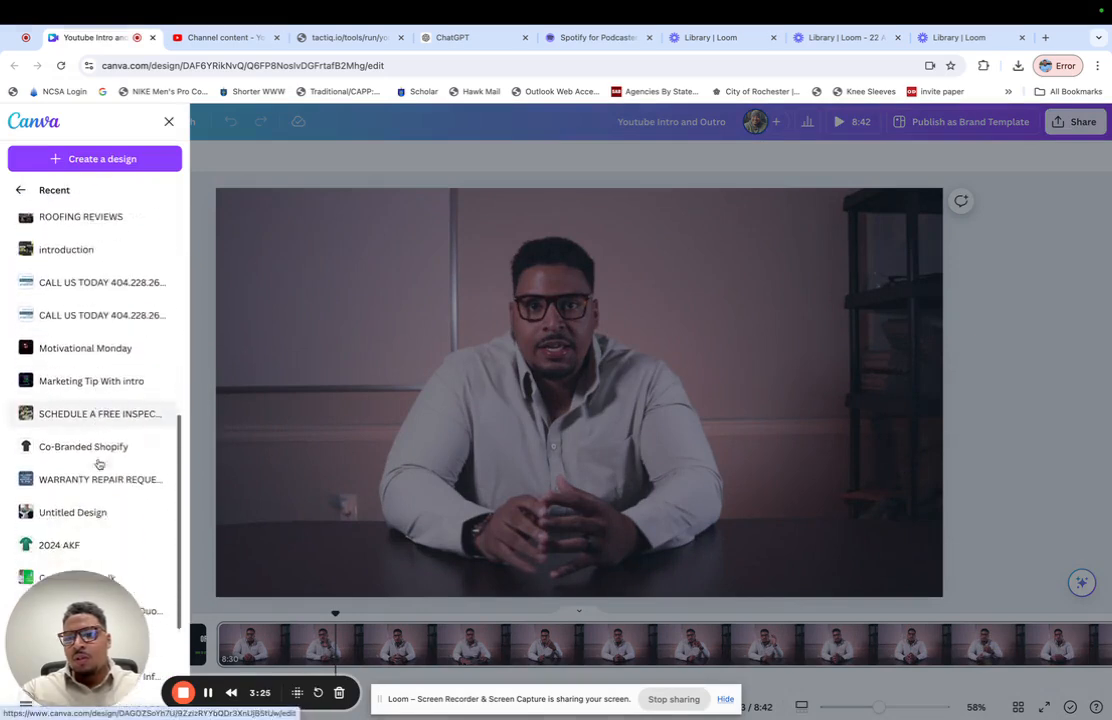
scroll(99, 464, "down", 9)
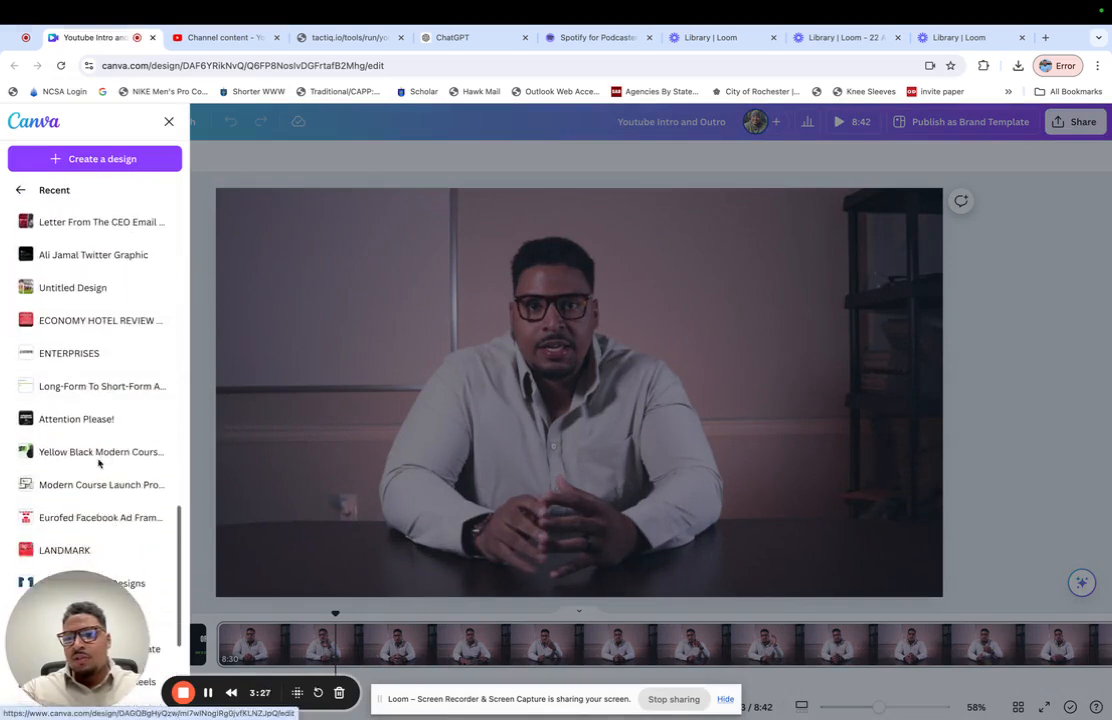
left_click(115, 452)
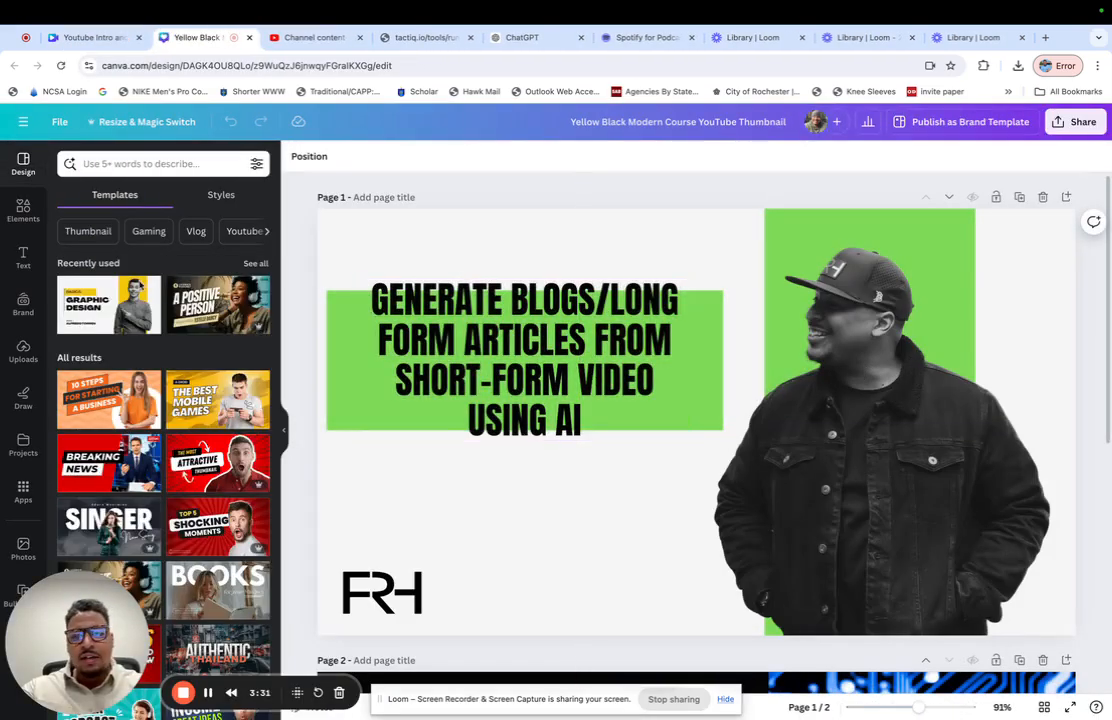
mouse_move(60, 700)
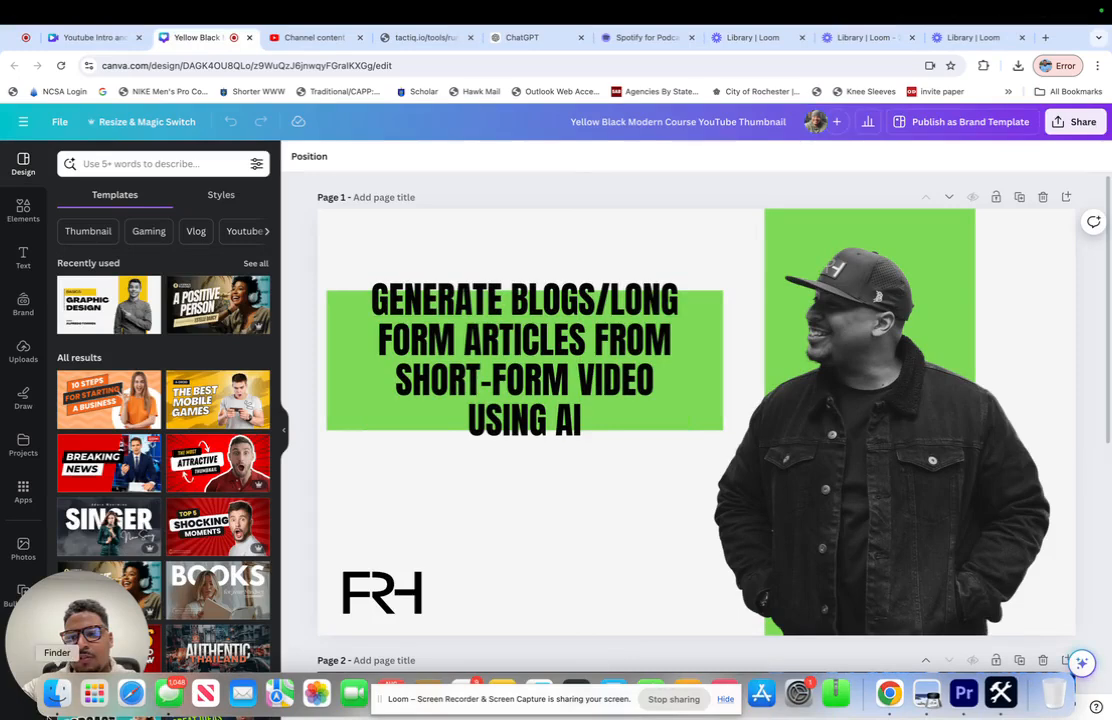
right_click(59, 699)
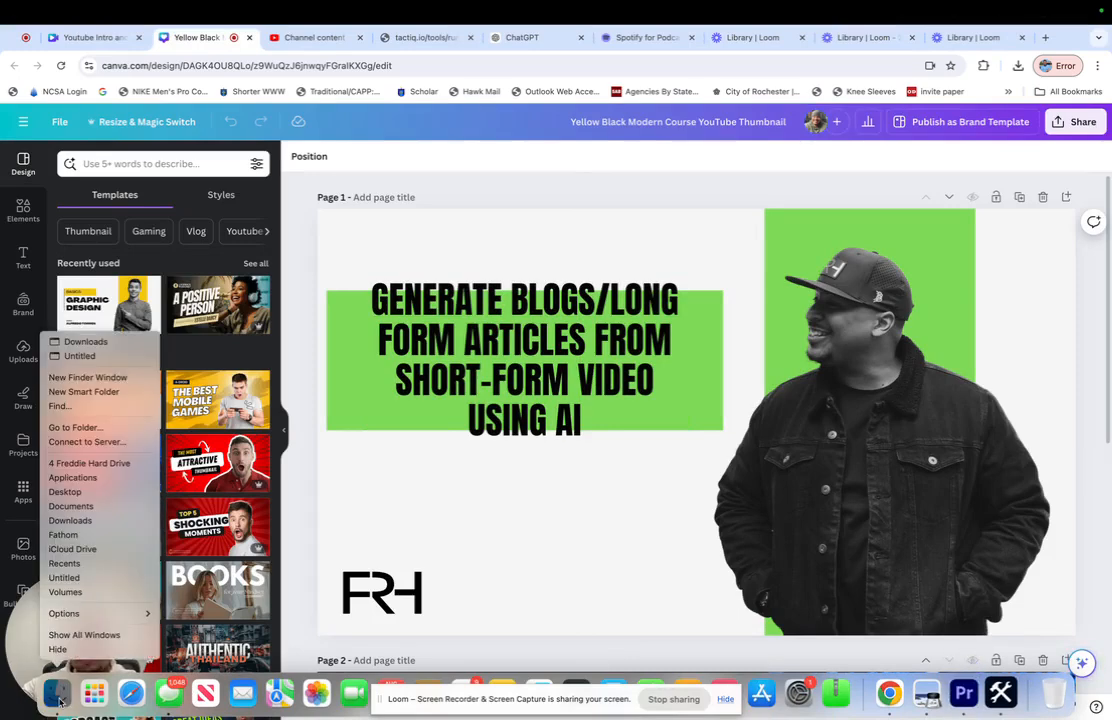
left_click(136, 380)
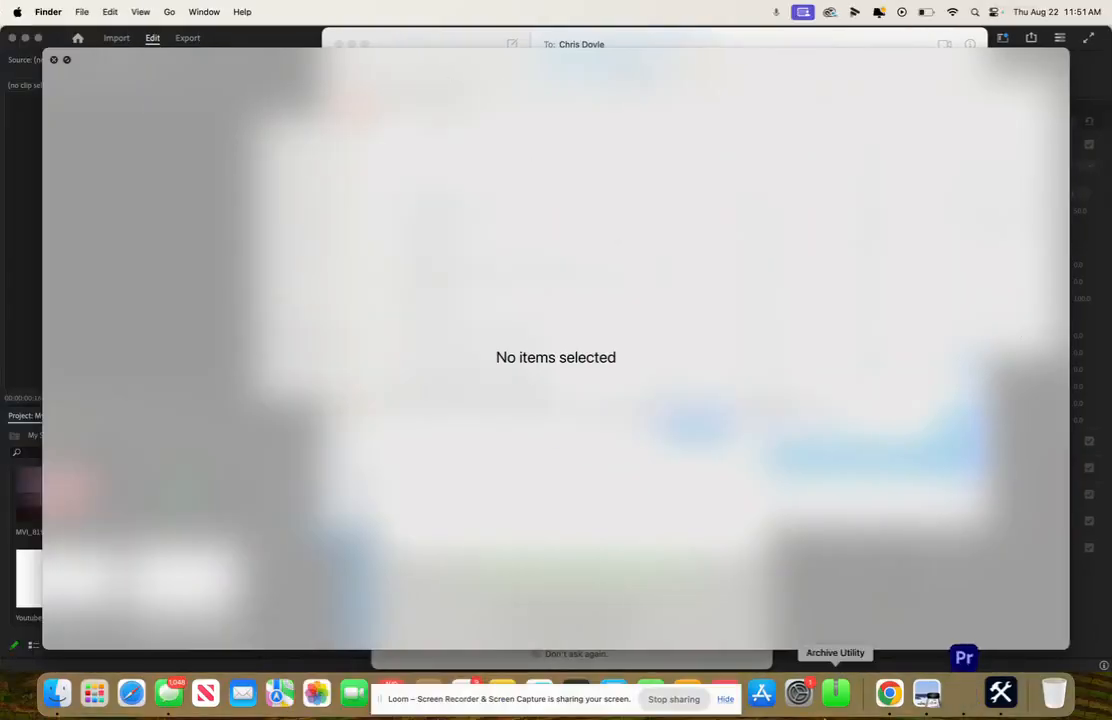
left_click(889, 693)
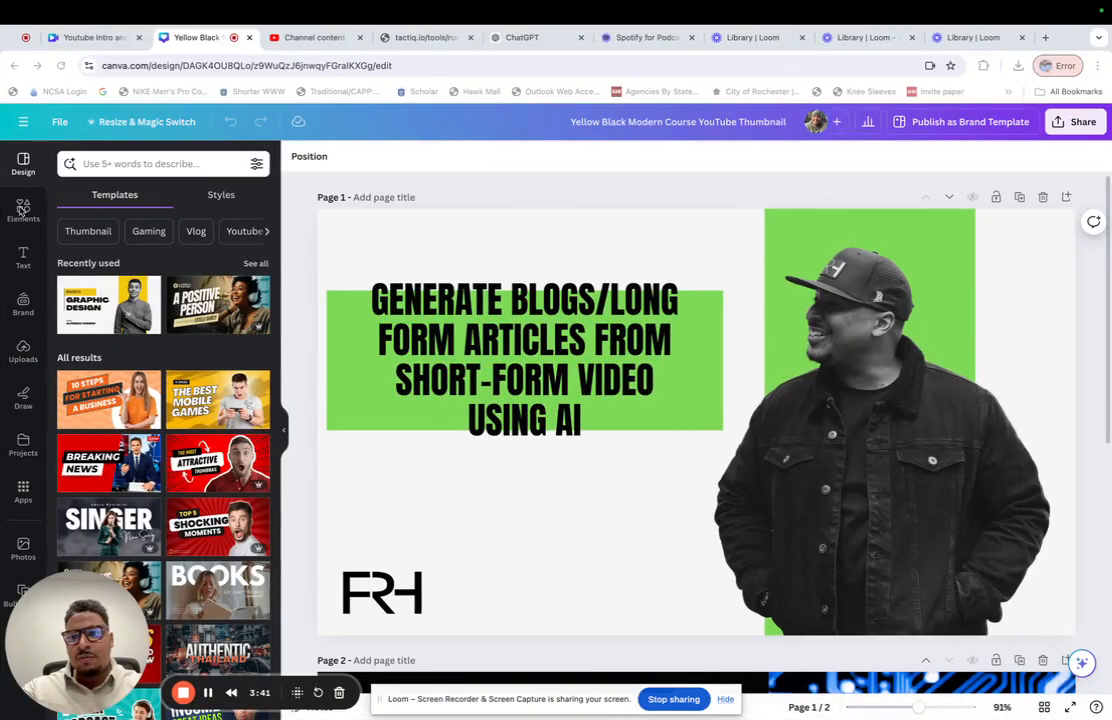
- Preview Screenshot 2024-08-22 at 11.50.53 AM from the Desktop and upload it to the Canva image library
left_click(25, 350)
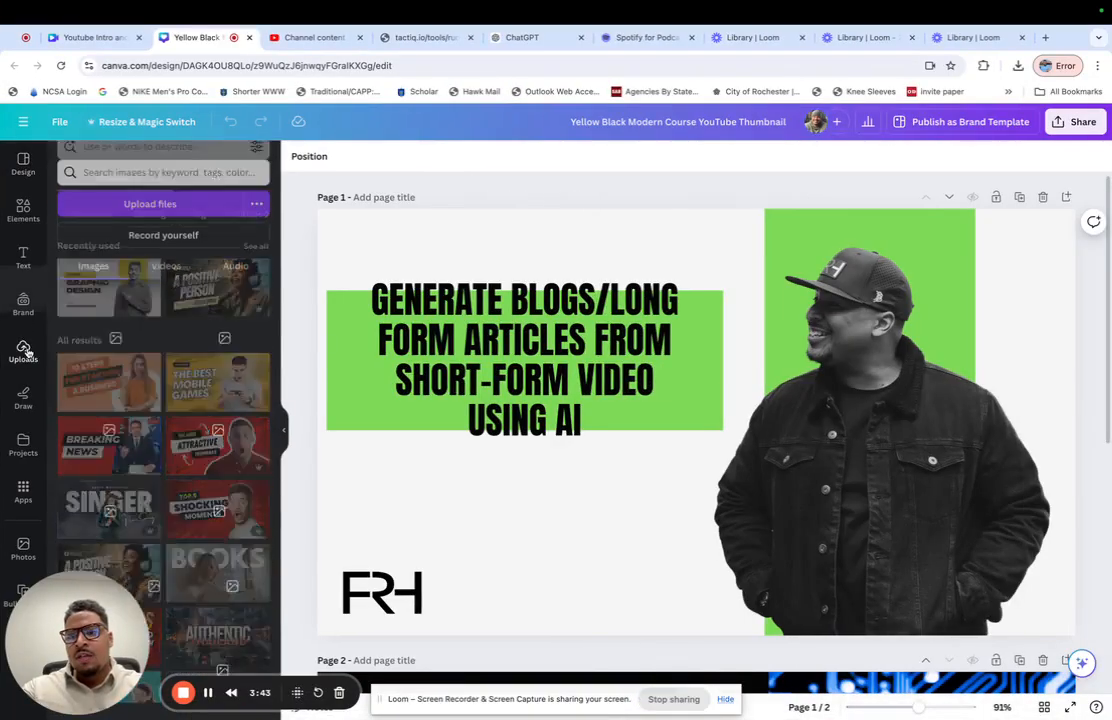
left_click(154, 194)
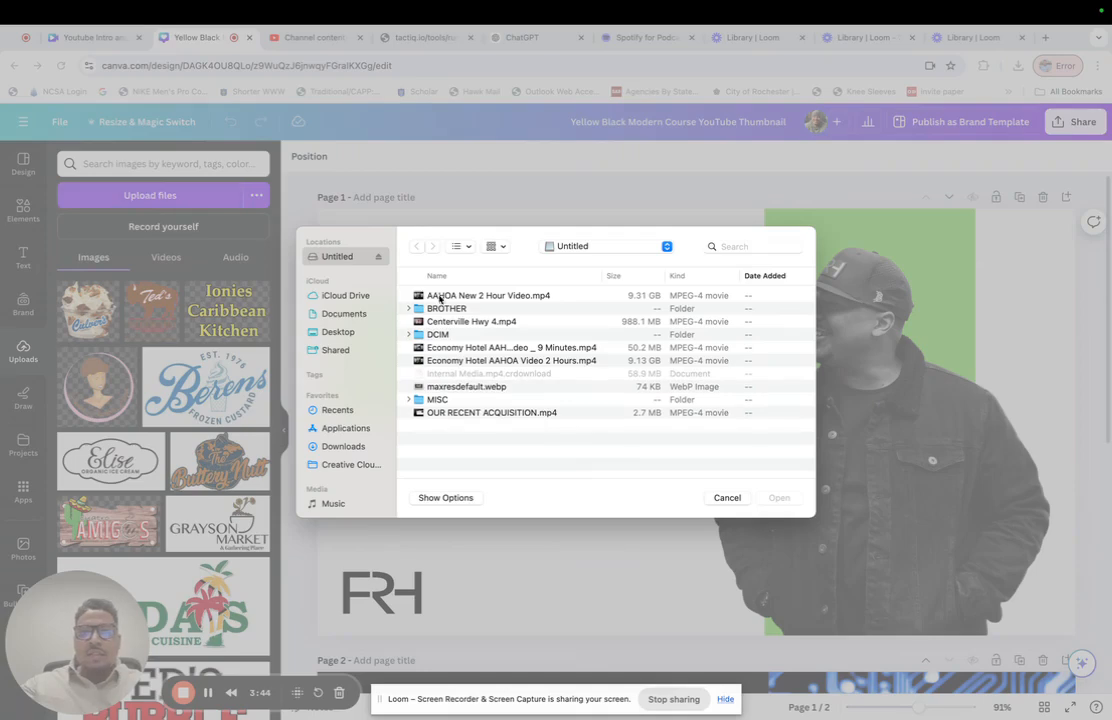
left_click(345, 332)
left_click(485, 296)
key("space")
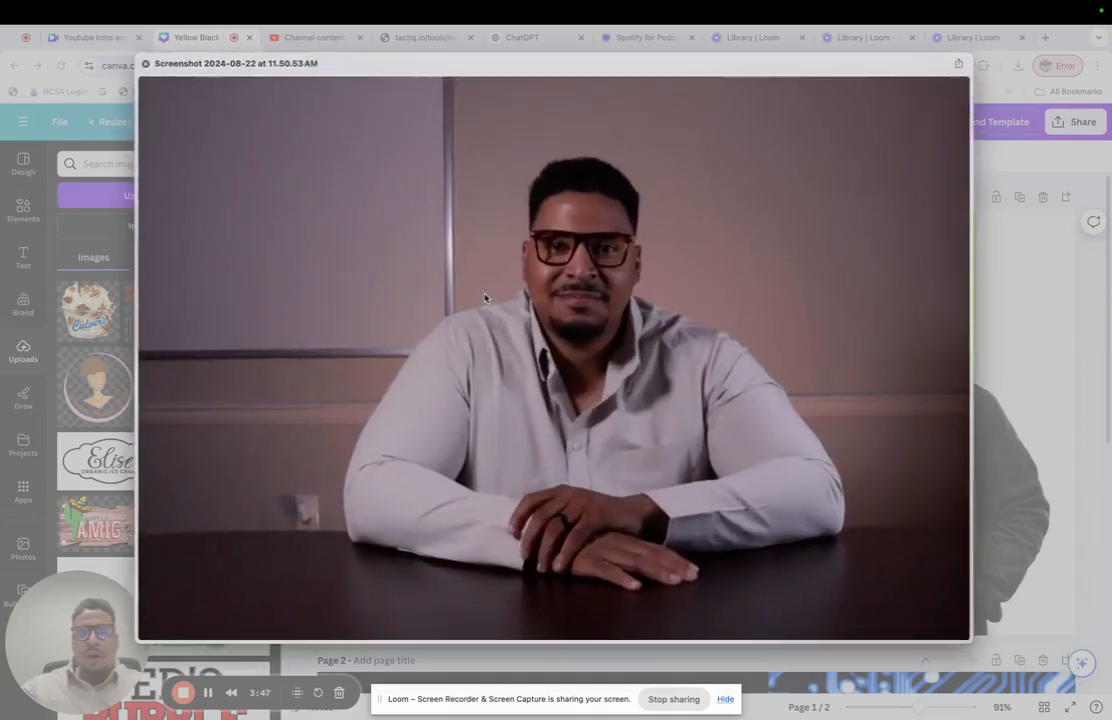
key("space")
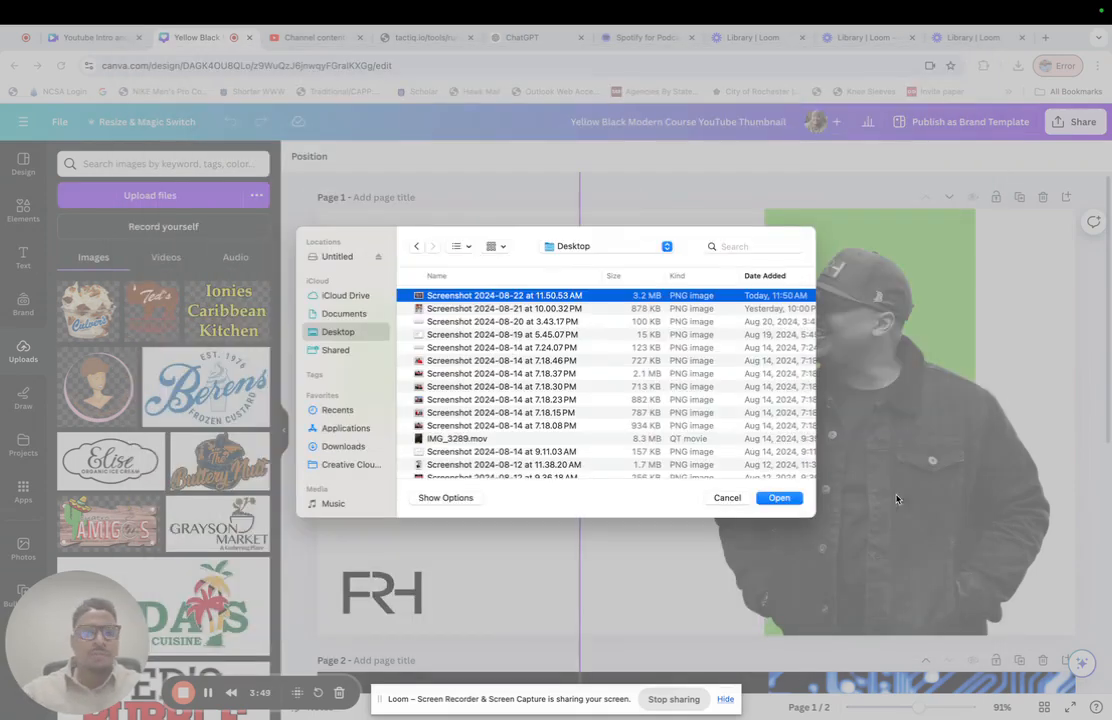
left_click(782, 497)
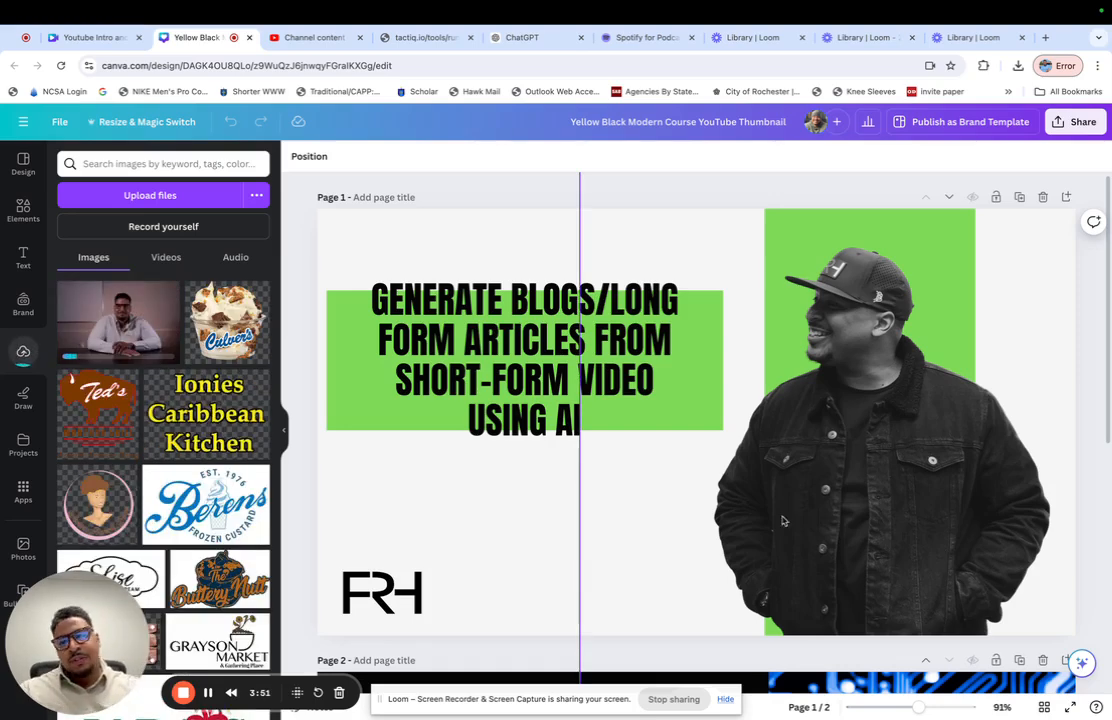
- Add the uploaded screenshot to page 1, enlarge it beyond the page height, and move it over the old portrait
left_click(515, 372)
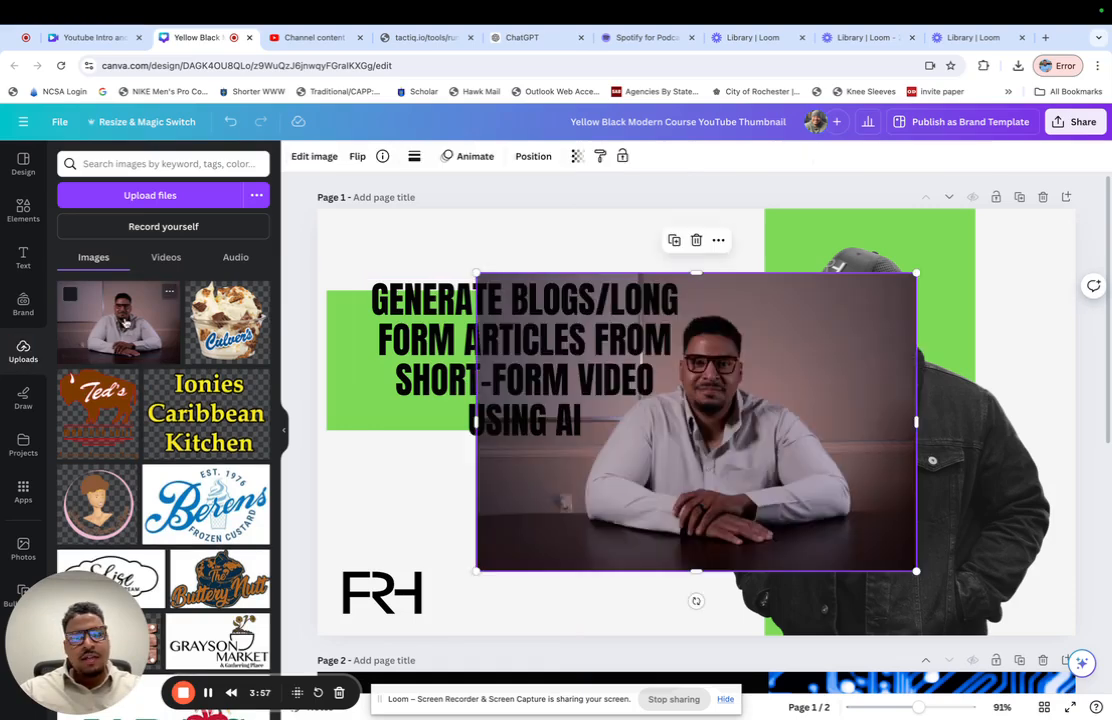
left_click_drag(915, 273, 1098, 172)
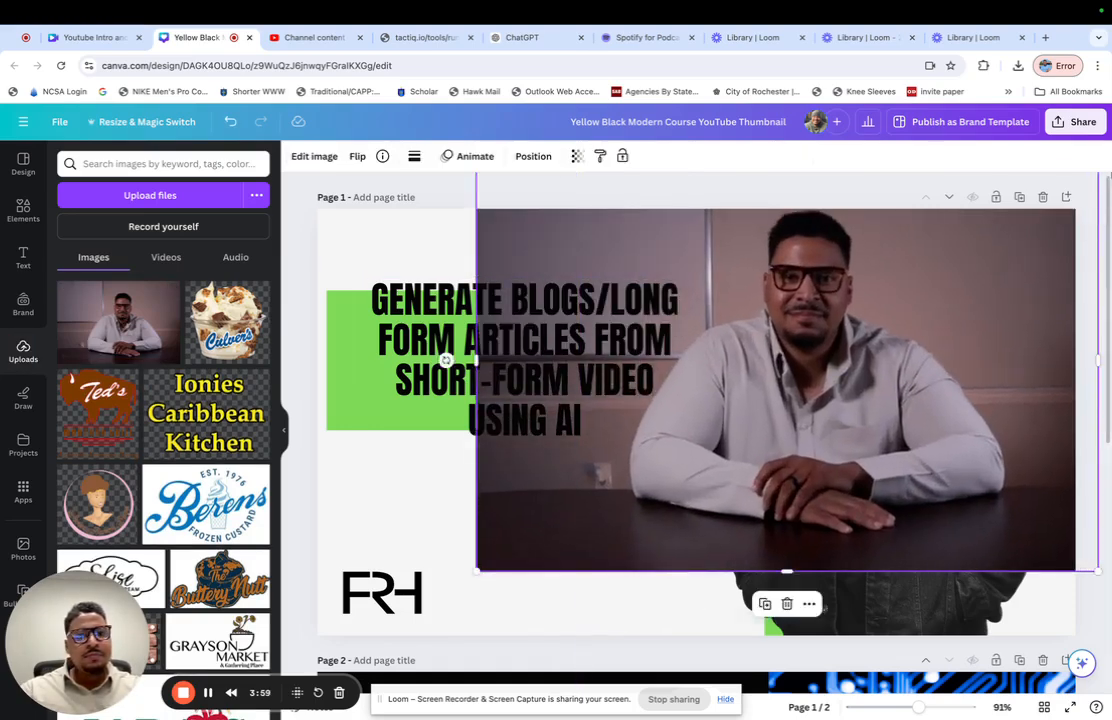
left_click_drag(480, 569, 377, 637)
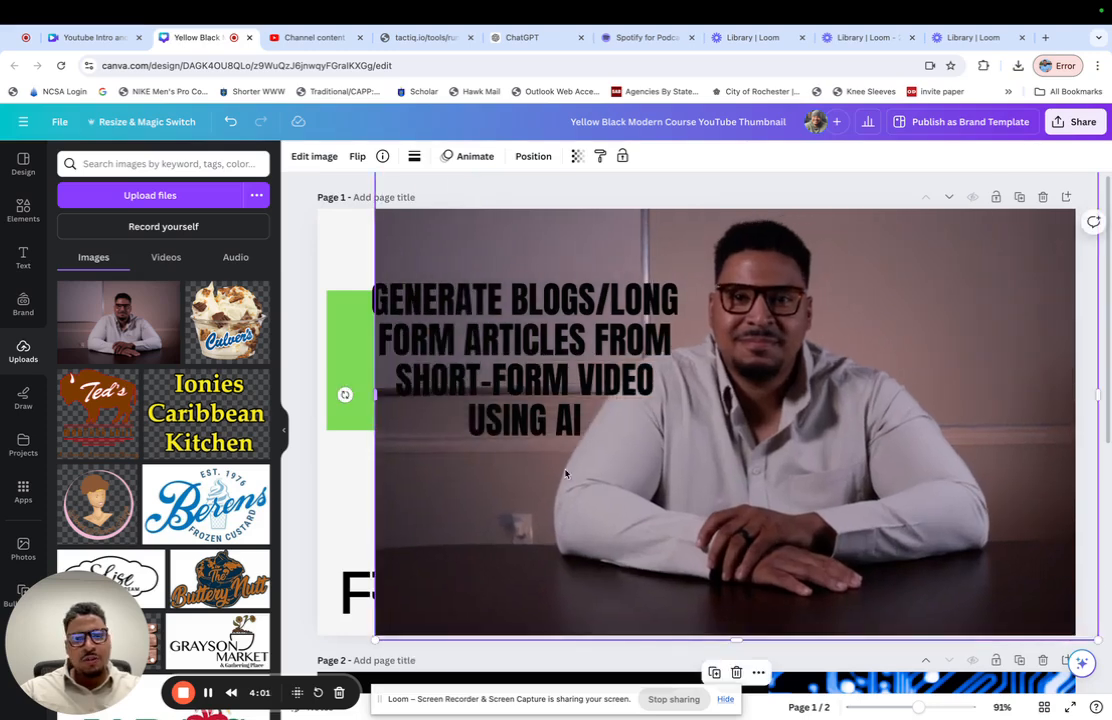
left_click_drag(857, 365, 945, 422)
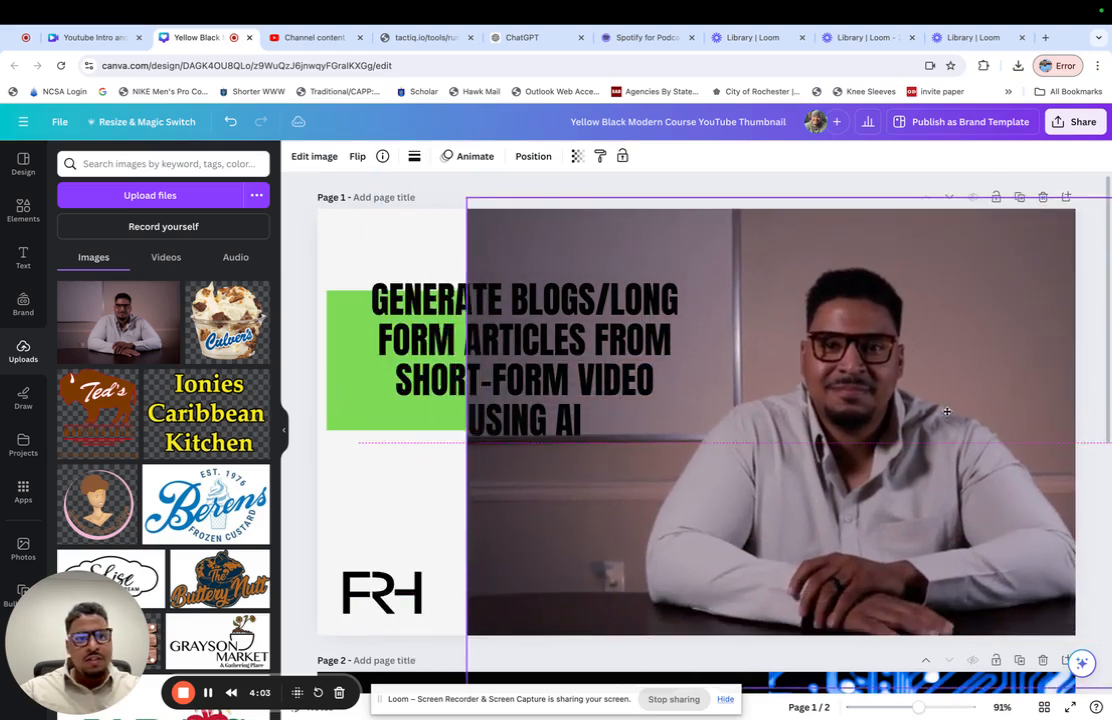
- Try removing the screenshot's background, moving the cutout down, and deleting the old portrait behind it
left_click(318, 157)
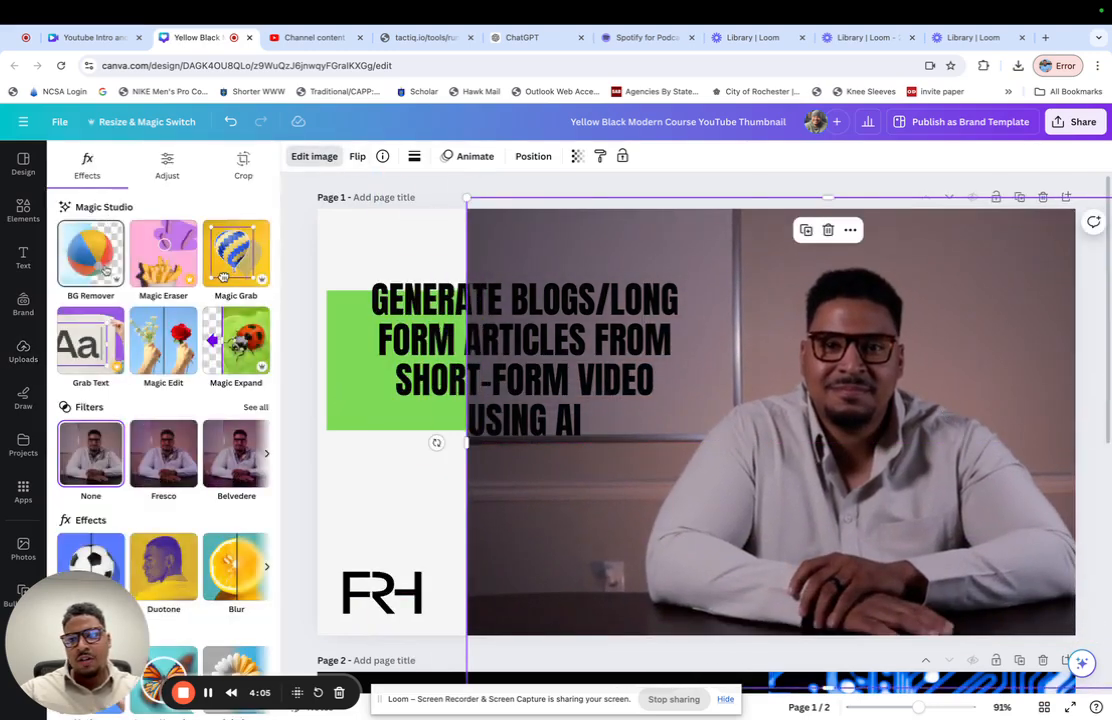
left_click(90, 238)
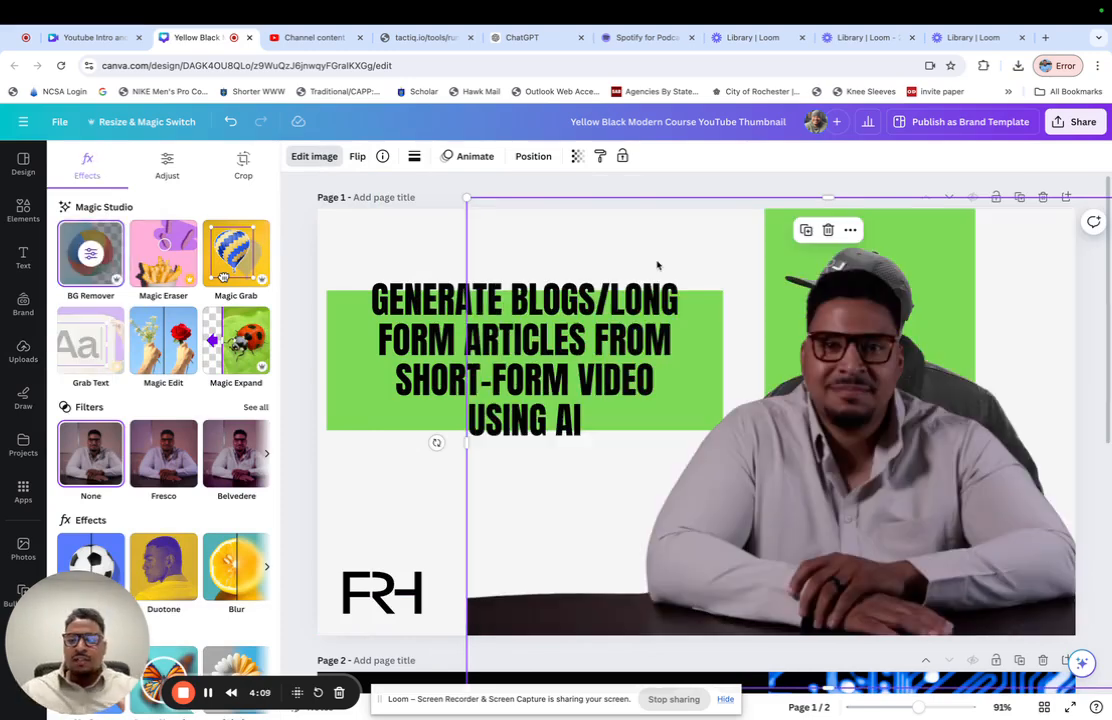
left_click_drag(924, 396, 860, 532)
left_click(875, 300)
key("Delete")
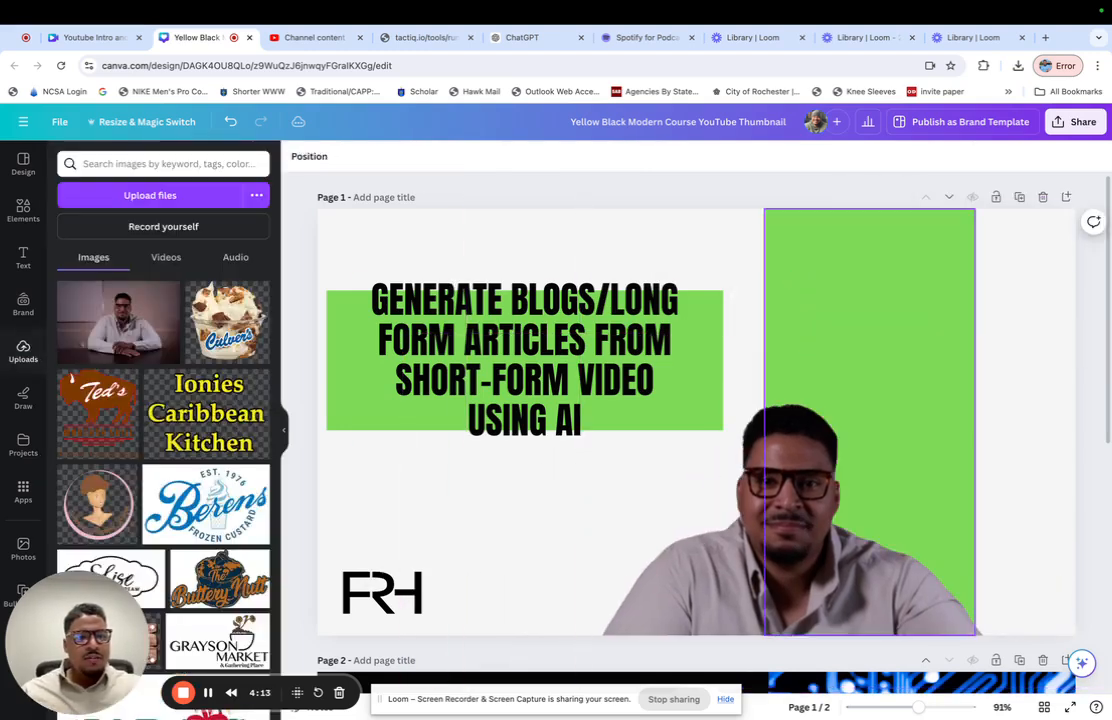
left_click_drag(776, 493, 844, 348)
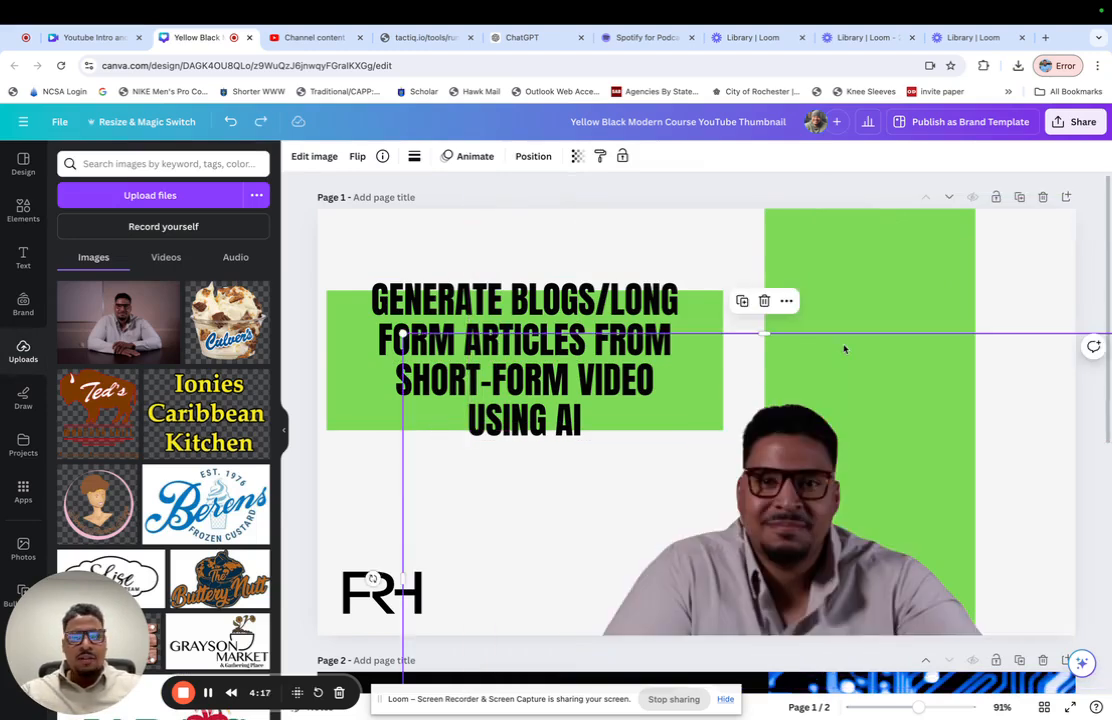
- Undo the portrait deletion, the cutout's move, and the screenshot's background removal
key("super+z")
key("super+z")
key("super+z")
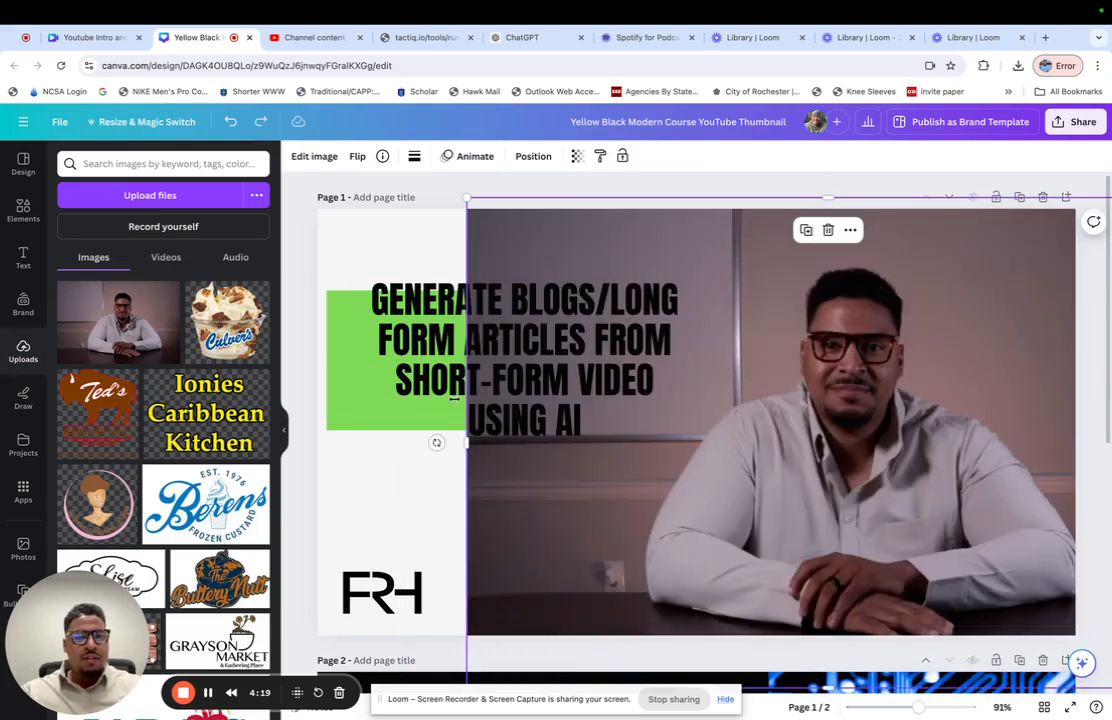
- Crop the screenshot's left side up to the headline box's right edge and shift the photo rightward within the crop
left_click_drag(468, 441, 732, 441)
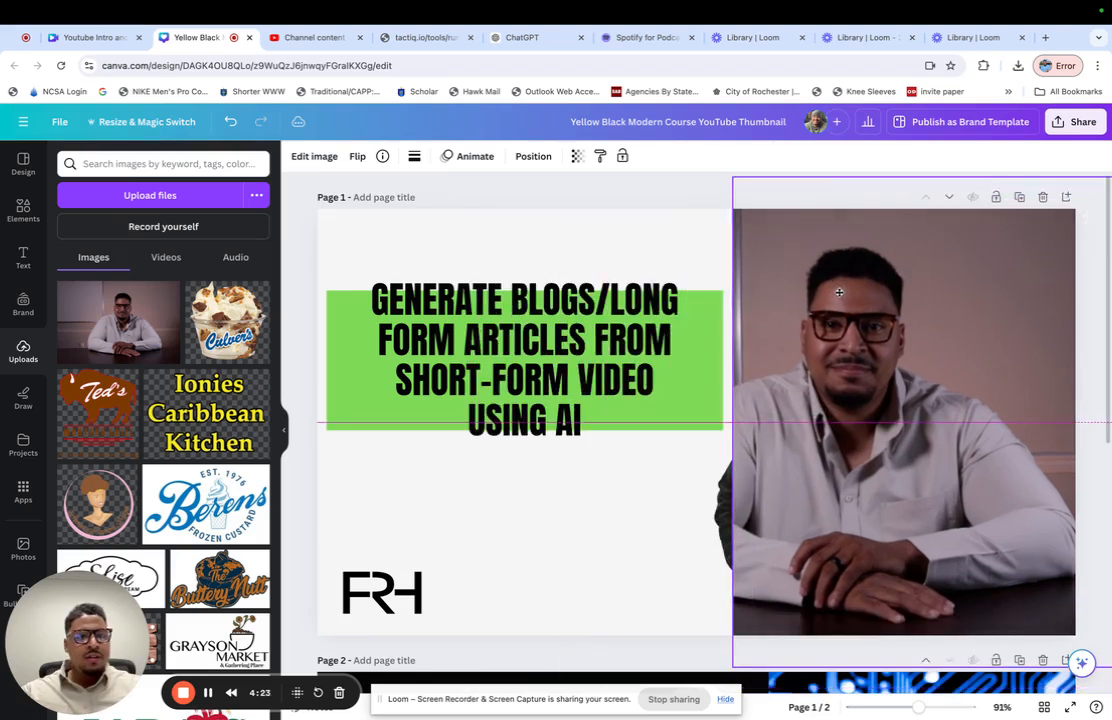
double_click(855, 294)
left_click_drag(855, 294, 921, 330)
left_click(378, 237)
double_click(865, 330)
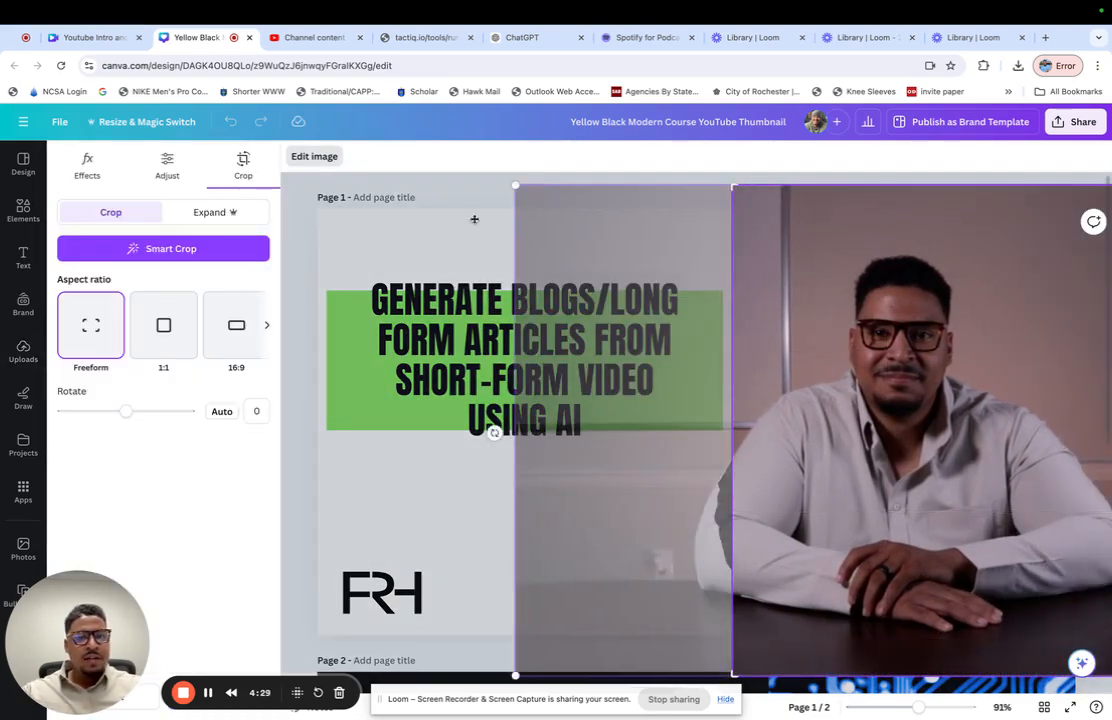
left_click(421, 223)
- Delete the old portrait of the man in the cap behind the new photo
left_click(663, 239)
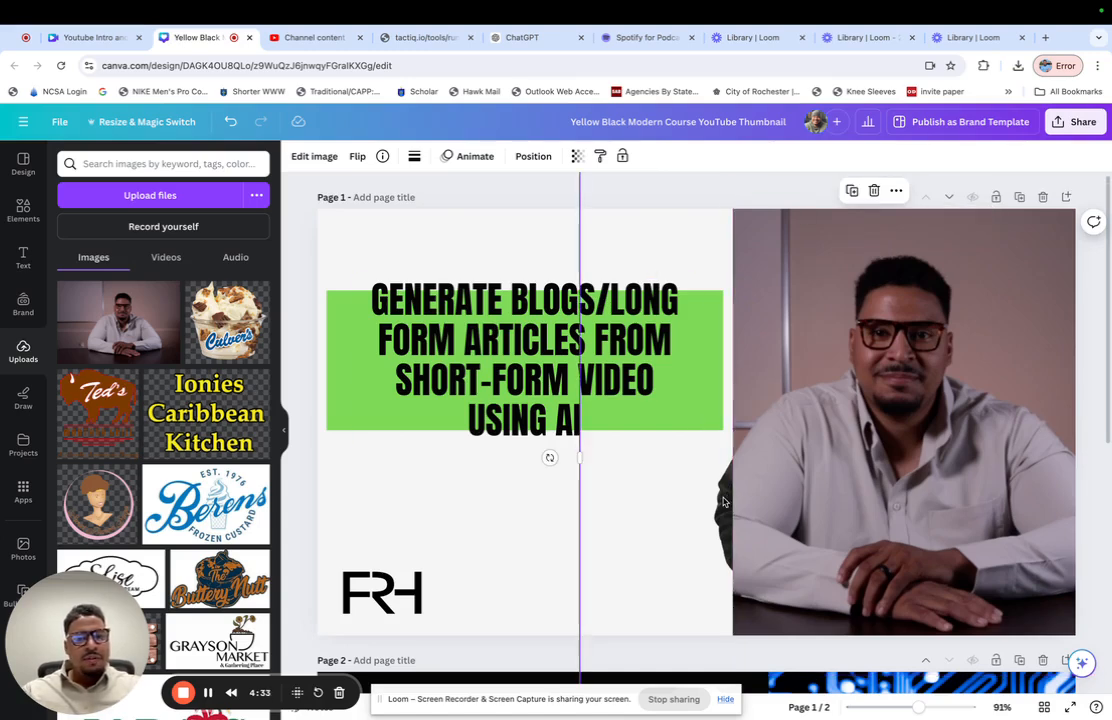
key("Delete")
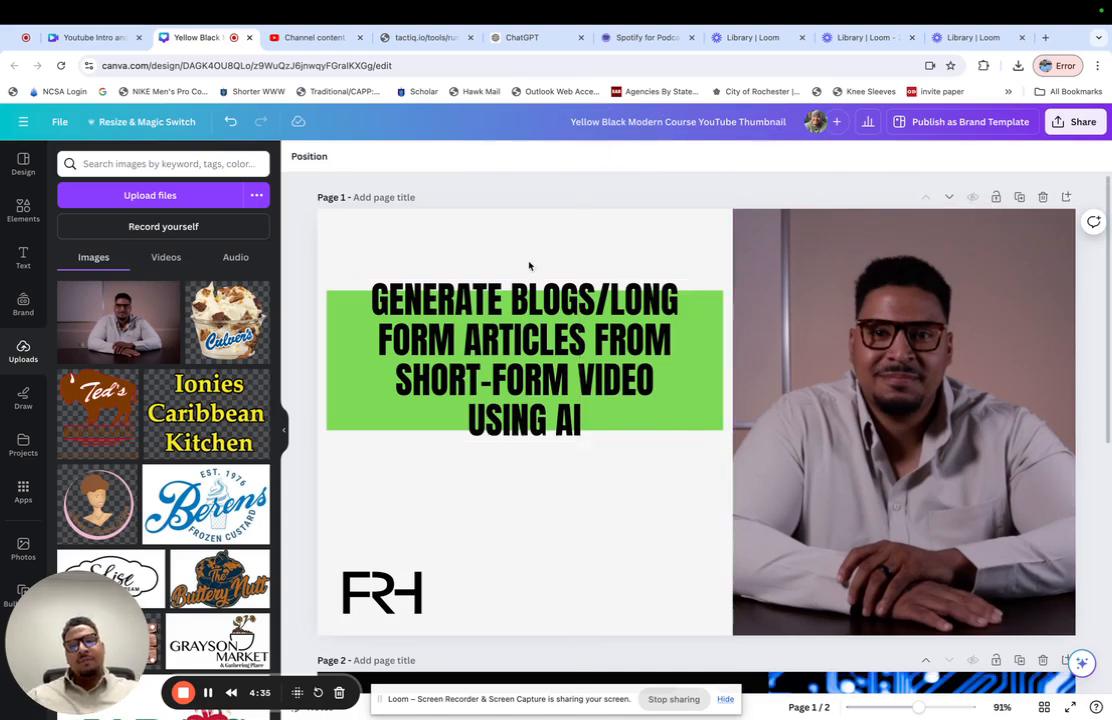
- Select the headline text together with its green box and move both down to about the page's vertical middle
left_click_drag(586, 243, 360, 472)
left_click_drag(343, 405, 338, 448)
left_click(320, 250)
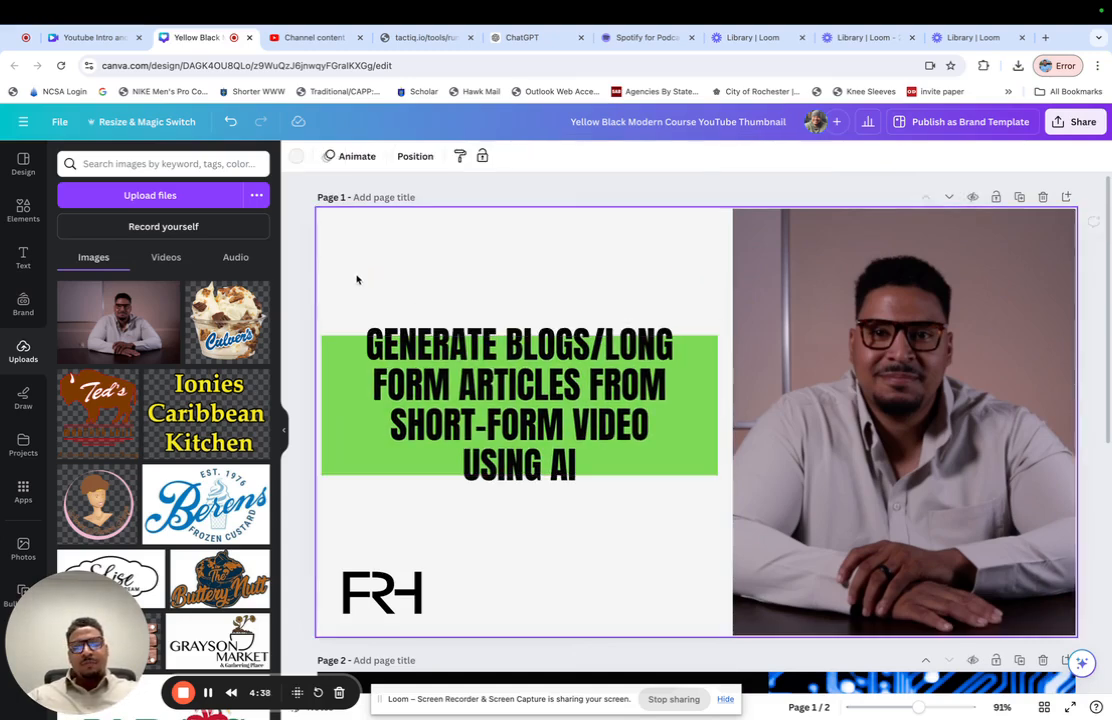
- Extend the green headline box to the page's left edge and deselect it
left_click(331, 408)
left_click_drag(320, 403, 315, 403)
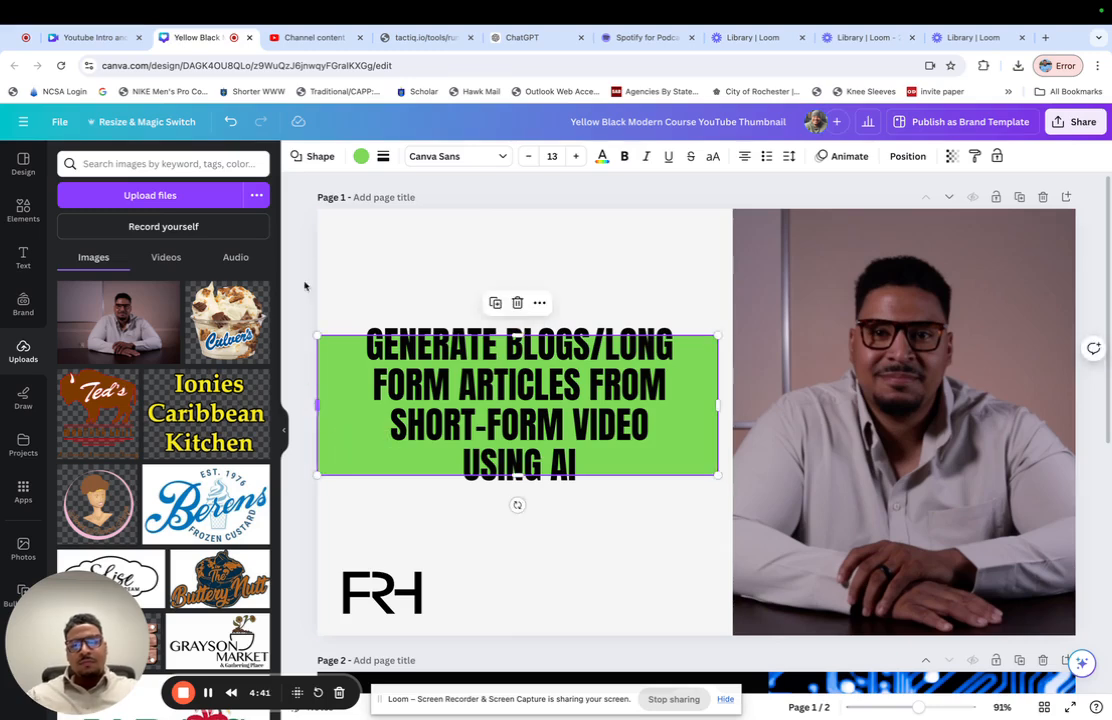
left_click(298, 259)
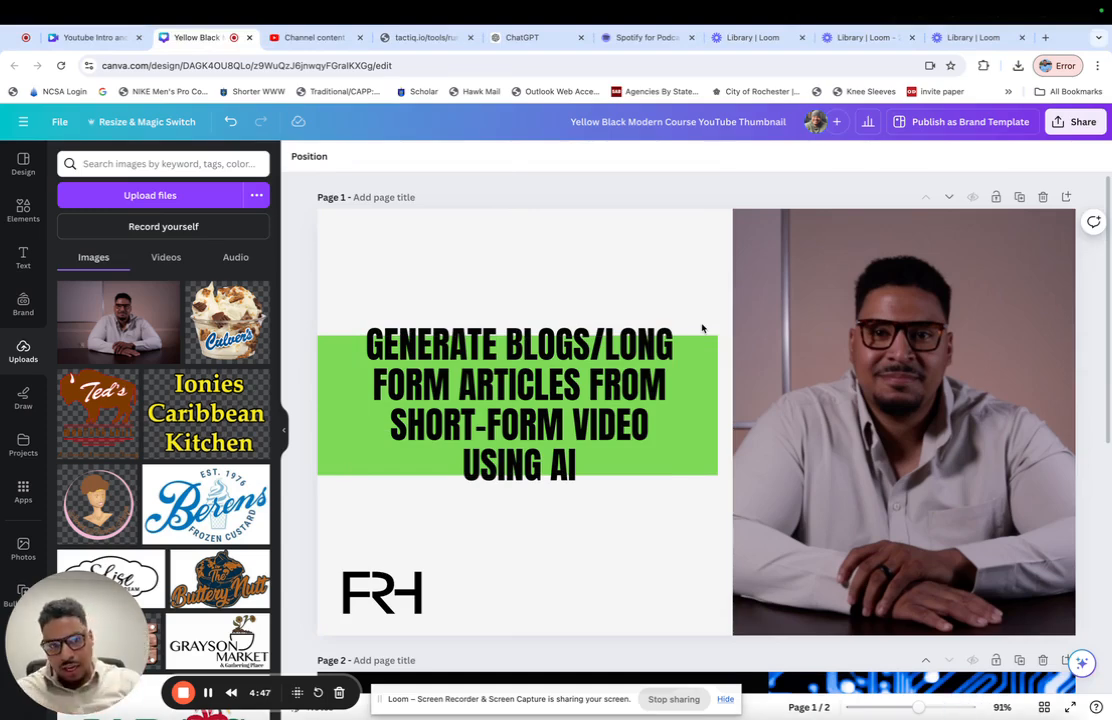
- Search the uploaded images for "frh" and replace the black FRH logo below the headline with the white version
left_click(524, 404)
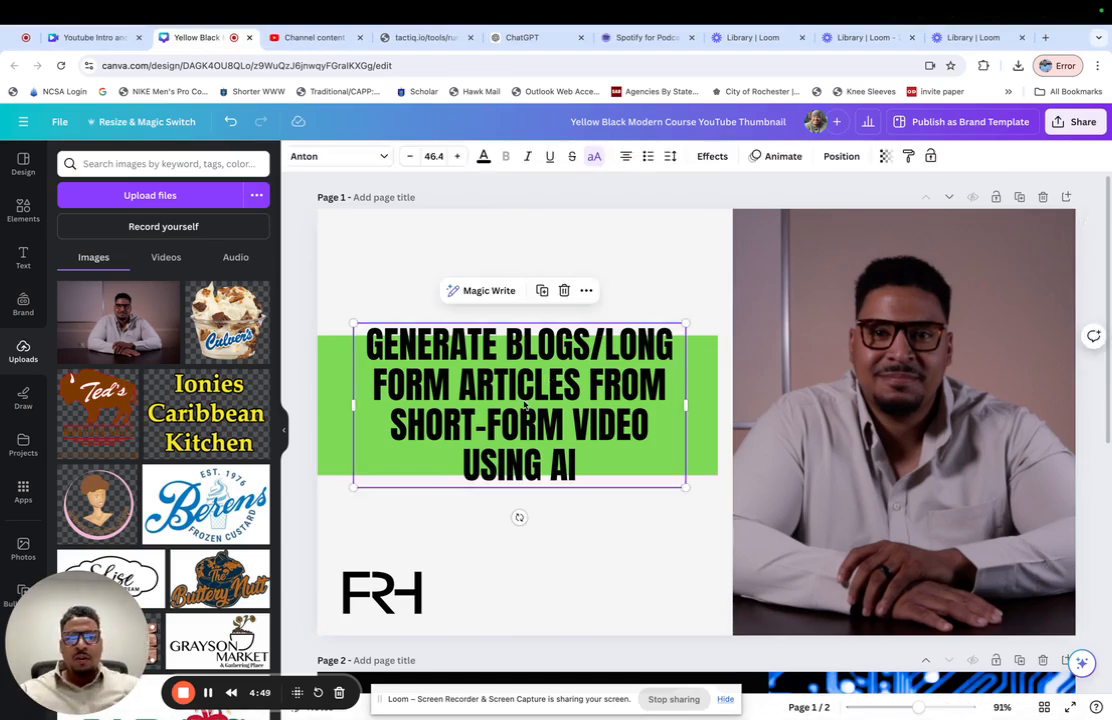
left_click(138, 160)
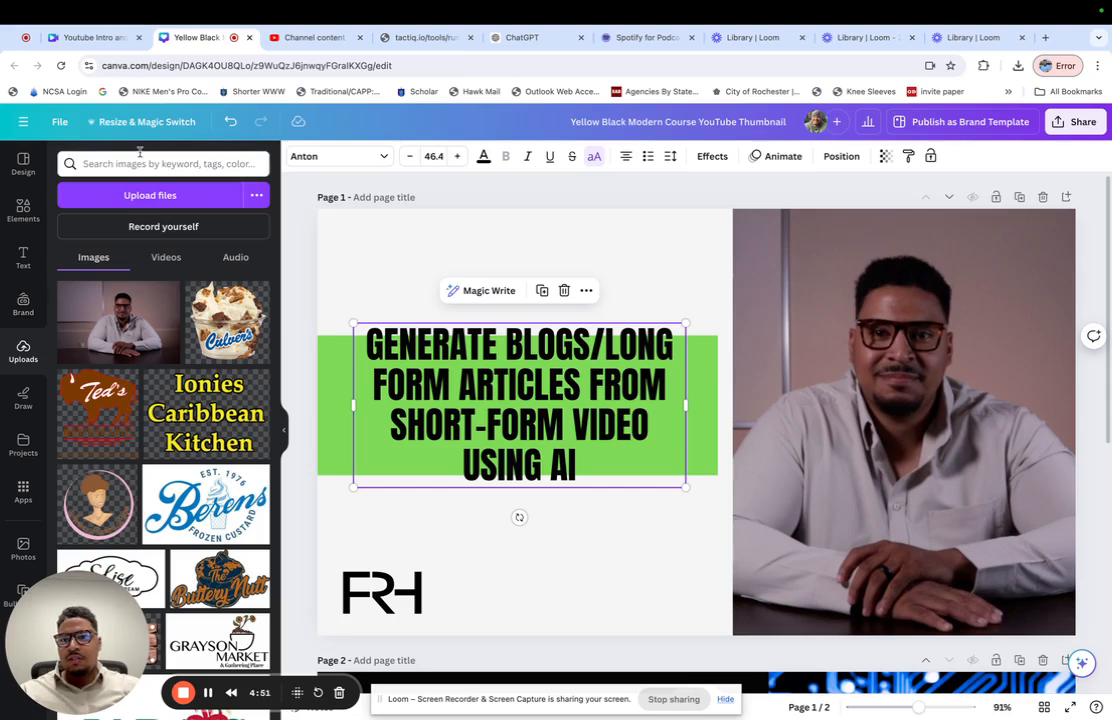
type("frh")
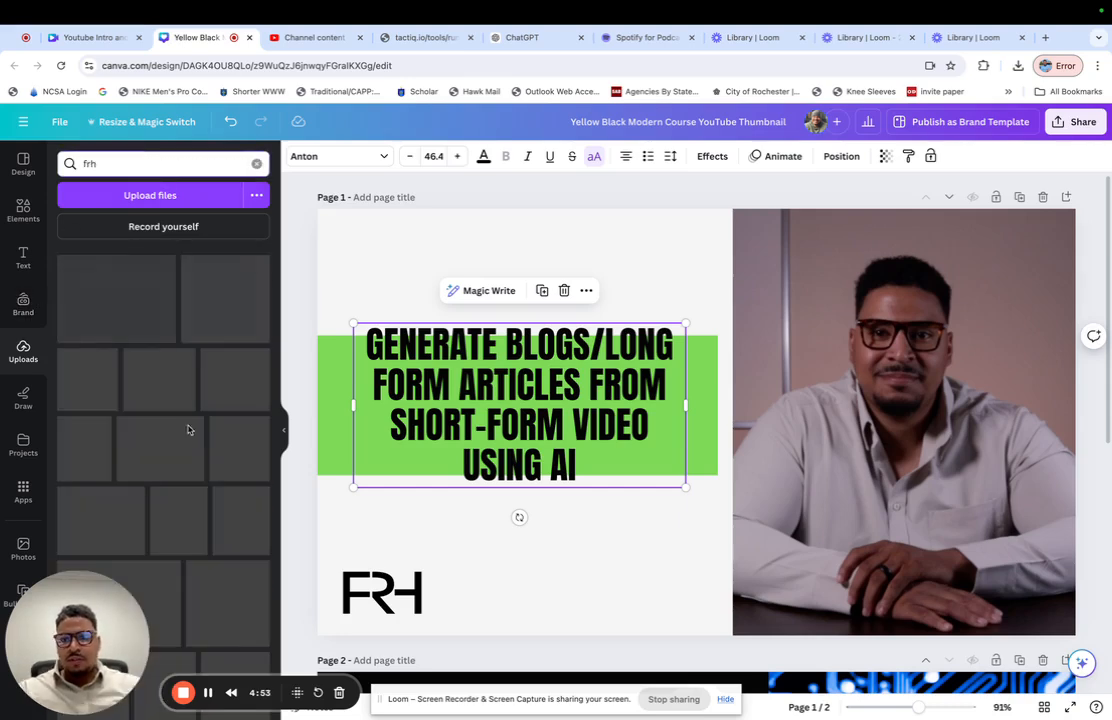
left_click_drag(213, 425, 377, 601)
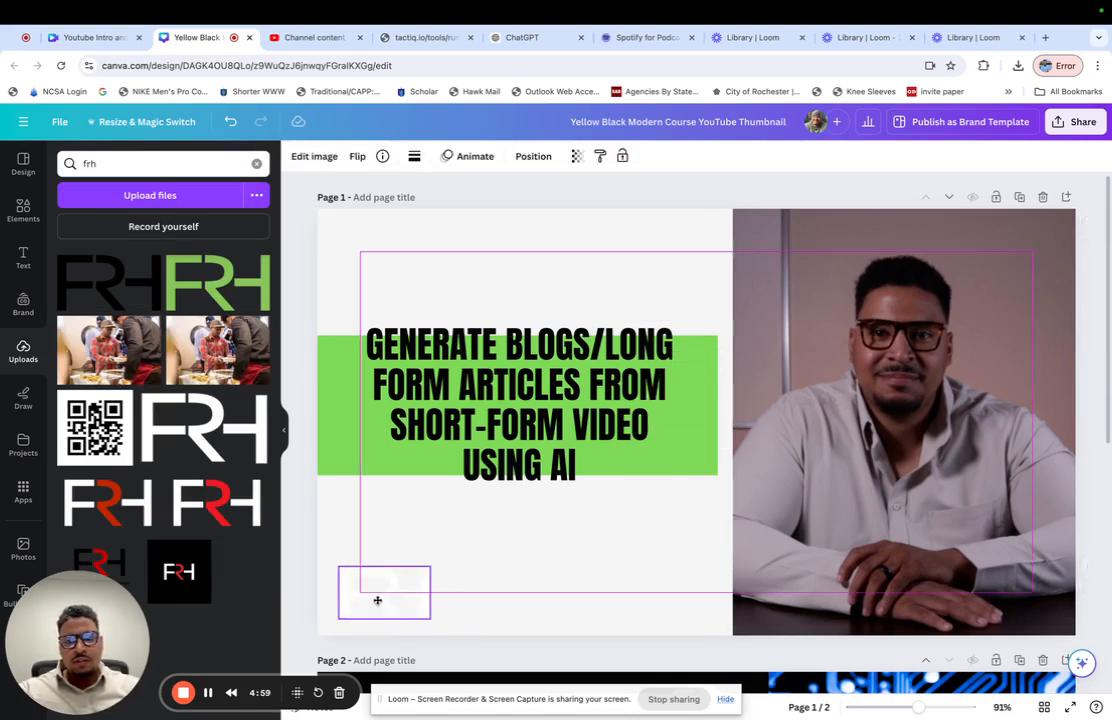
- Set the background of page 1 to black from the document colors
left_click(347, 492)
left_click(297, 158)
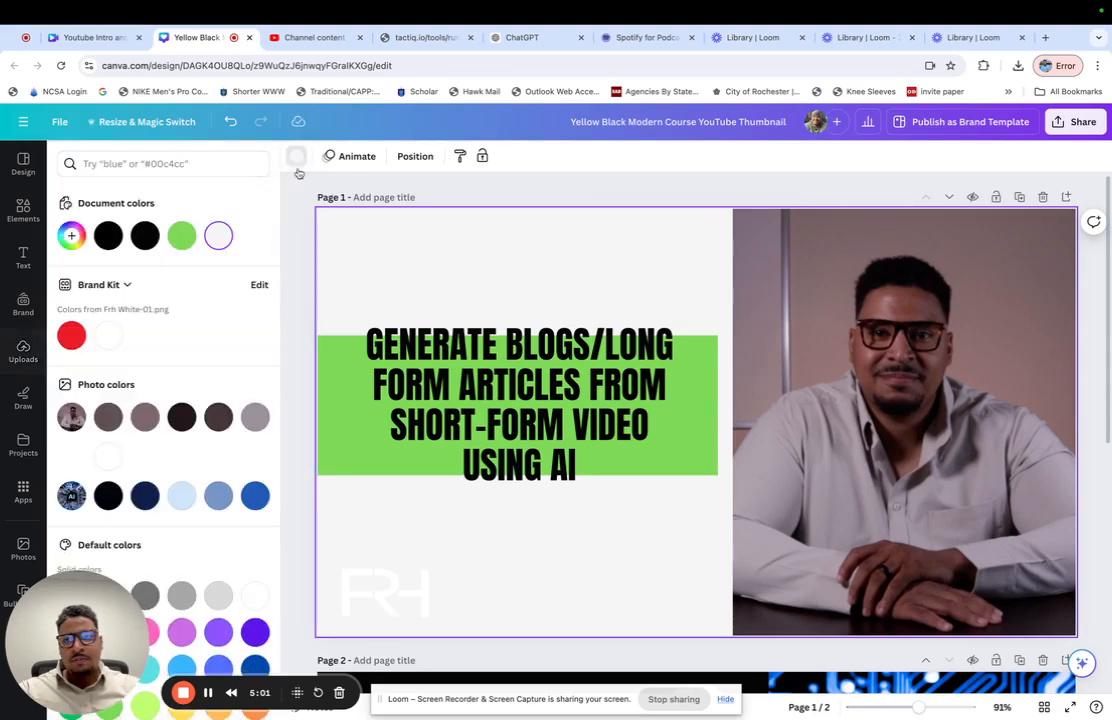
left_click(108, 235)
- Recolor the headline text white (#ffffff) from the brand kit colors
left_click(532, 412)
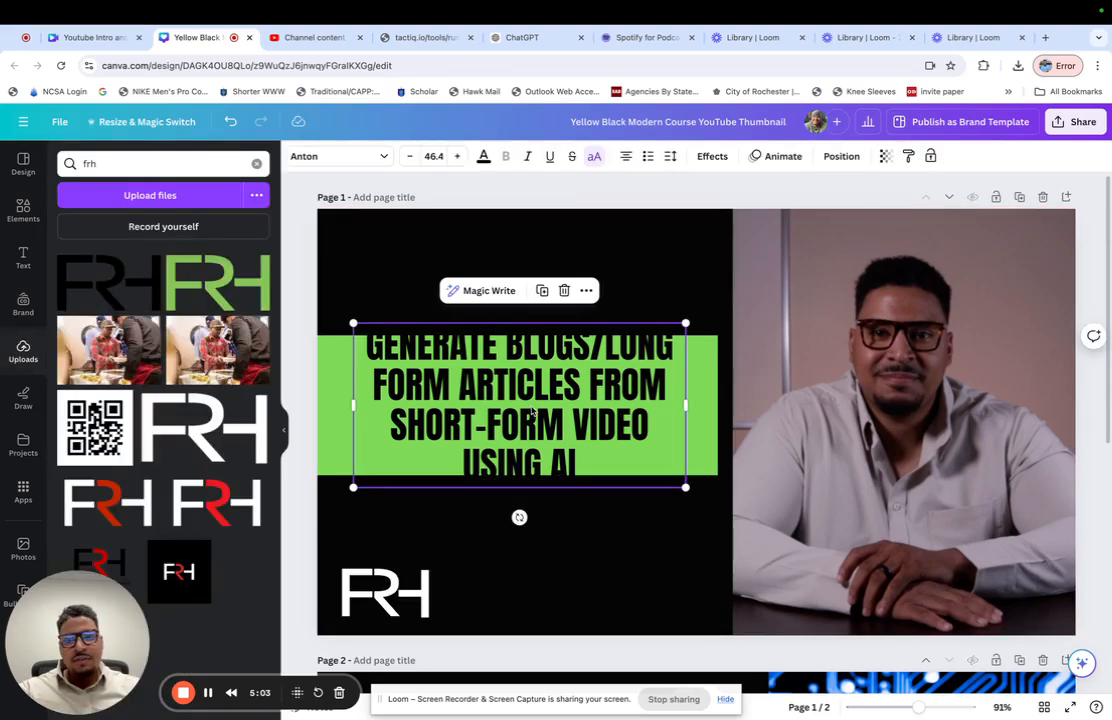
left_click(483, 156)
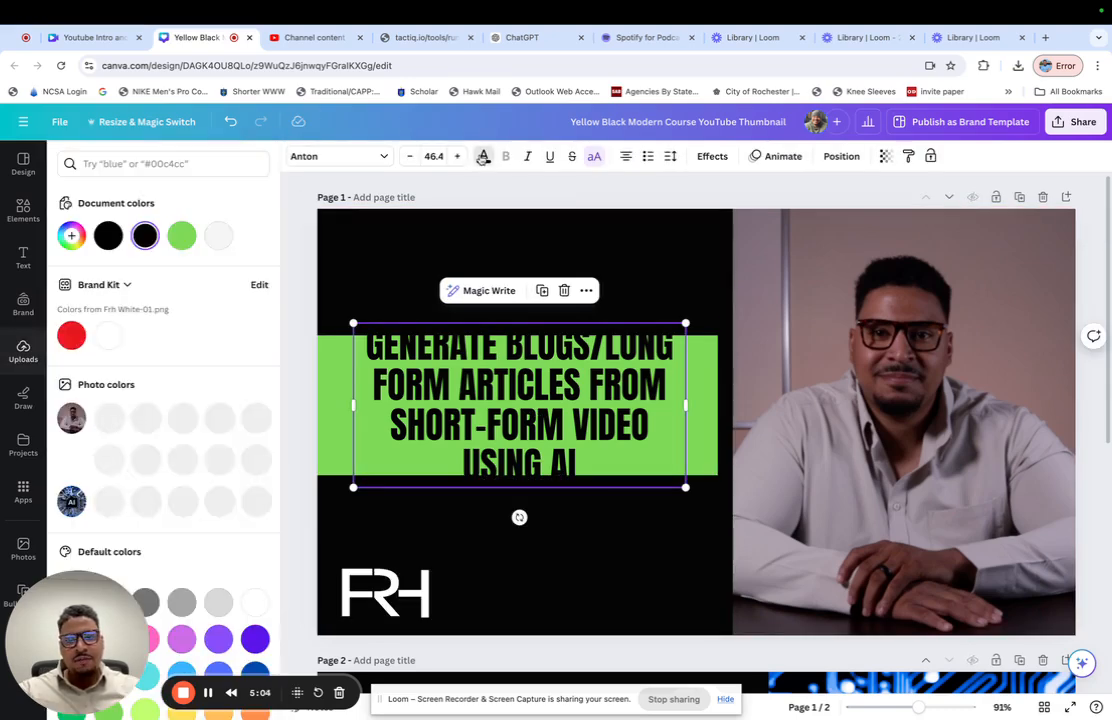
left_click(108, 335)
left_click(402, 272)
- Shrink the headline text to size 38.1 and widen its text box so the headline fits inside the green box
left_click(642, 387)
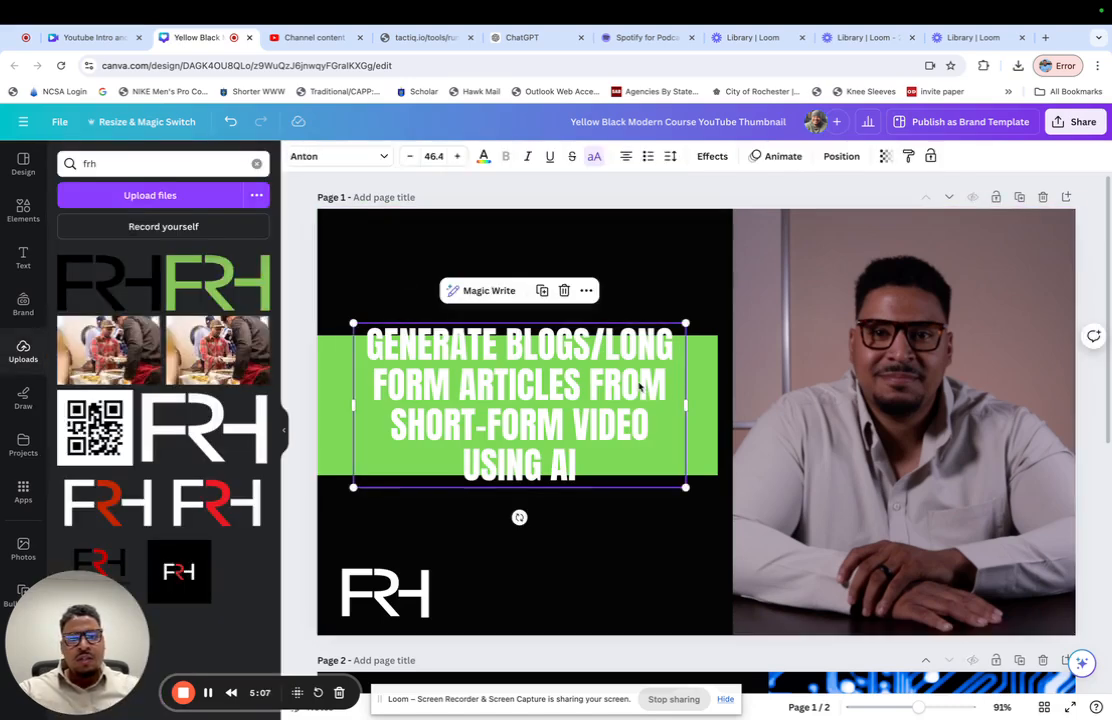
left_click_drag(685, 320, 621, 342)
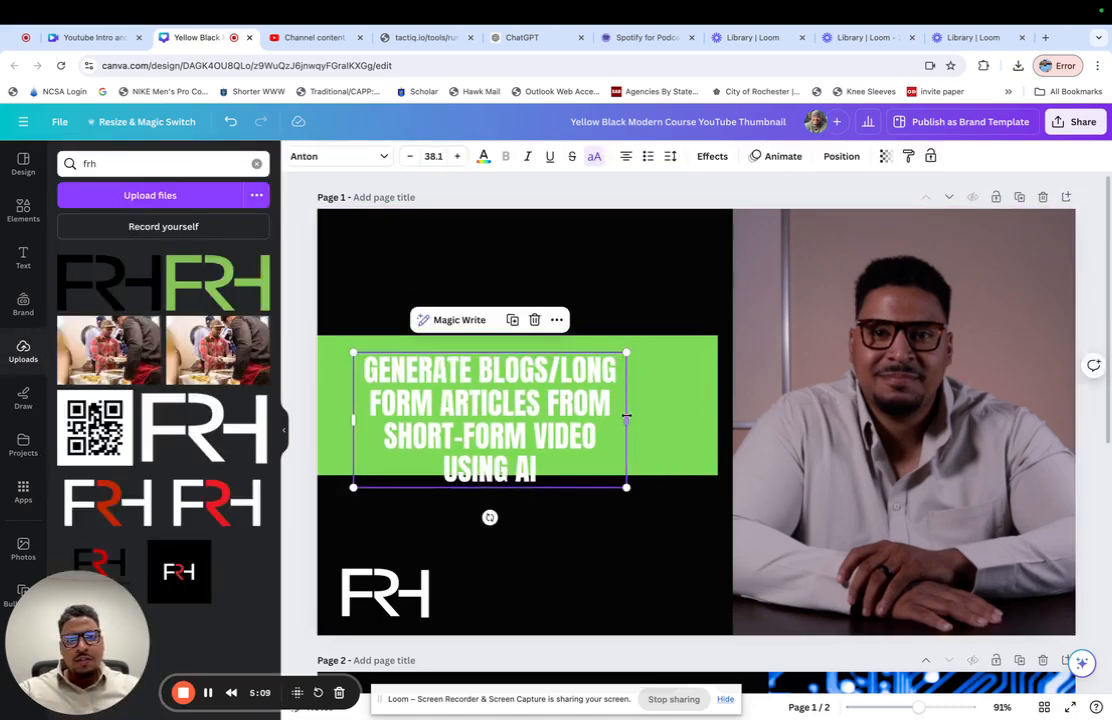
left_click_drag(625, 412, 712, 410)
left_click(592, 325)
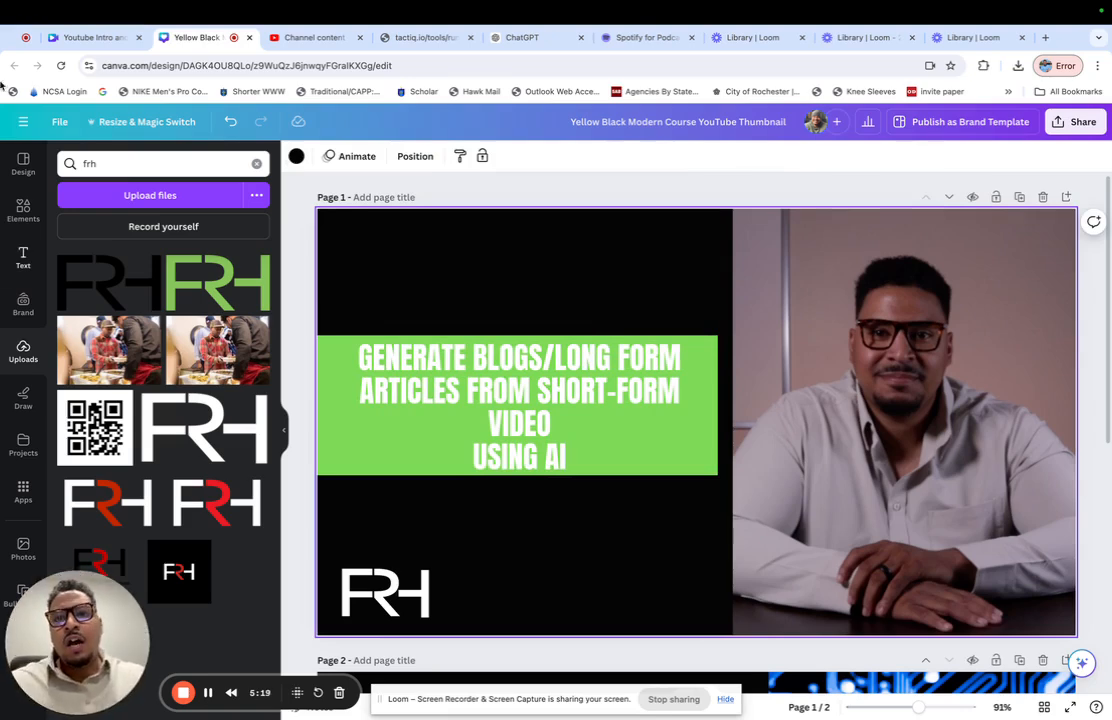
- Switch to YouTube Studio, mark the Internal Media upload as not made for kids and continue to the video elements
left_click(305, 37)
scroll(345, 630, "down", 3)
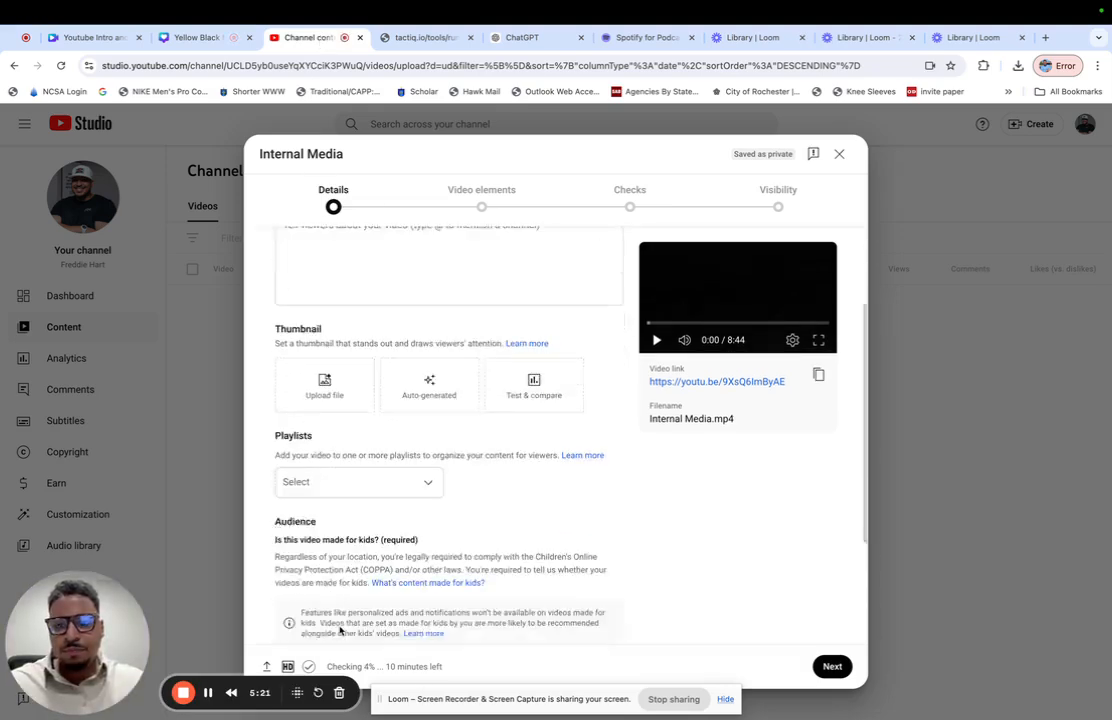
scroll(345, 630, "up", 3)
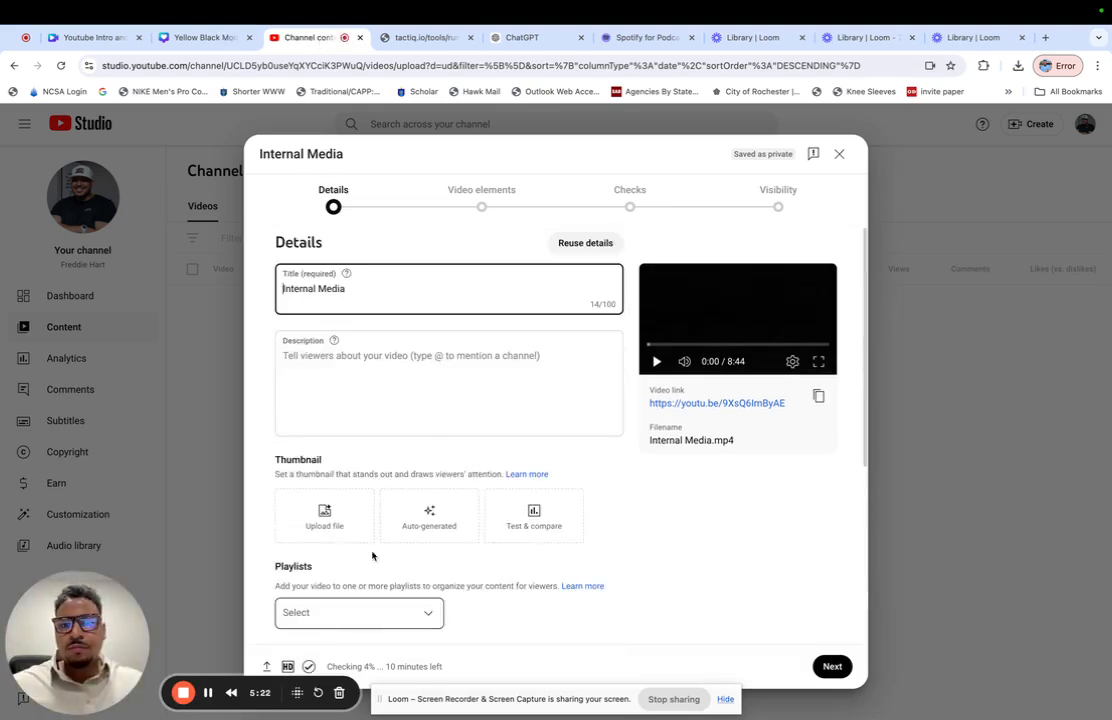
left_click(832, 666)
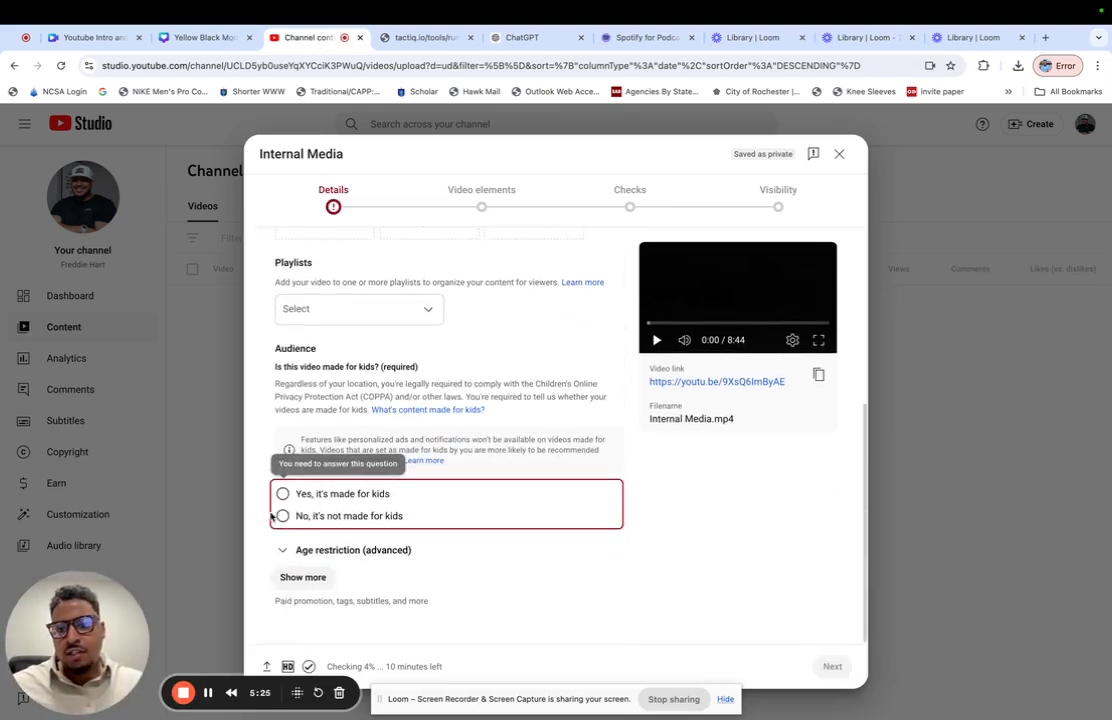
left_click(282, 516)
left_click(834, 666)
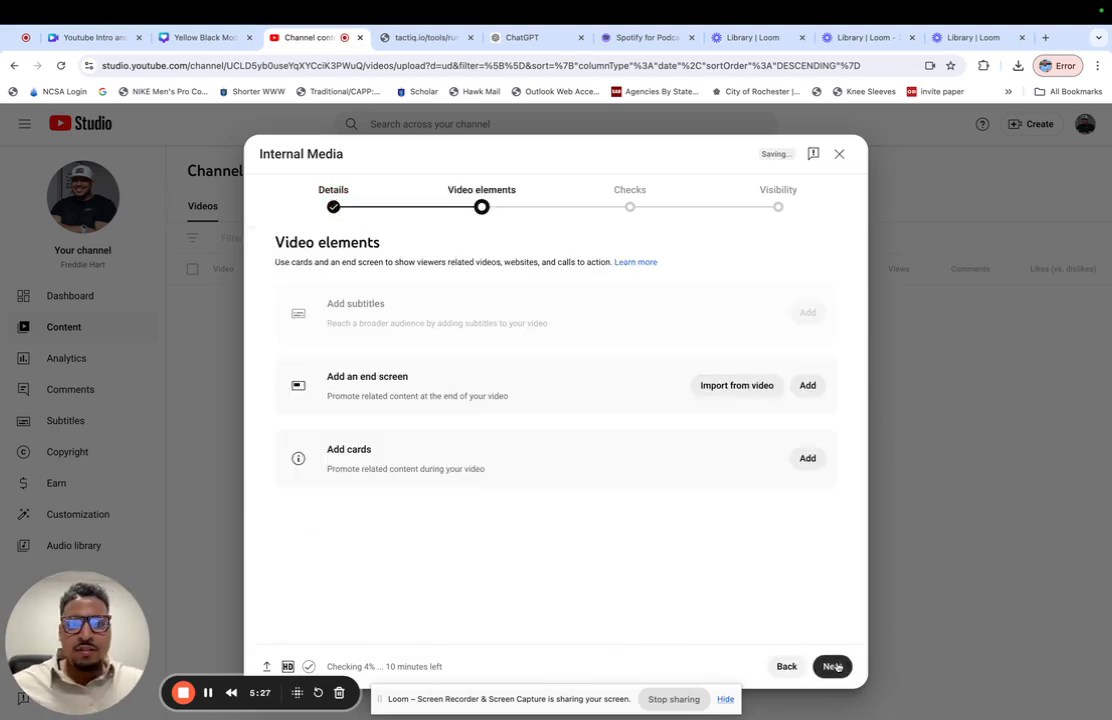
- Skip the video elements and checks stages and publish the video with Public visibility
left_click(834, 666)
left_click(834, 666)
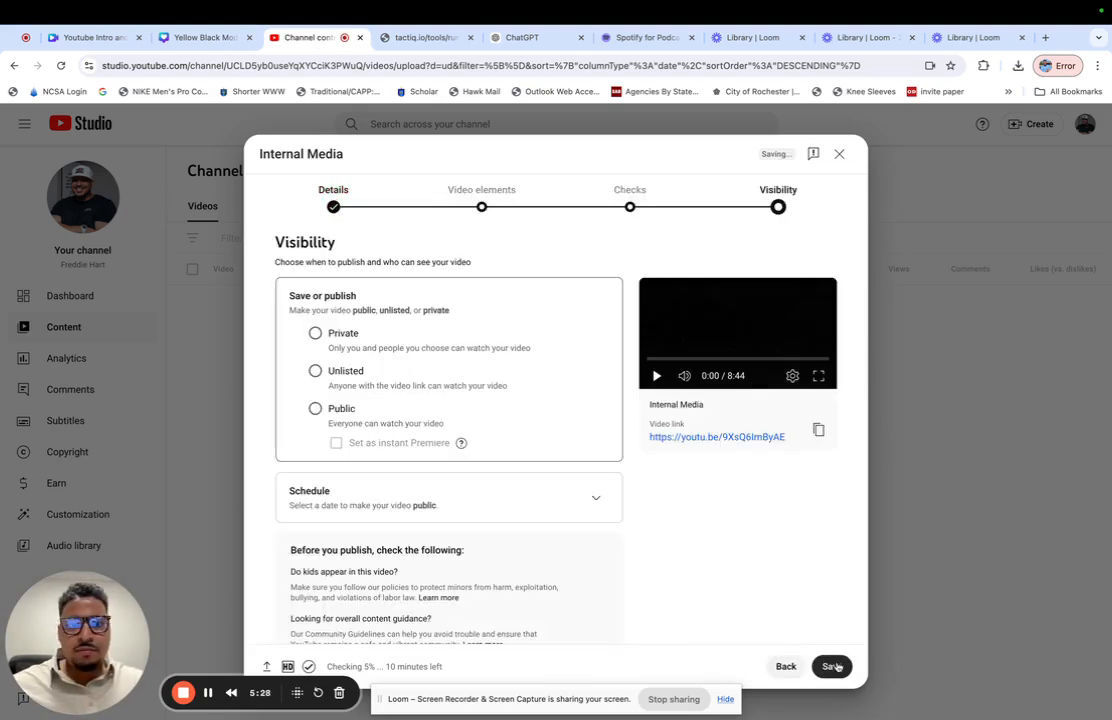
left_click(314, 410)
left_click(828, 666)
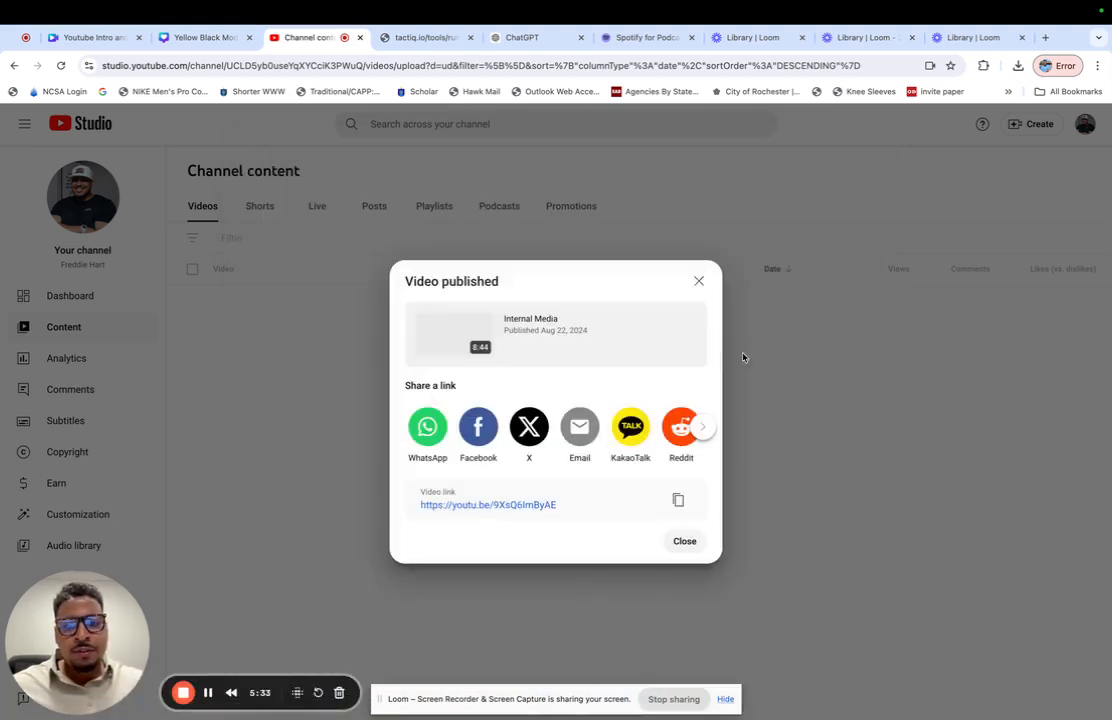
- Copy the published video's link and try to get its transcript from Tactiq's YouTube Transcript Generator, closing the old Tactiq page
left_click(679, 501)
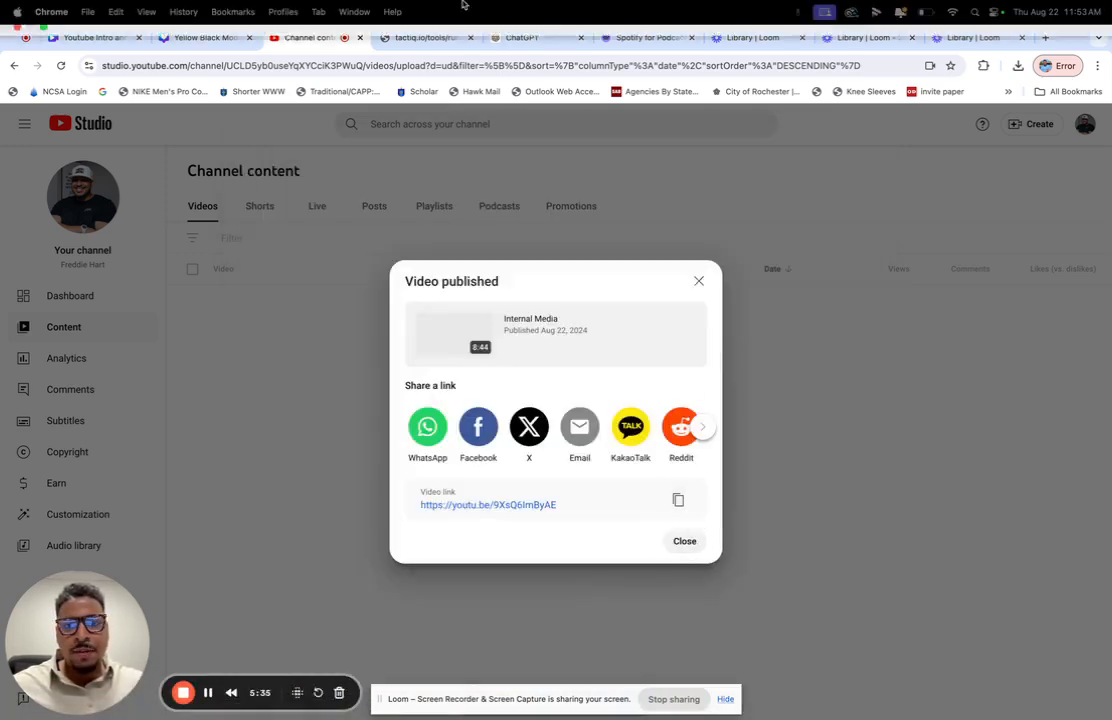
left_click(425, 41)
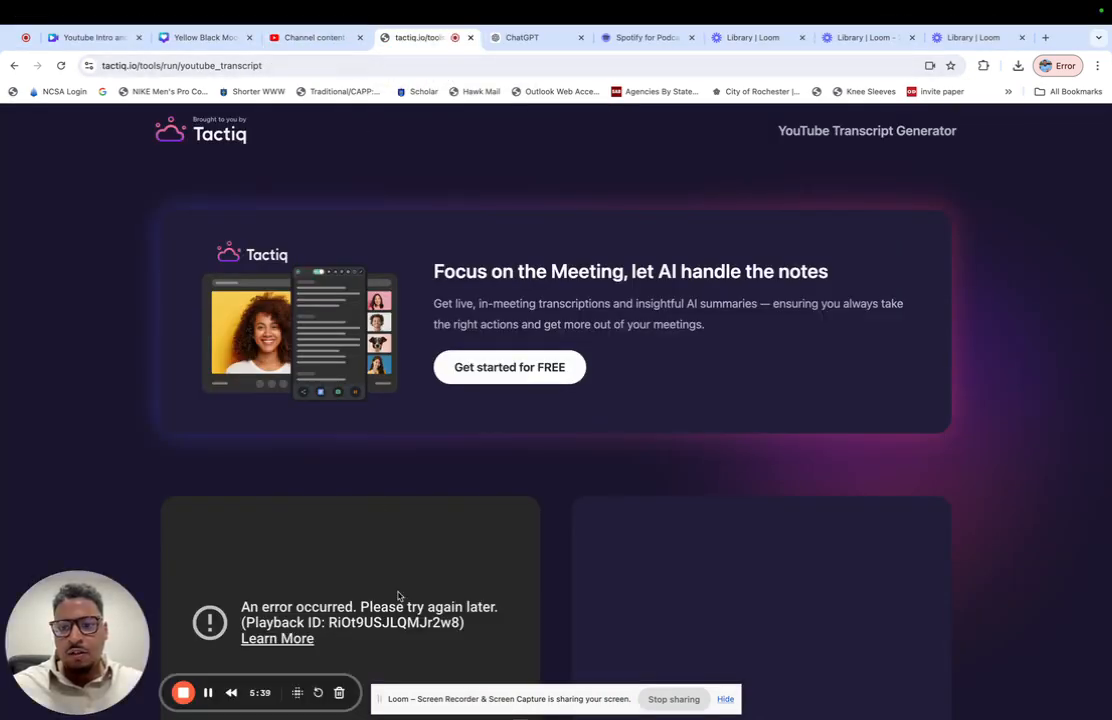
left_click(906, 138)
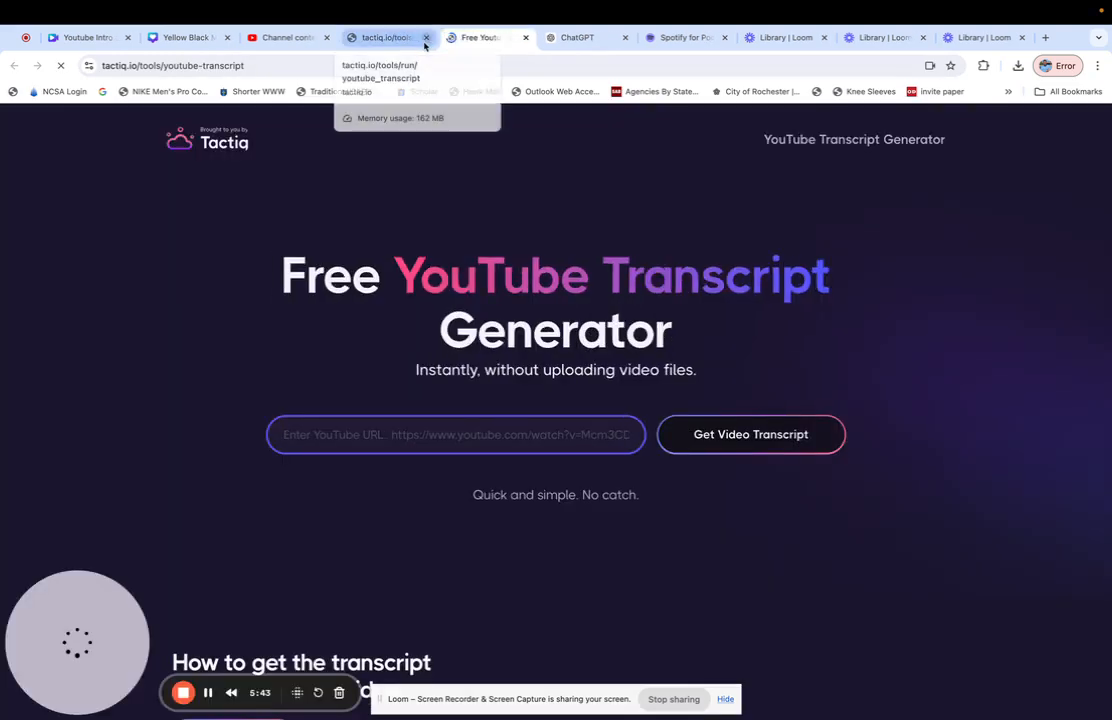
left_click(425, 37)
type("https://youtu.be/9XsQ6lmByAE")
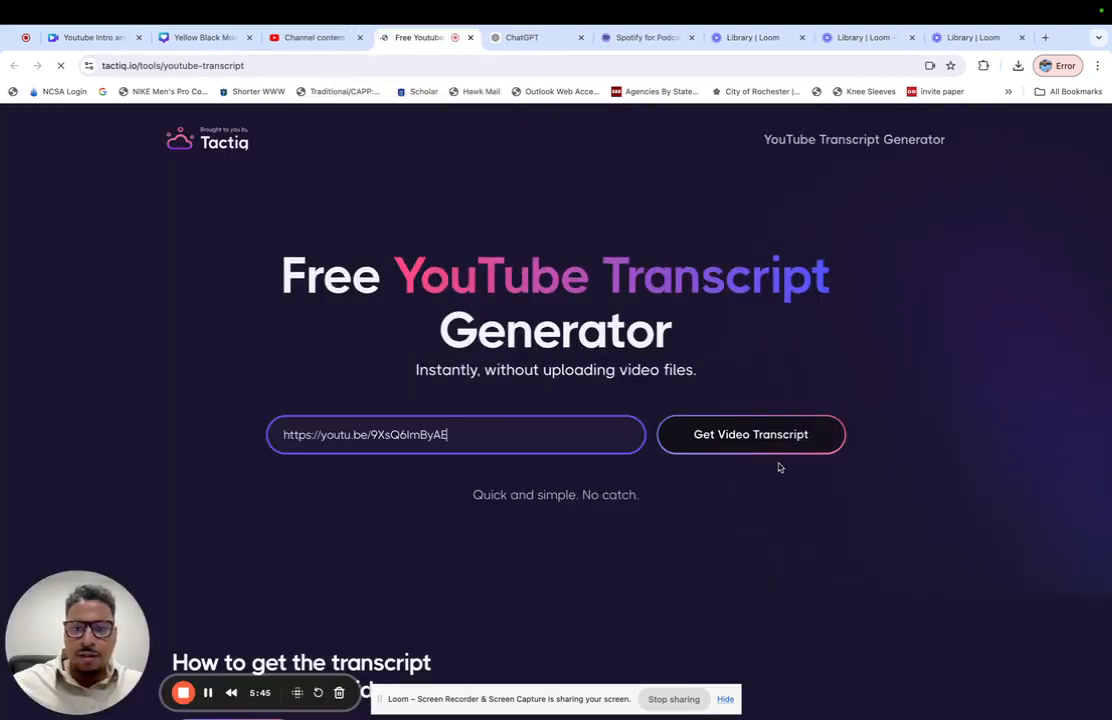
left_click(765, 446)
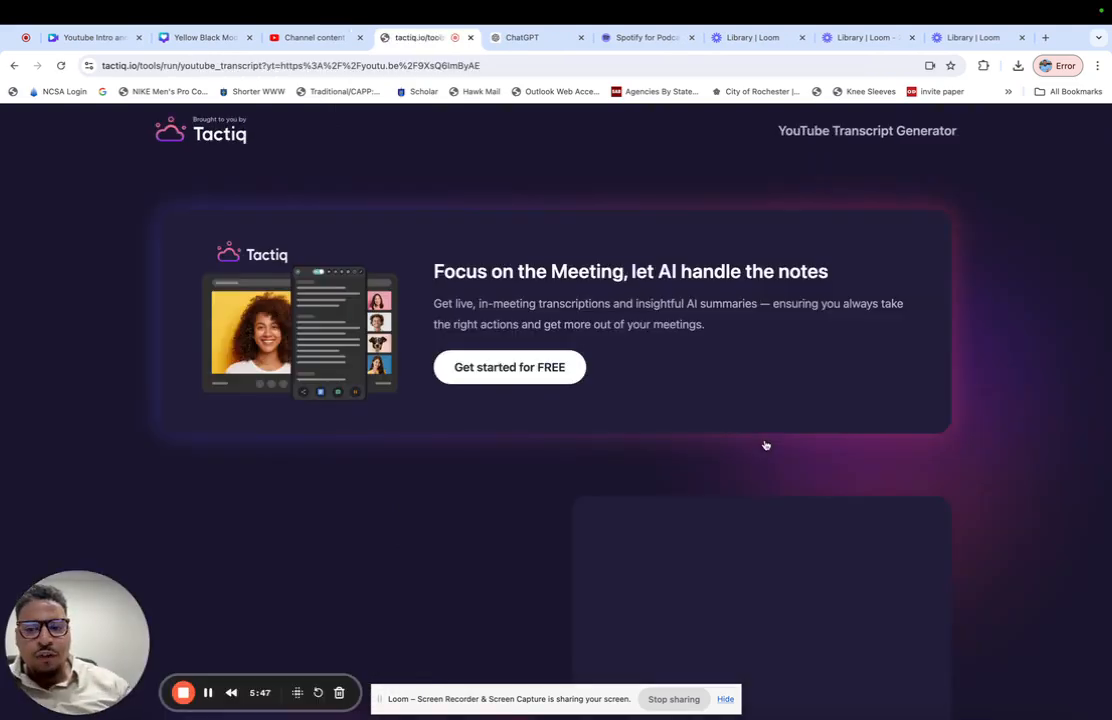
scroll(766, 445, "down", 3)
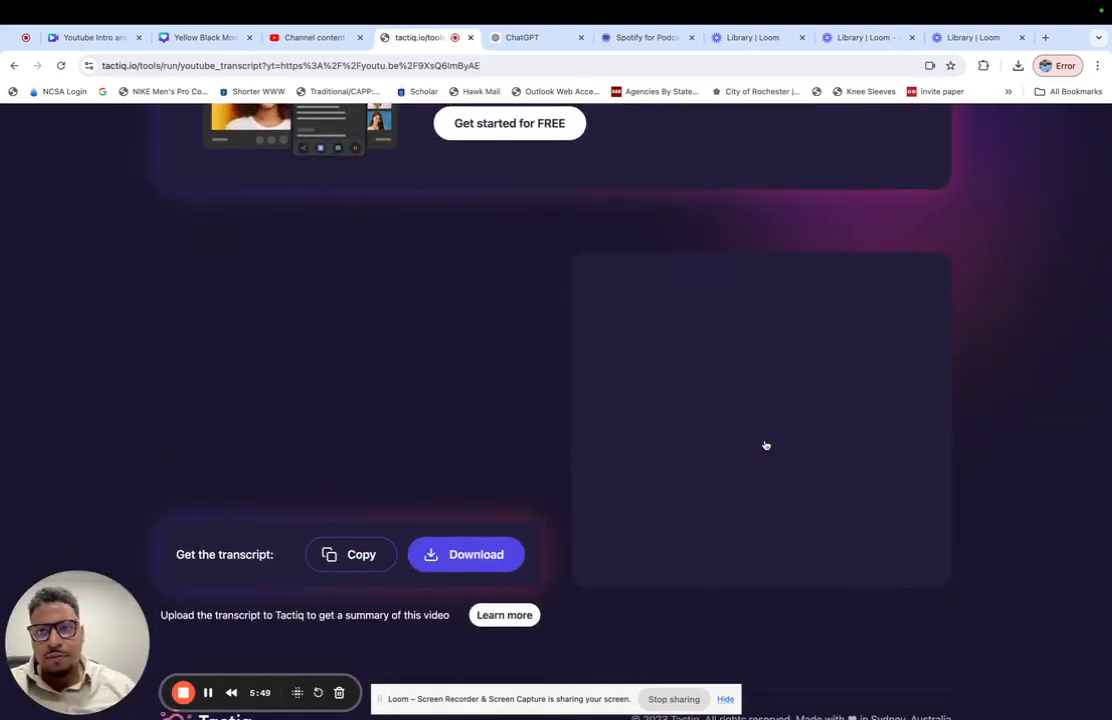
scroll(766, 445, "up", 1)
scroll(766, 445, "down", 1)
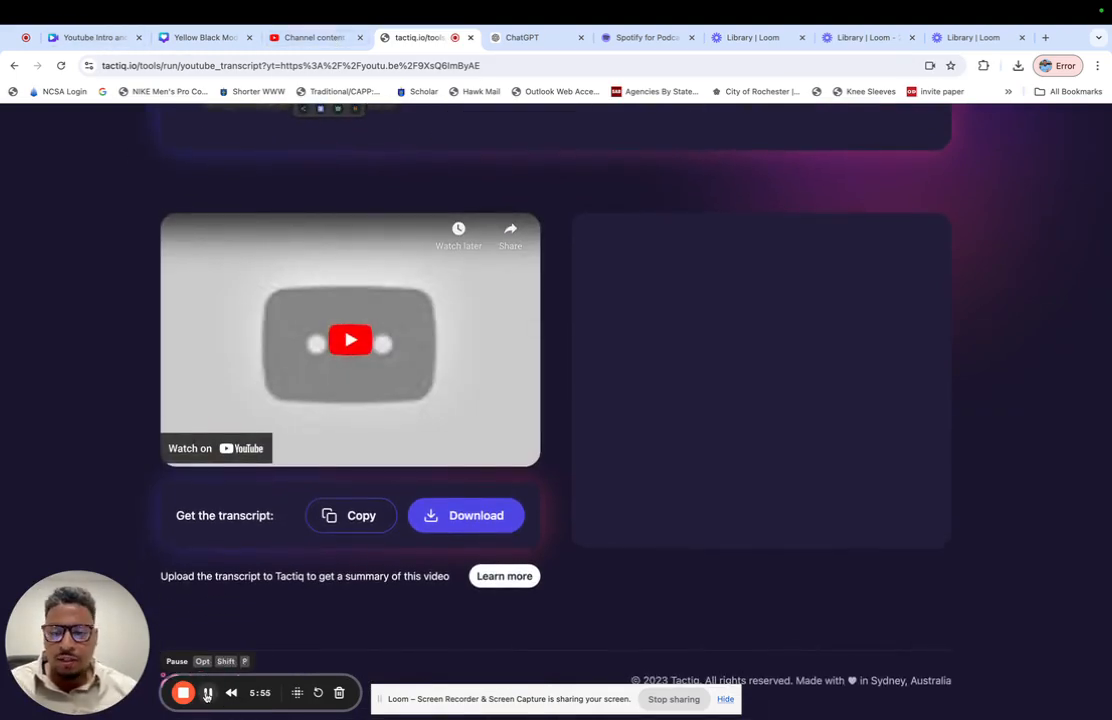
left_click(208, 696)
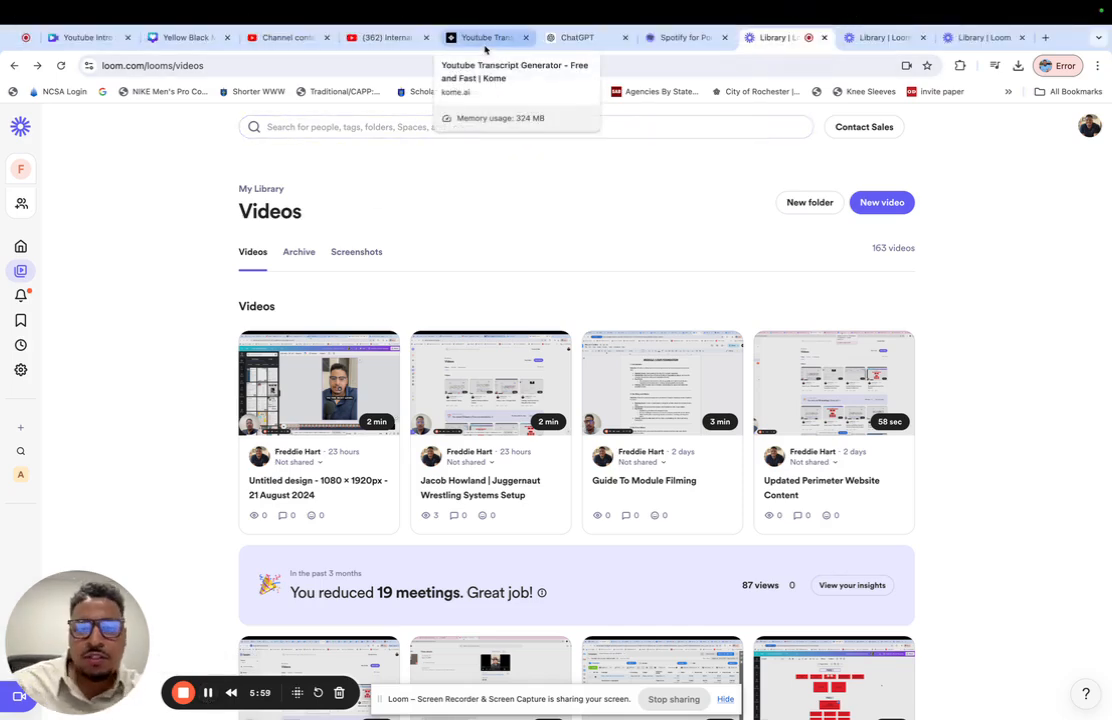
- Switch to Kome's YouTube Transcript Generator, look over the video's transcript and copy it to the clipboard
left_click(485, 40)
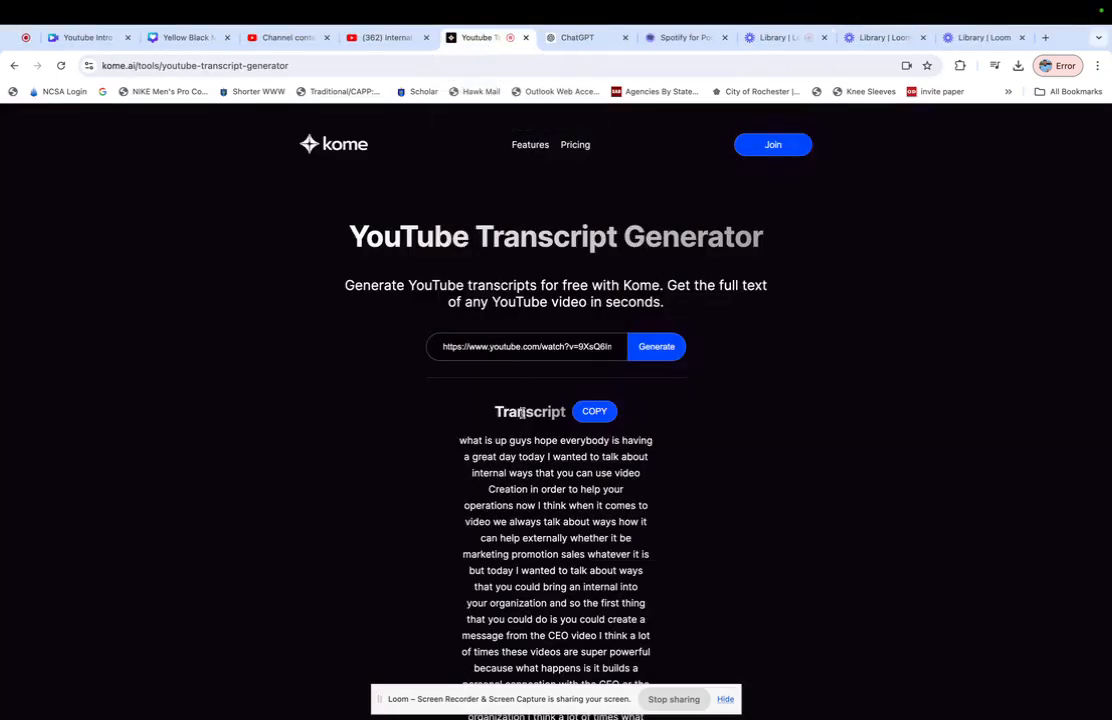
scroll(521, 401, "down", 1)
scroll(521, 401, "down", 1)
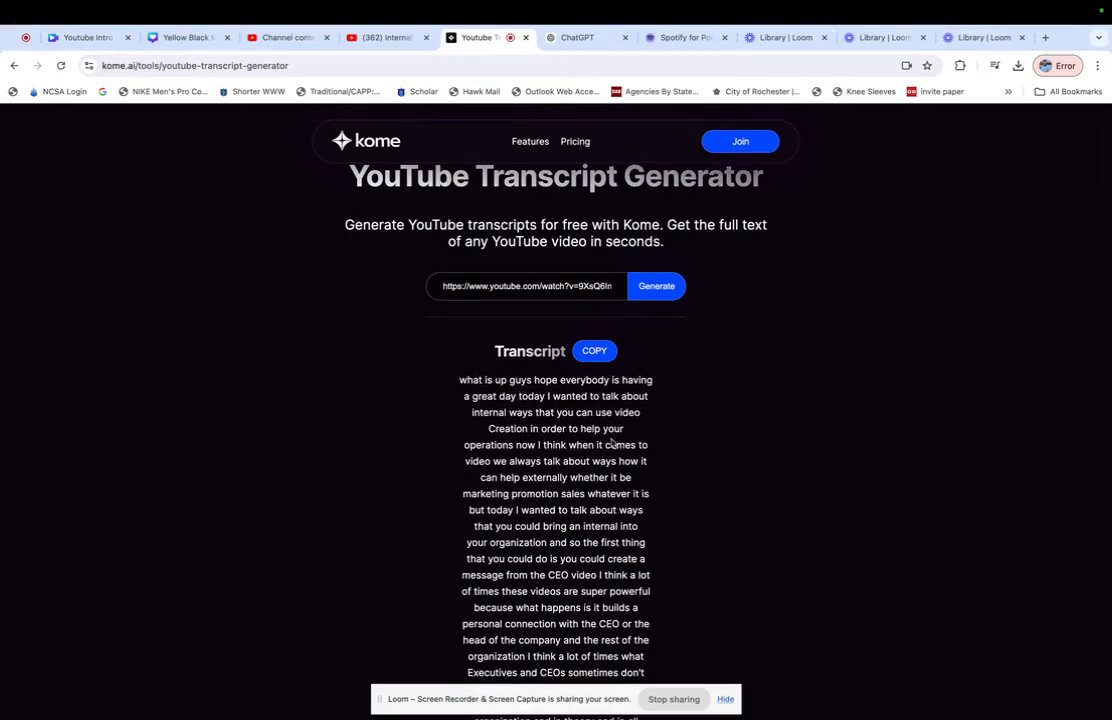
scroll(613, 374, "up", 2)
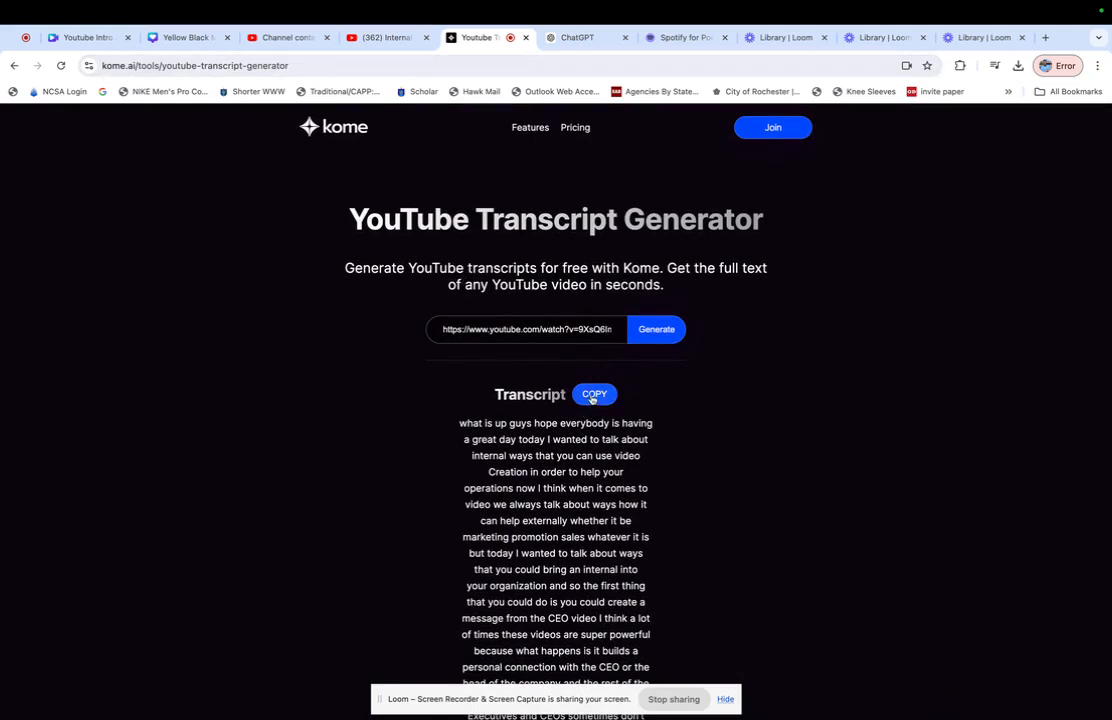
left_click(602, 399)
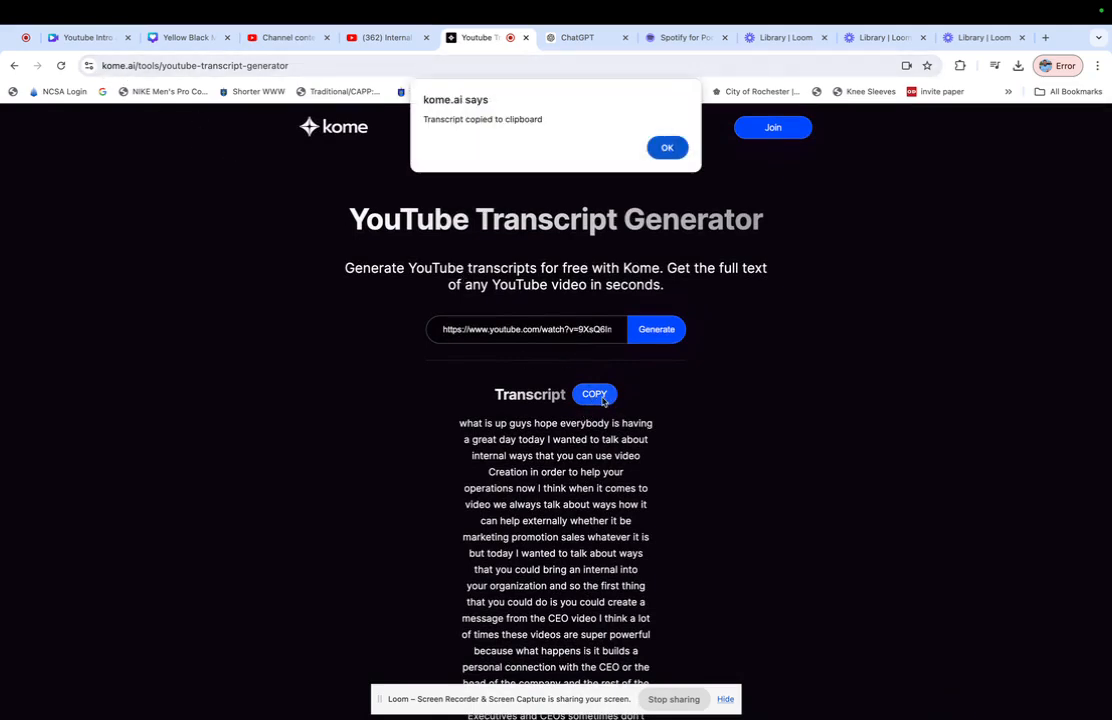
left_click(668, 148)
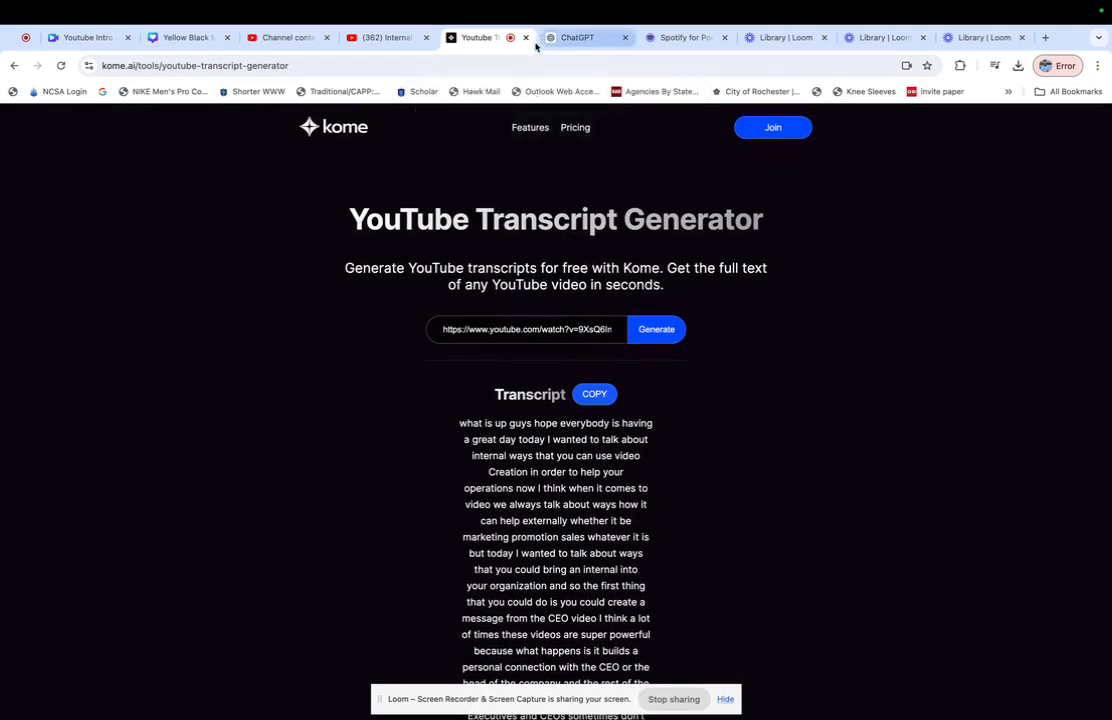
- Switch to ChatGPT, close the Kome transcript page and hide the chat history sidebar
left_click(550, 40)
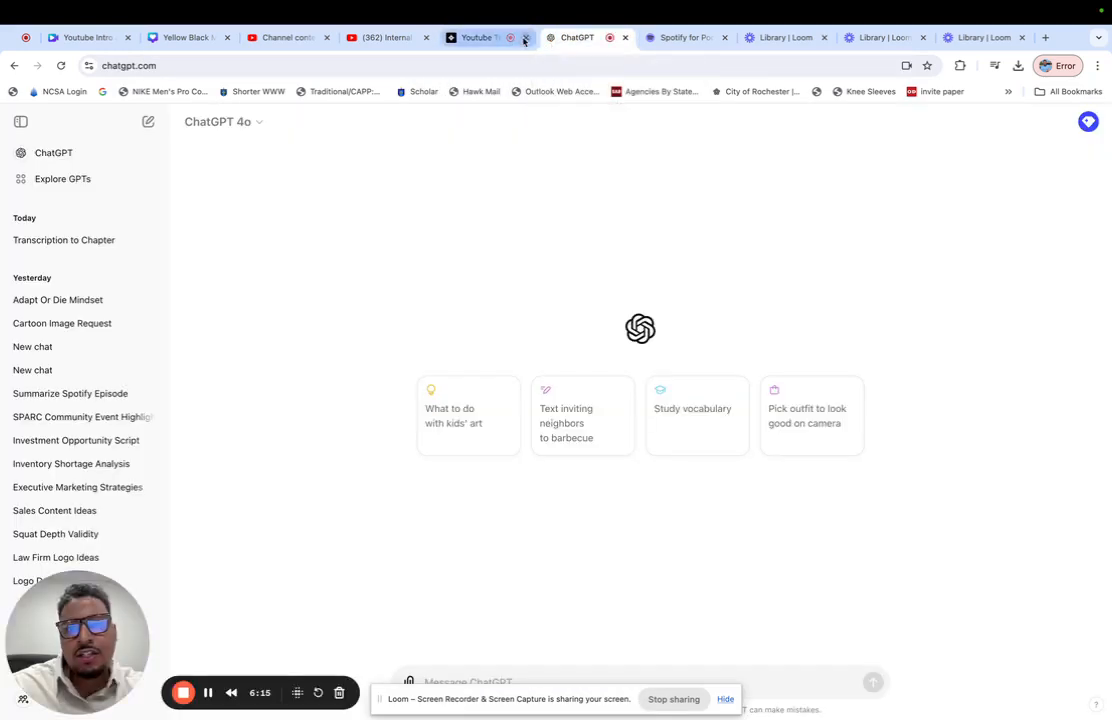
left_click(526, 38)
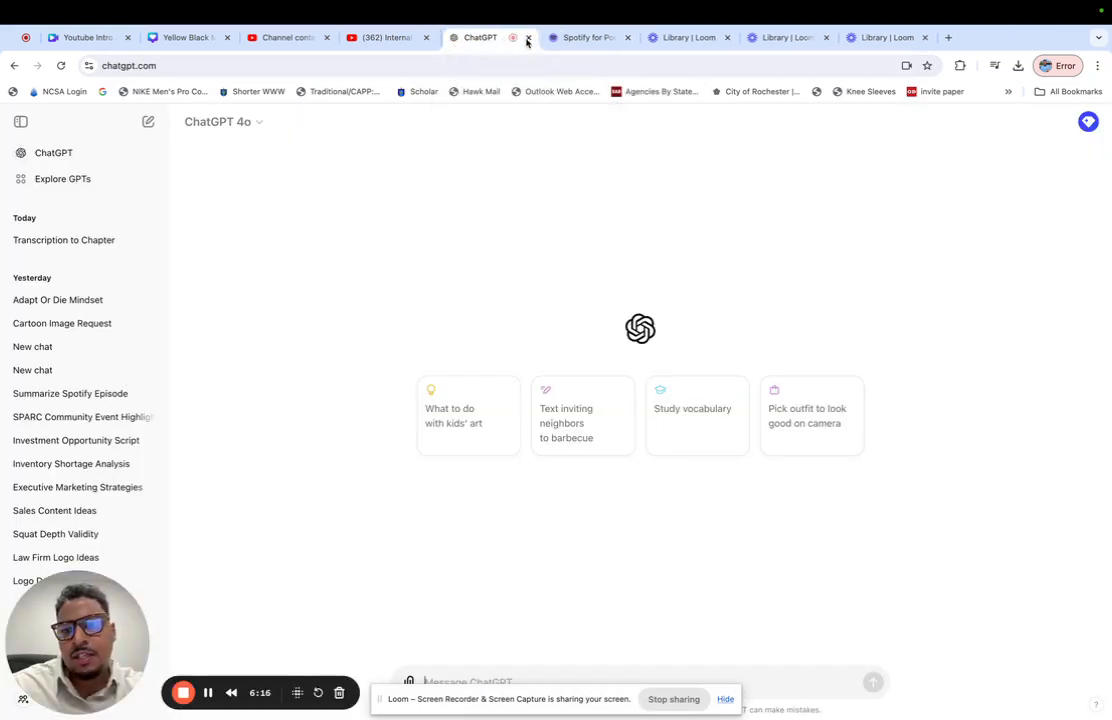
left_click(20, 121)
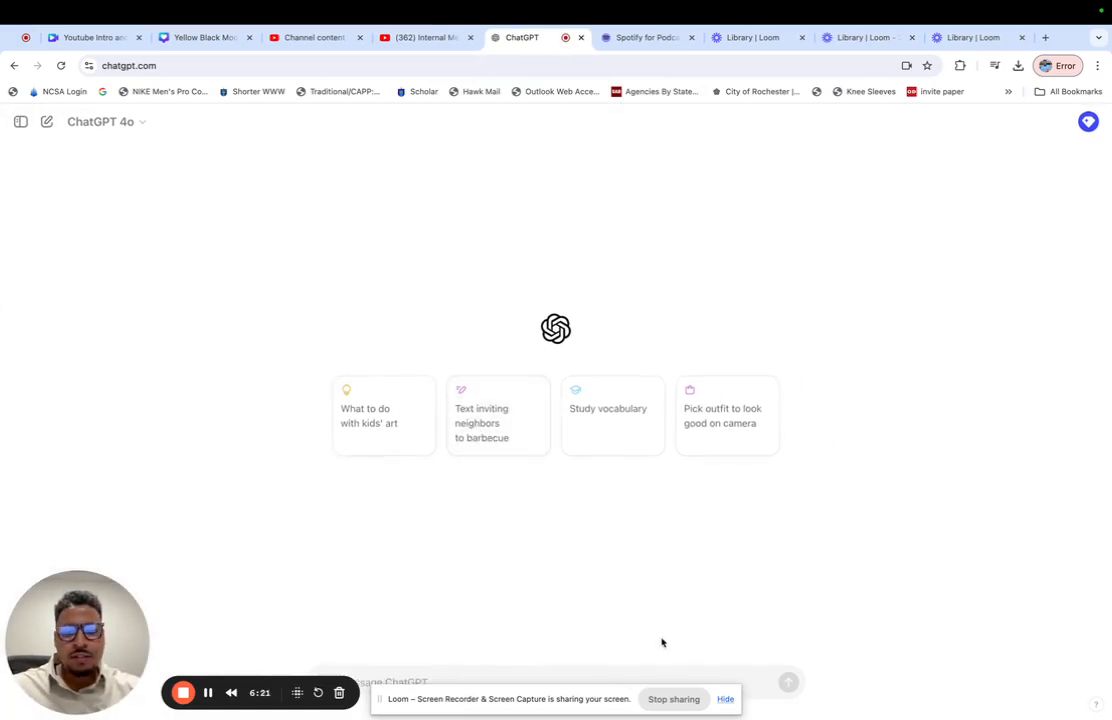
- Ask ChatGPT to analyze the voice's tone from the pasted transcription and describe it within the character limit of ChatGPT's custom instruction section
left_click_drag(96, 628, 96, 511)
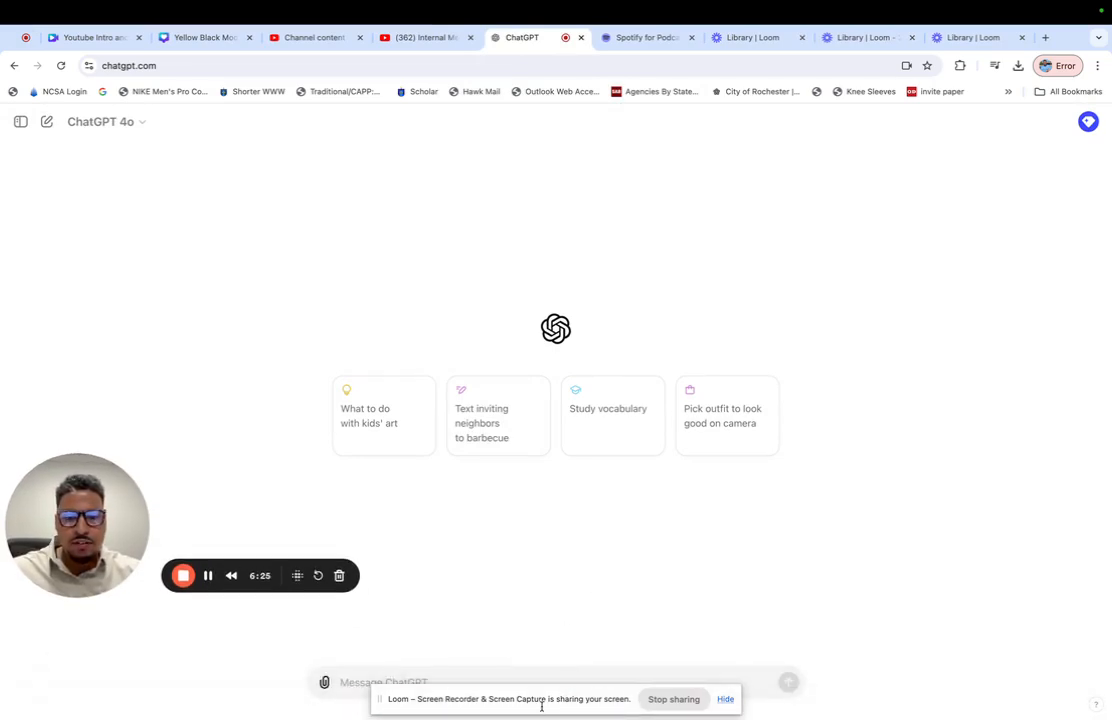
left_click(571, 696)
left_click_drag(574, 696, 534, 620)
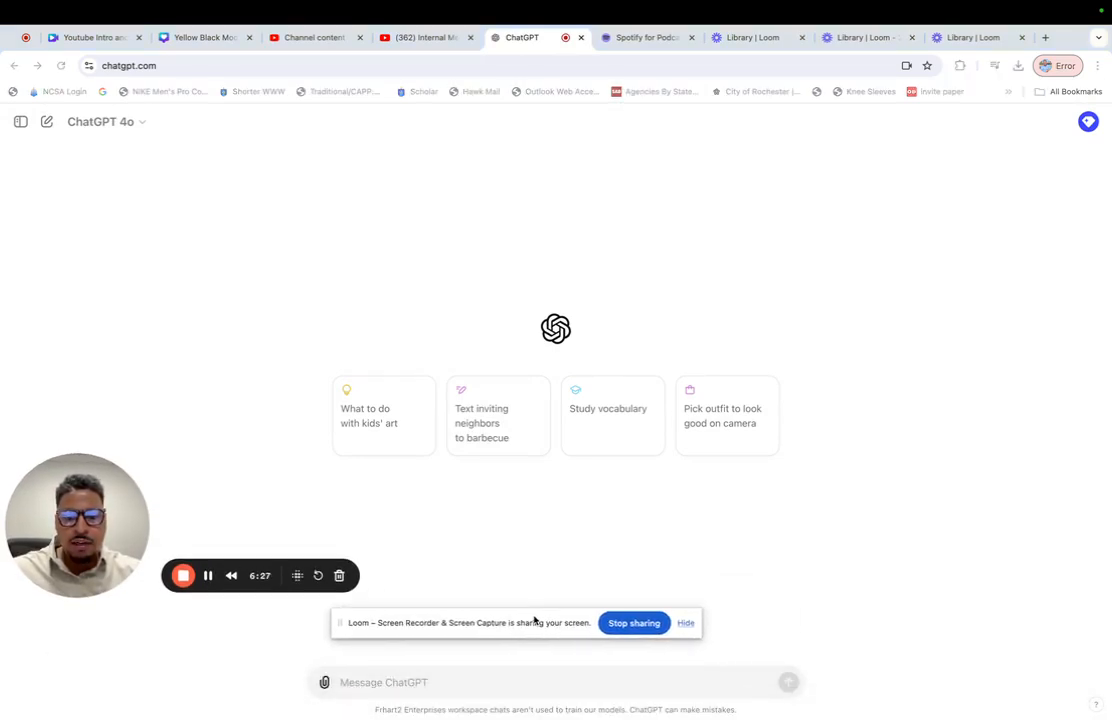
left_click(467, 681)
type("Please analyze the tone of this voice")
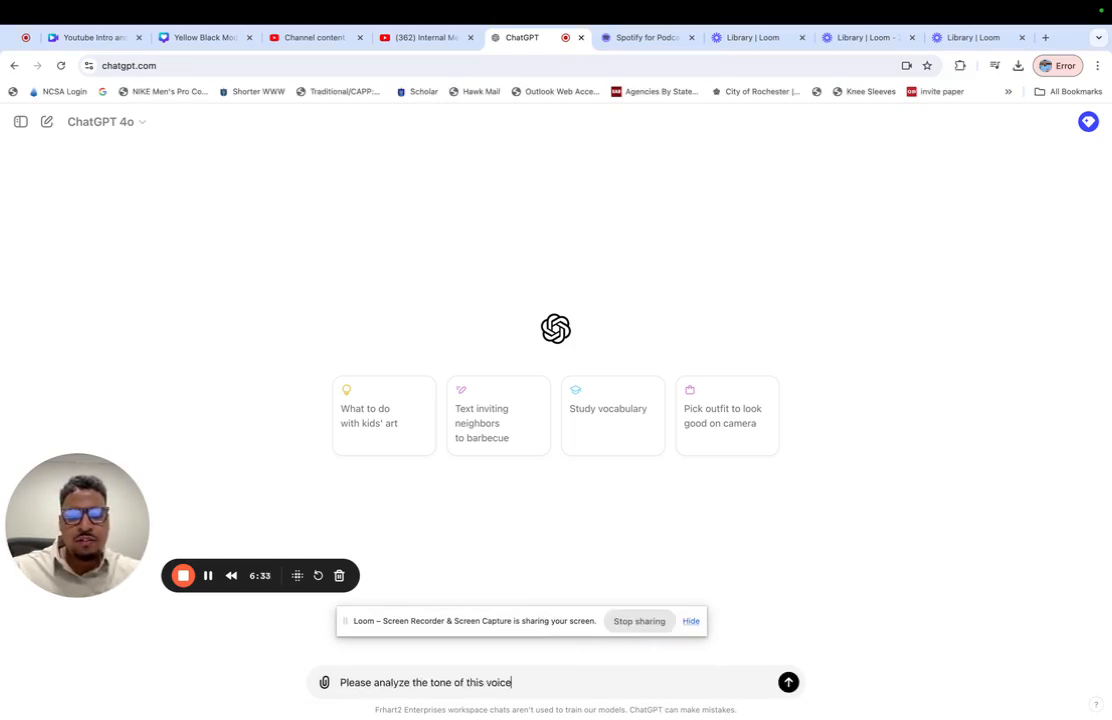
type(" from the transcription, and then des")
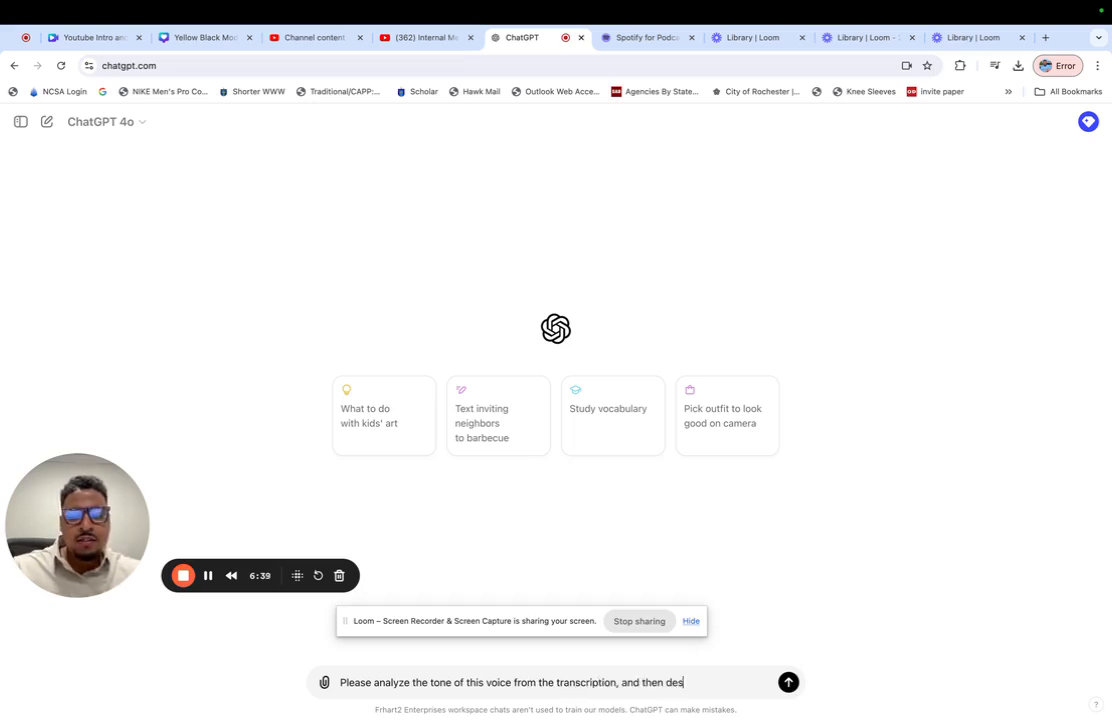
type("cribe it in a ch")
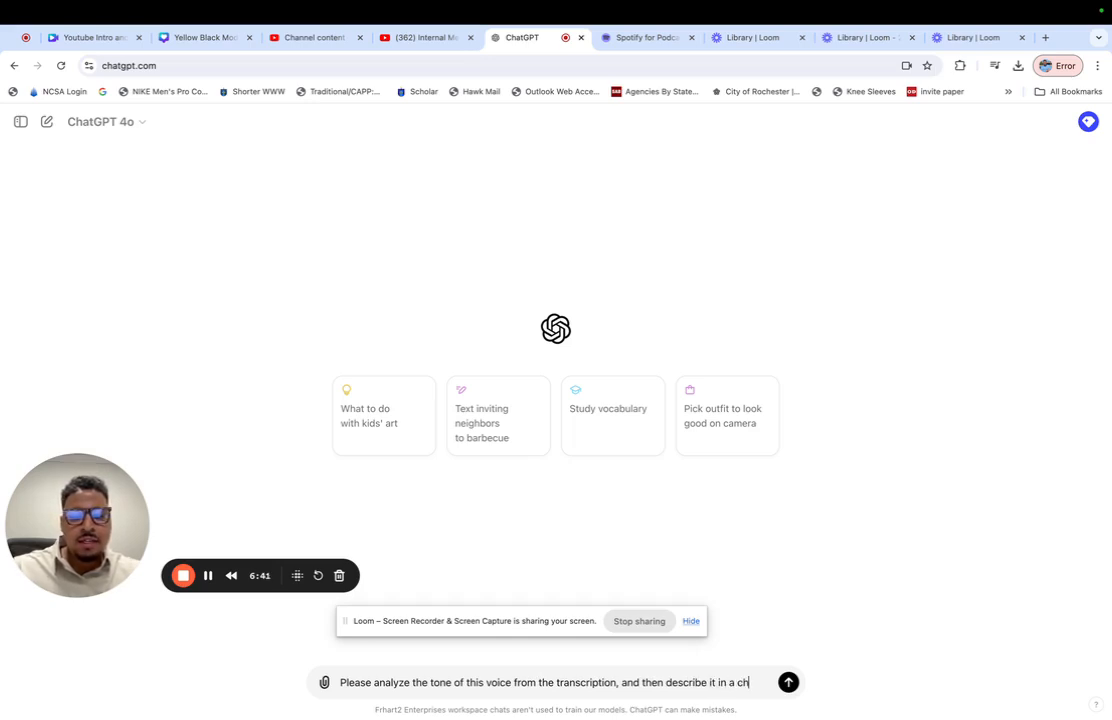
type("aracter limit that fits the custom instruction section of chatgpt:")
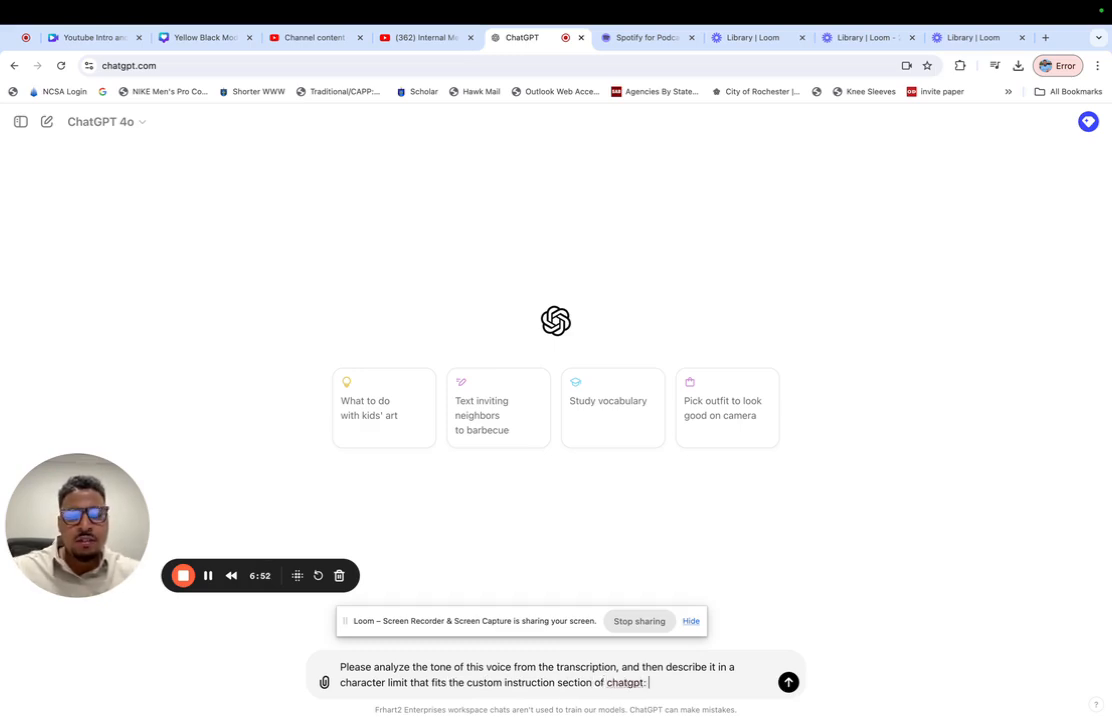
key("super+v")
key("Return")
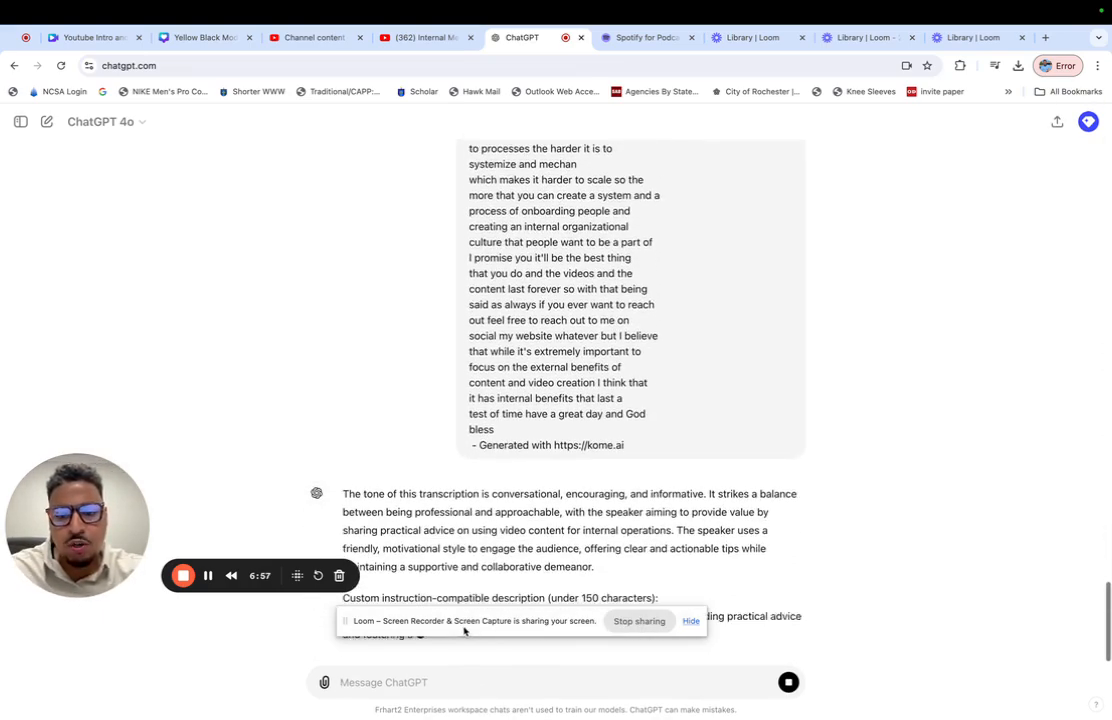
- Copy the tone analysis paragraph from the reply, use it to replace the custom instructions on how ChatGPT should respond, and save
left_click_drag(465, 628, 386, 369)
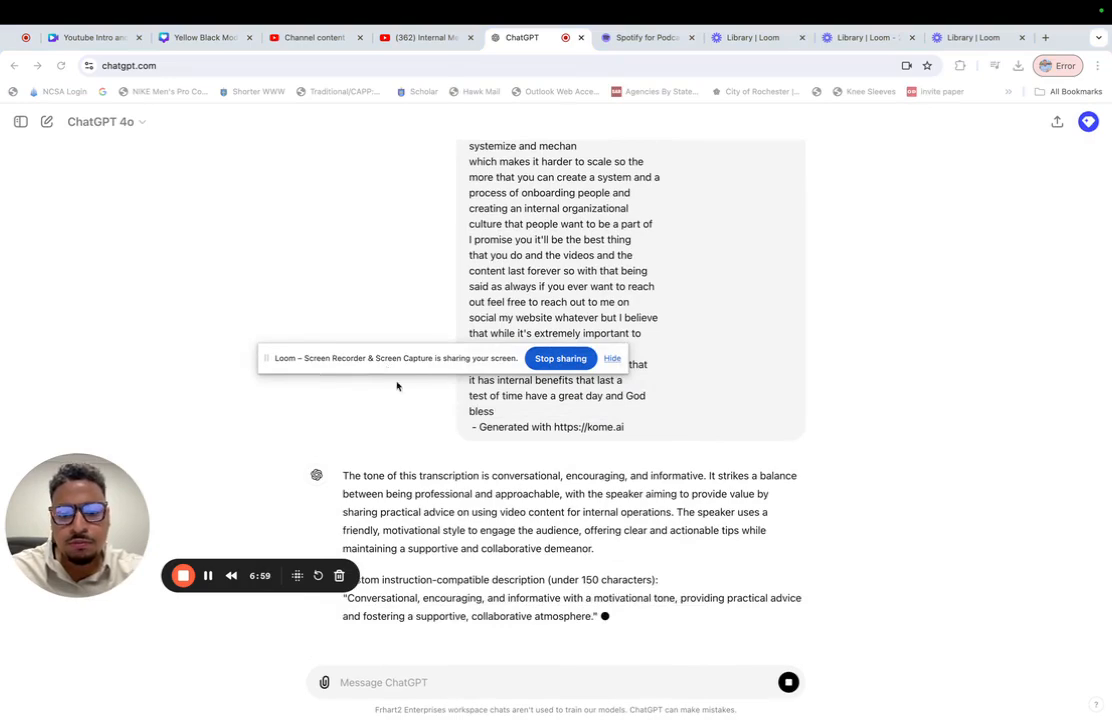
left_click(660, 523)
left_click_drag(337, 439, 660, 509)
key("super+c")
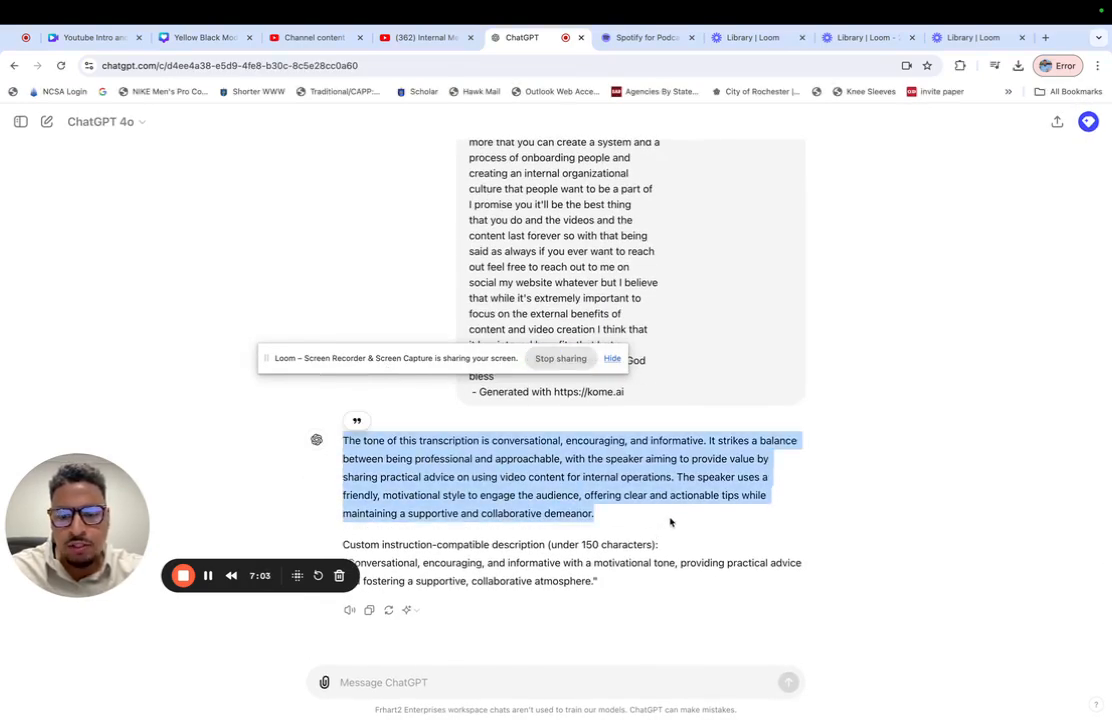
left_click(1090, 123)
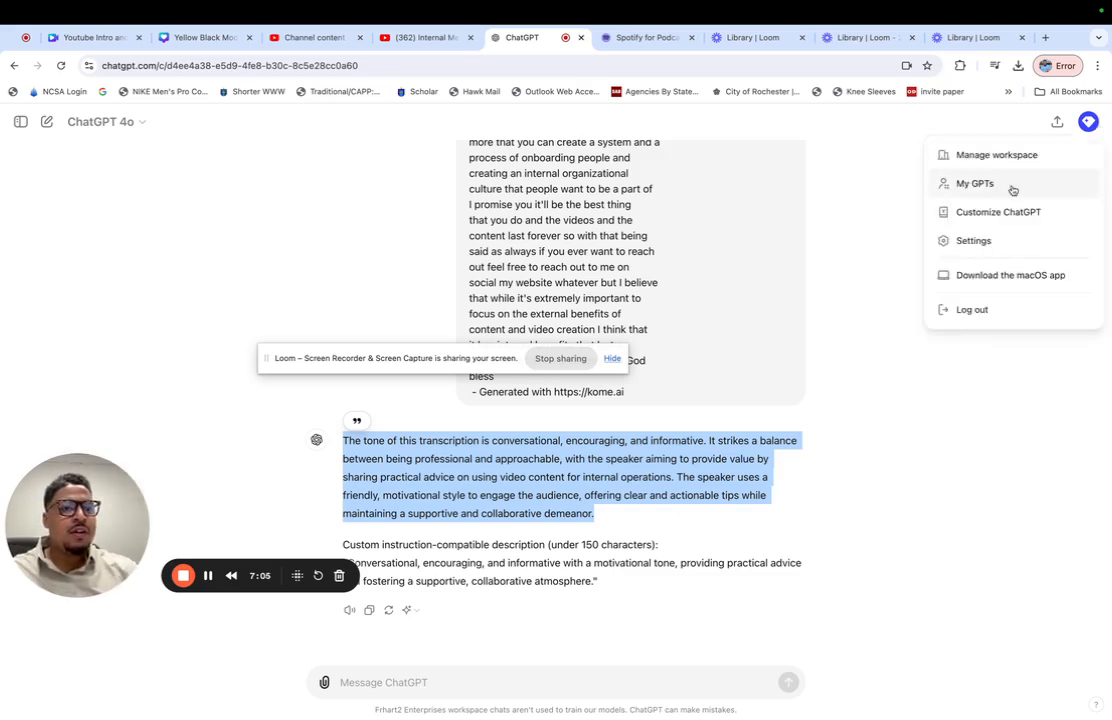
left_click(987, 213)
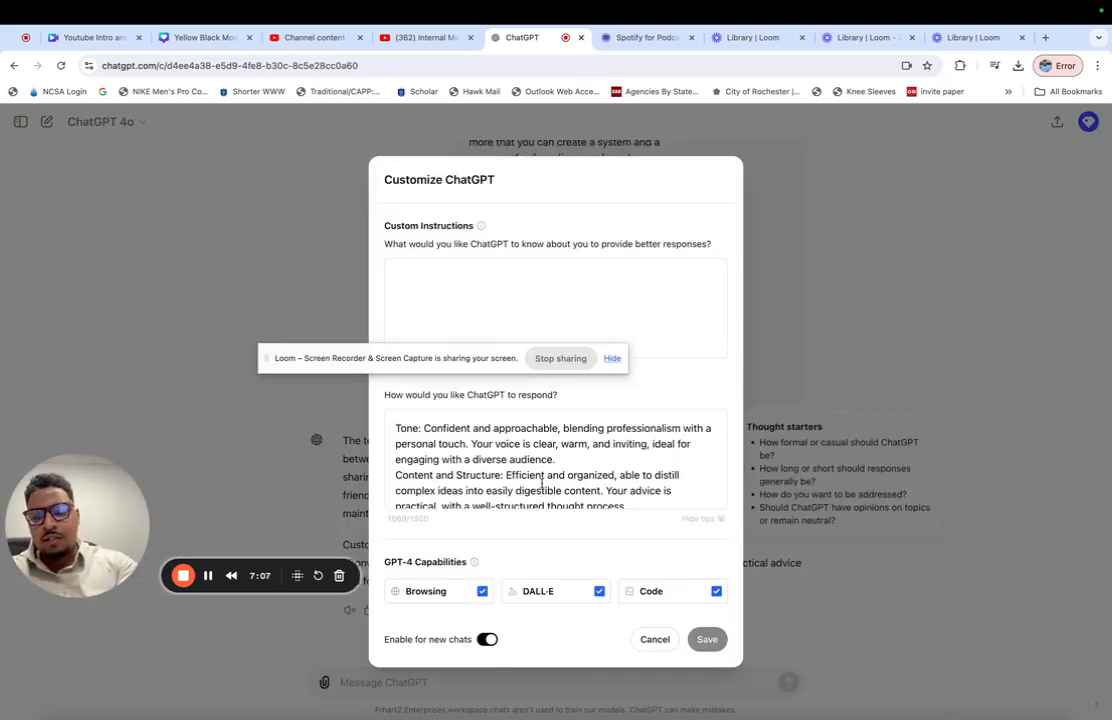
key("super+a")
key("super+v")
left_click(714, 647)
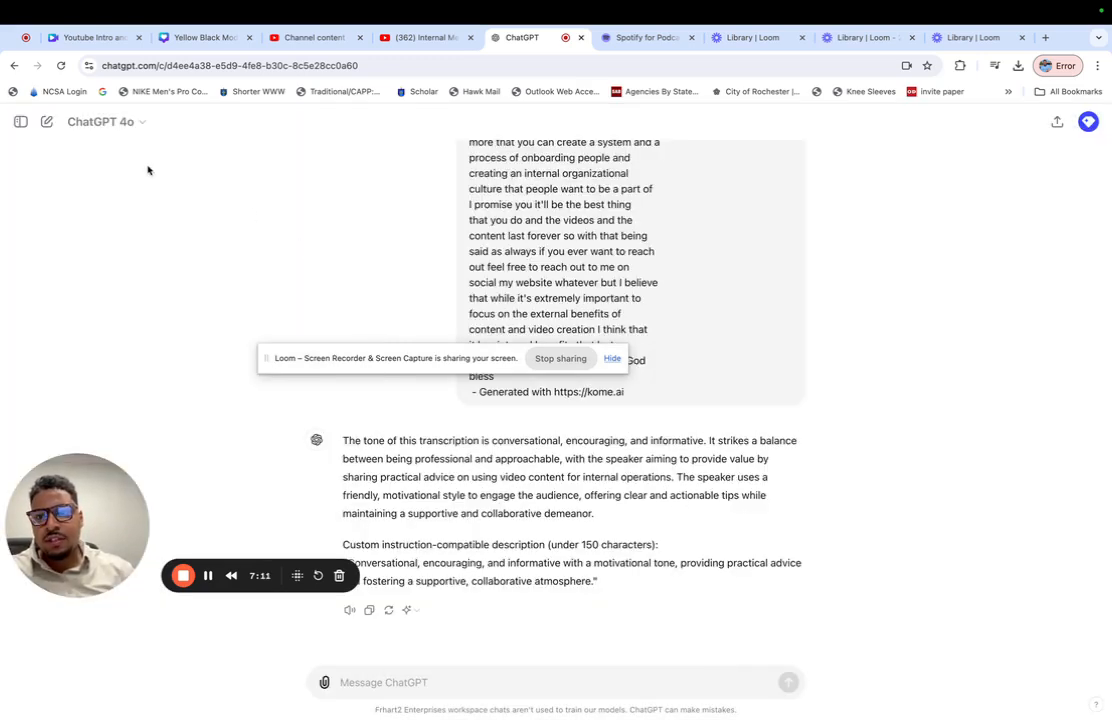
- In a new chat, request a YouTube video description and highly searchable YouTube title from the pasted clipboard text, and stop the response
left_click(46, 121)
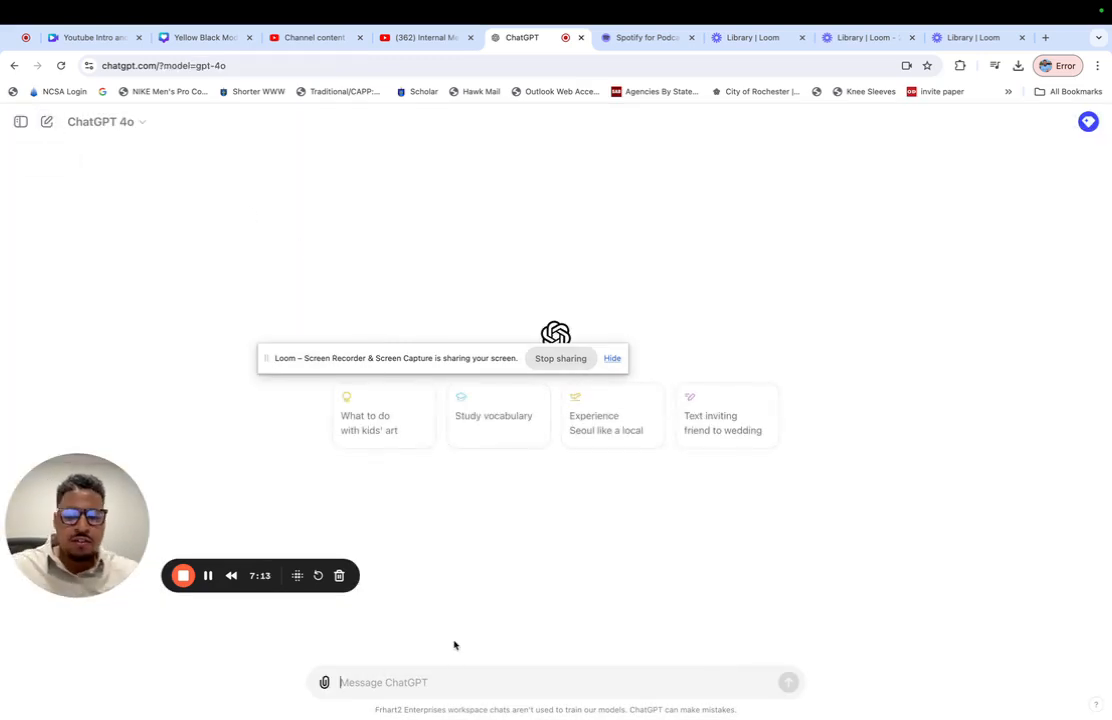
type("F")
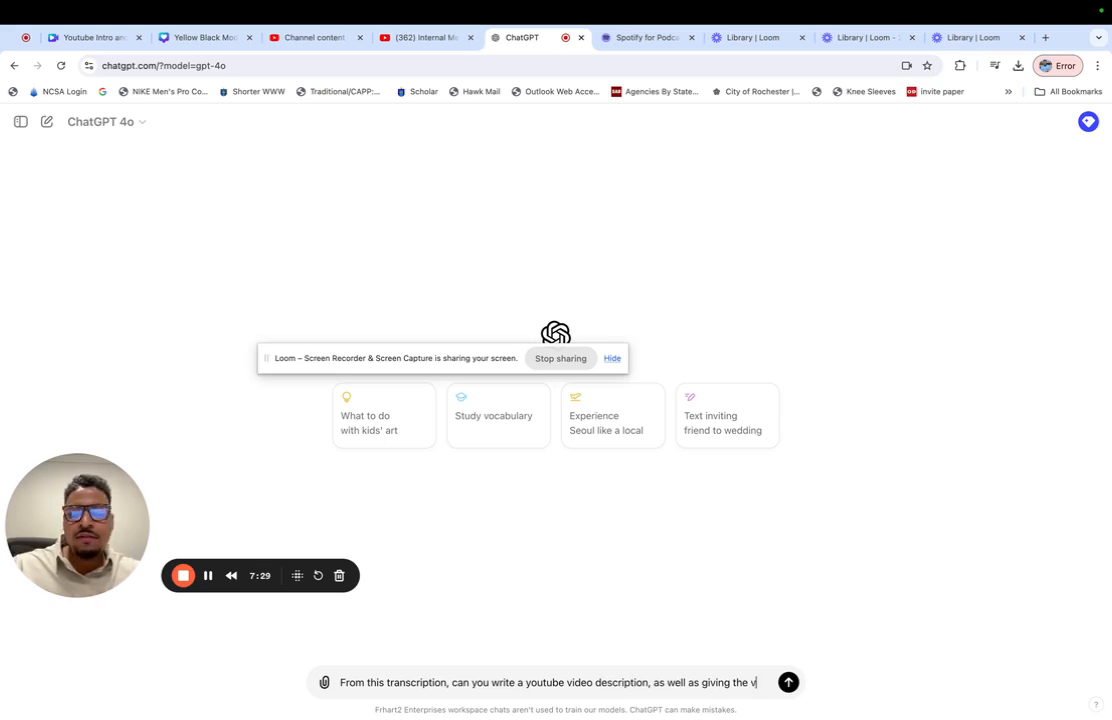
type("ideo a highly searchable yout")
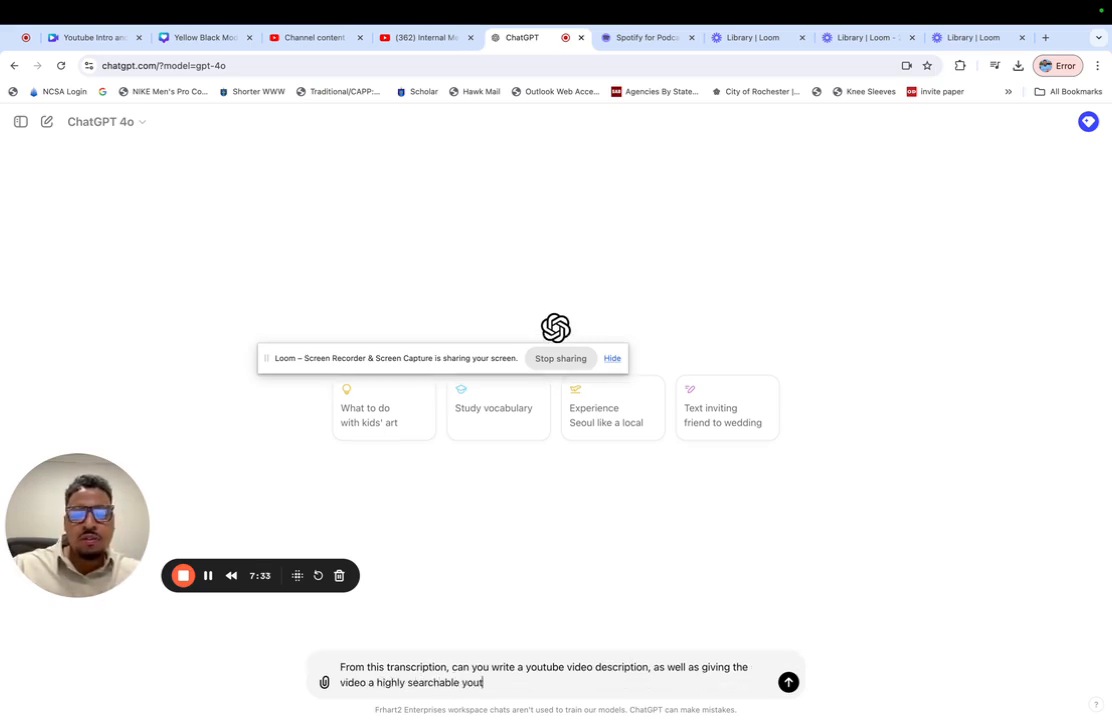
type("ube t")
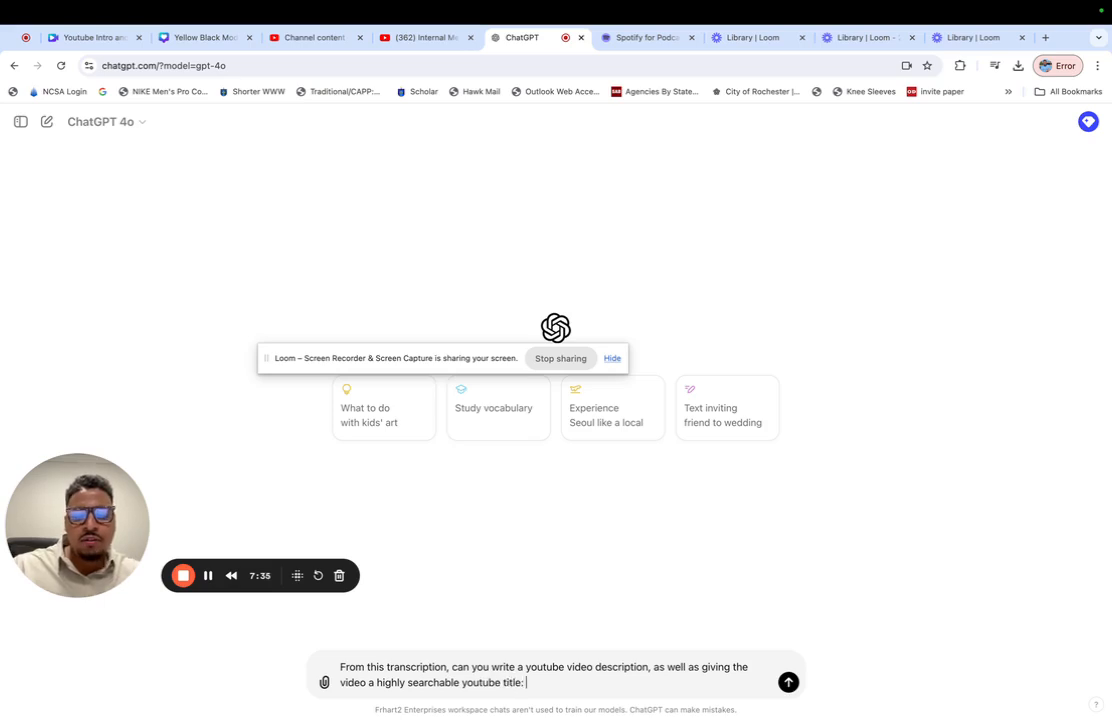
type("itle:")
key("super+v")
key("Return")
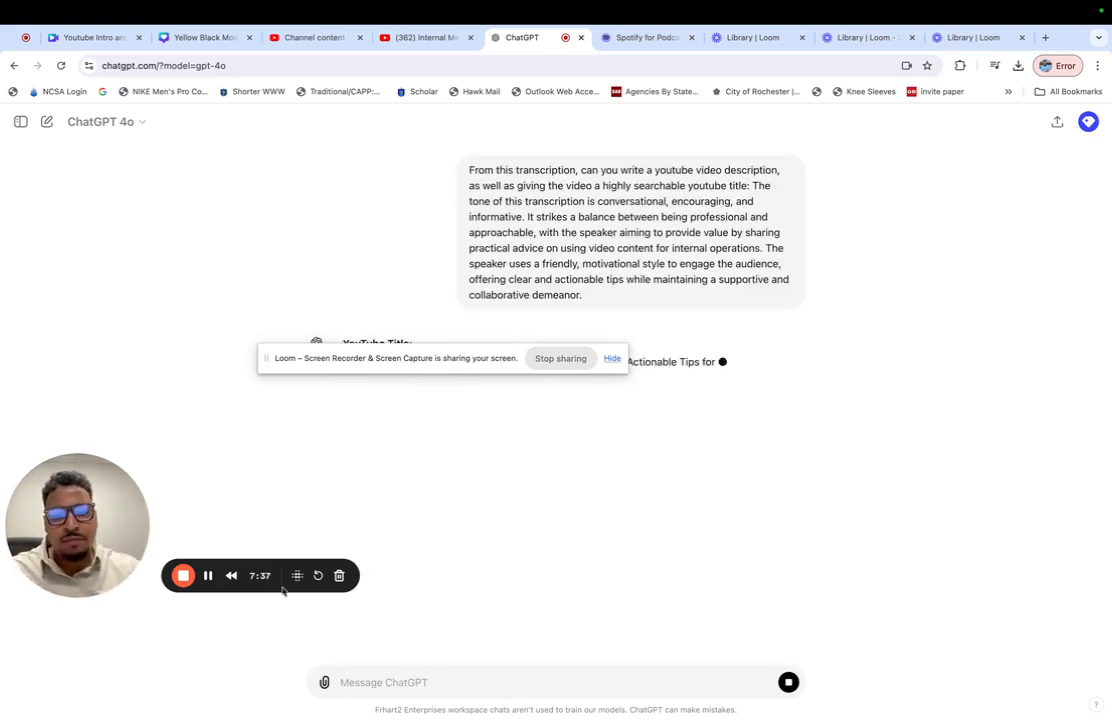
left_click(788, 682)
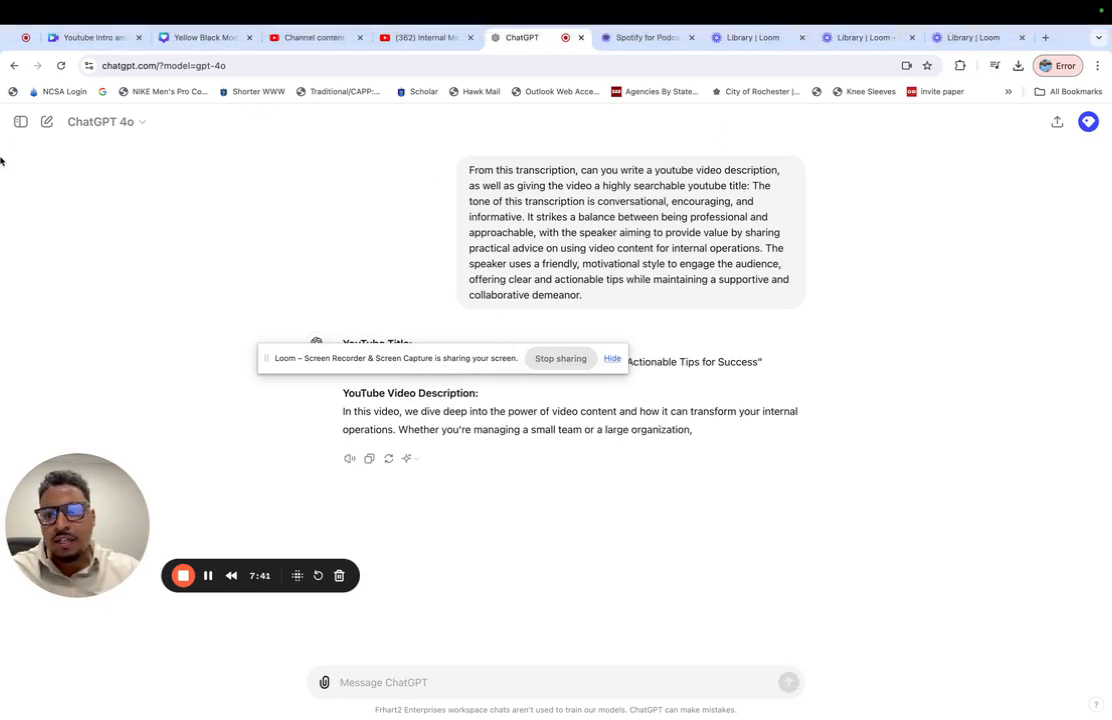
- Copy the full video transcript from the Internal Video Use Tips chat and paste it into the message box of the latest new chat
left_click(20, 122)
left_click(50, 264)
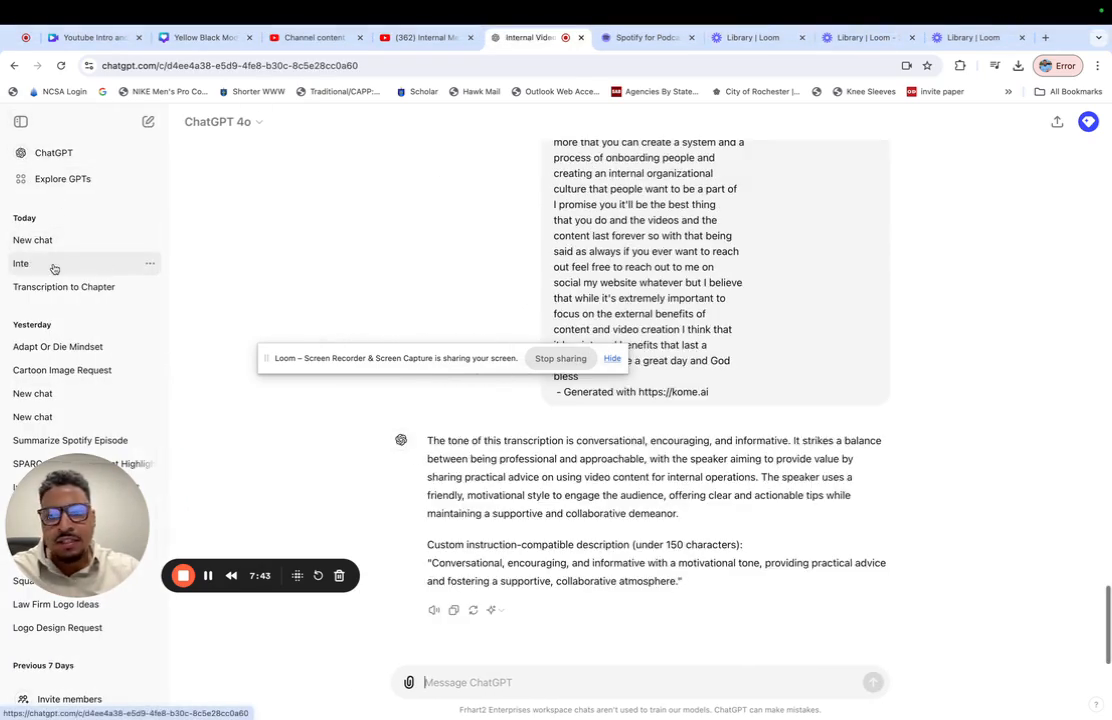
scroll(702, 371, "up", 15)
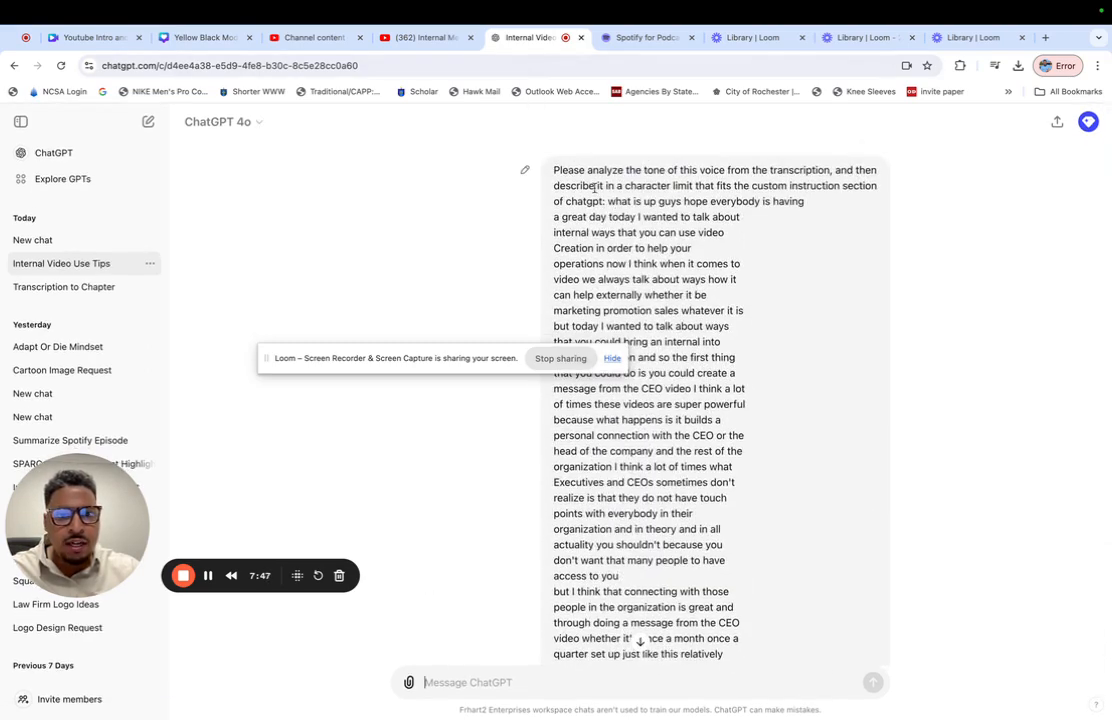
left_click_drag(606, 200, 734, 377)
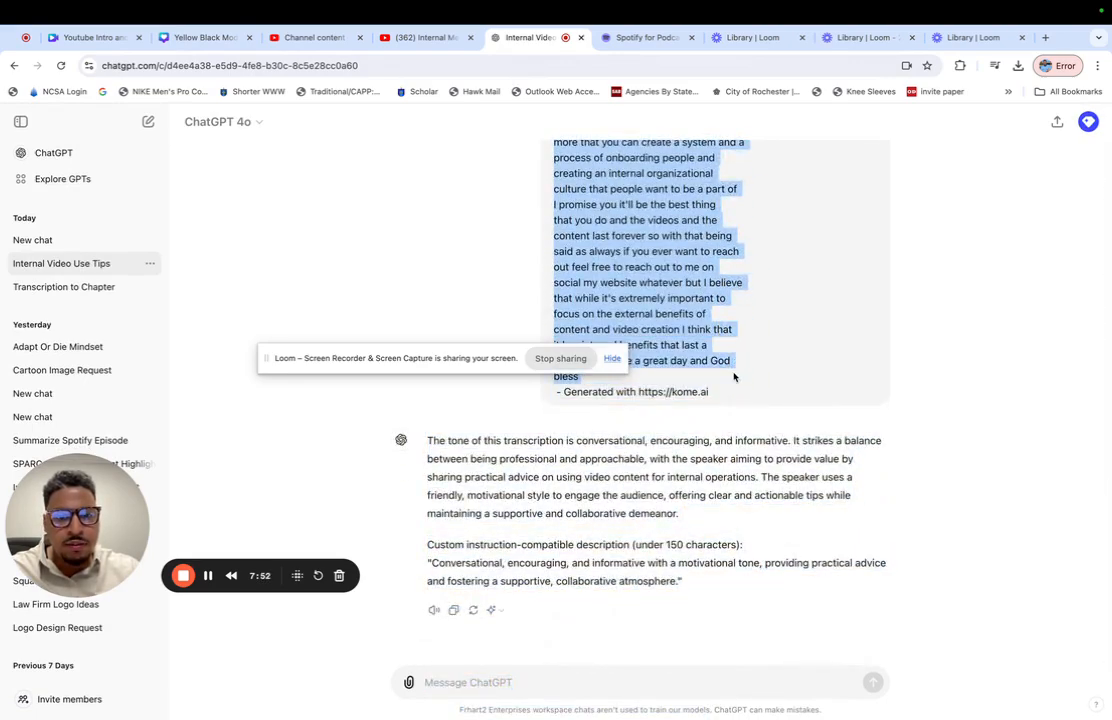
left_click(31, 238)
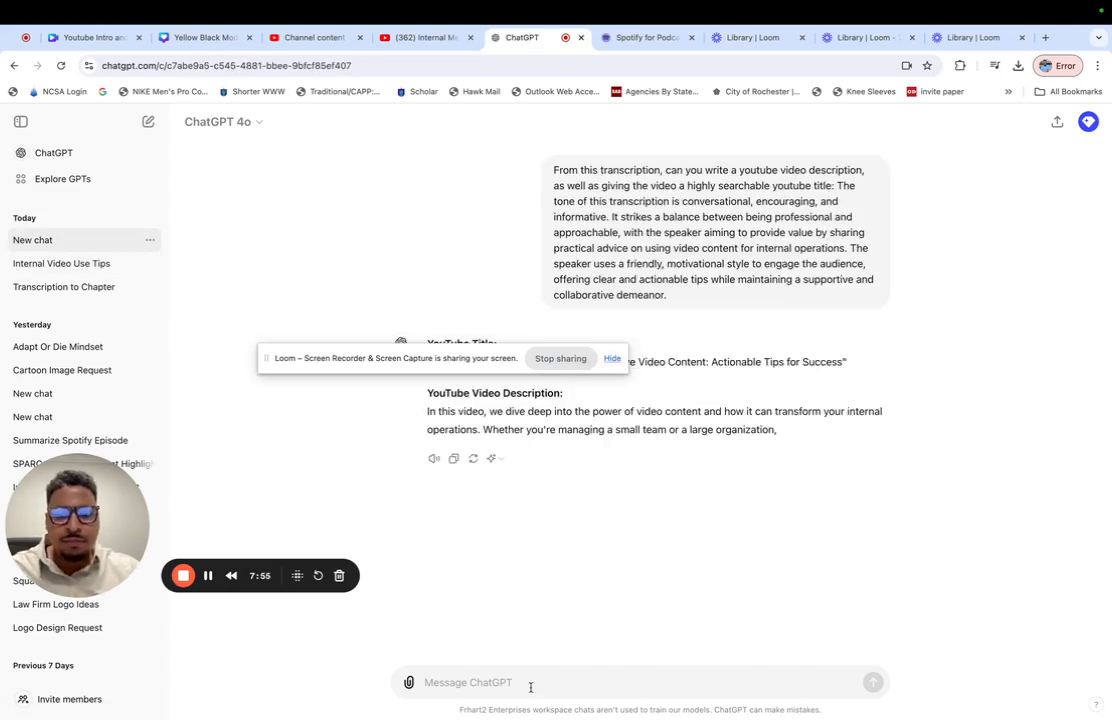
key("super+v")
scroll(535, 630, "up", 15)
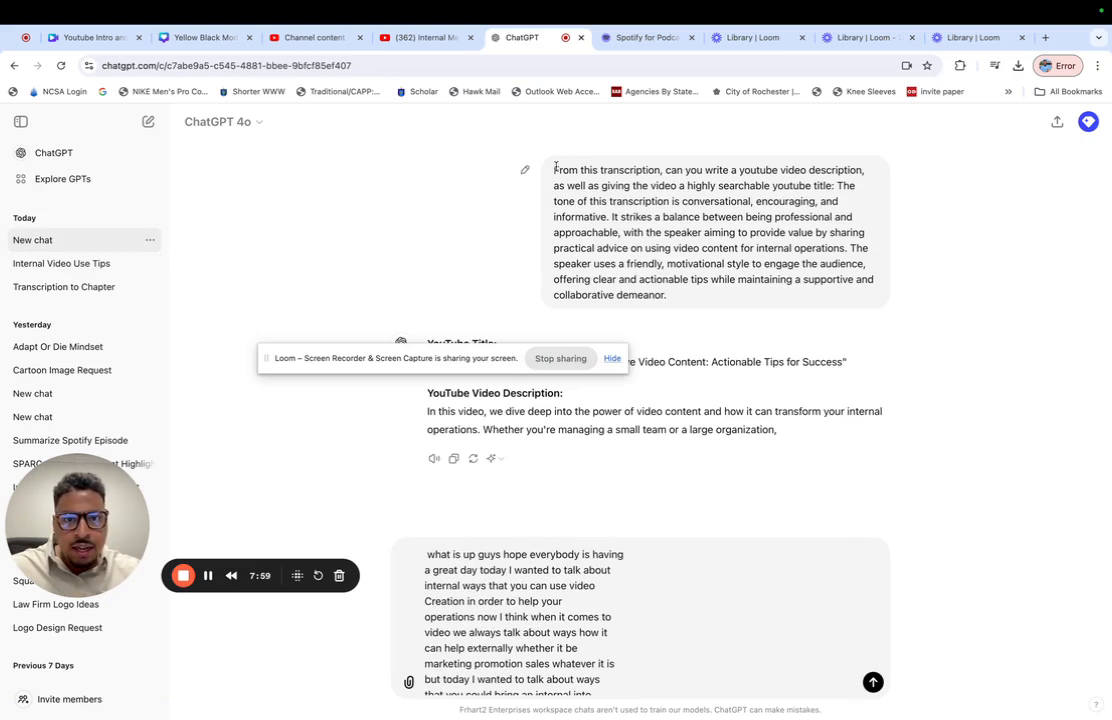
- Copy the earlier YouTube description and title request in front of the pasted transcript and send the message
left_click_drag(828, 182, 553, 172)
key("super+c")
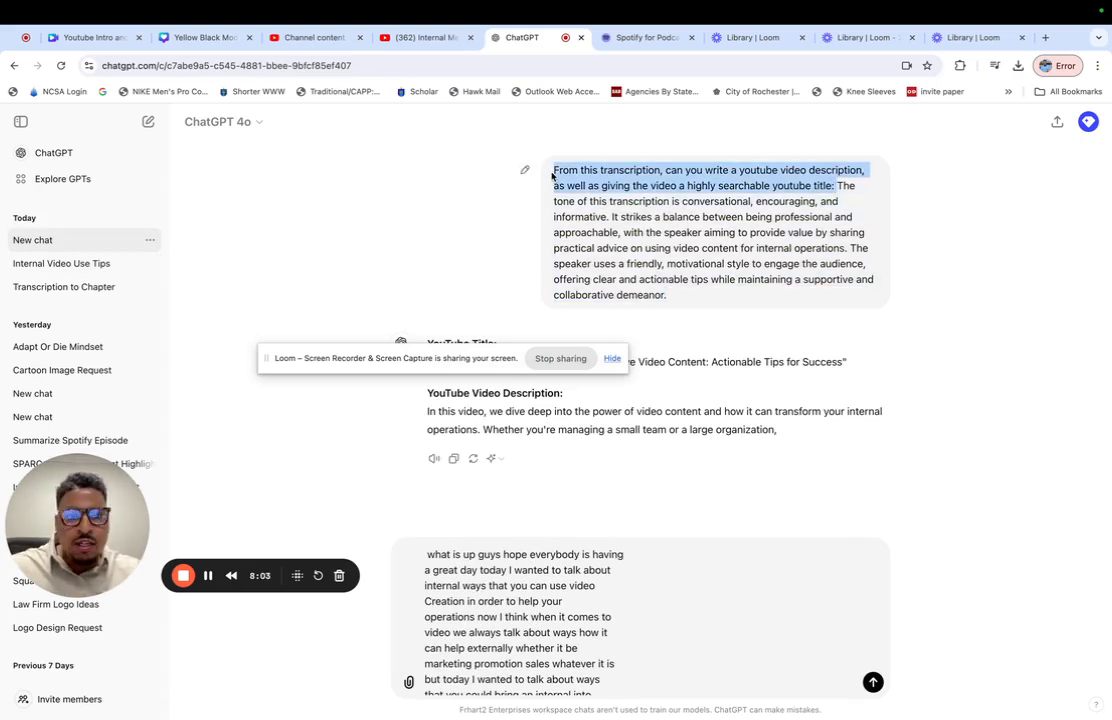
left_click(423, 556)
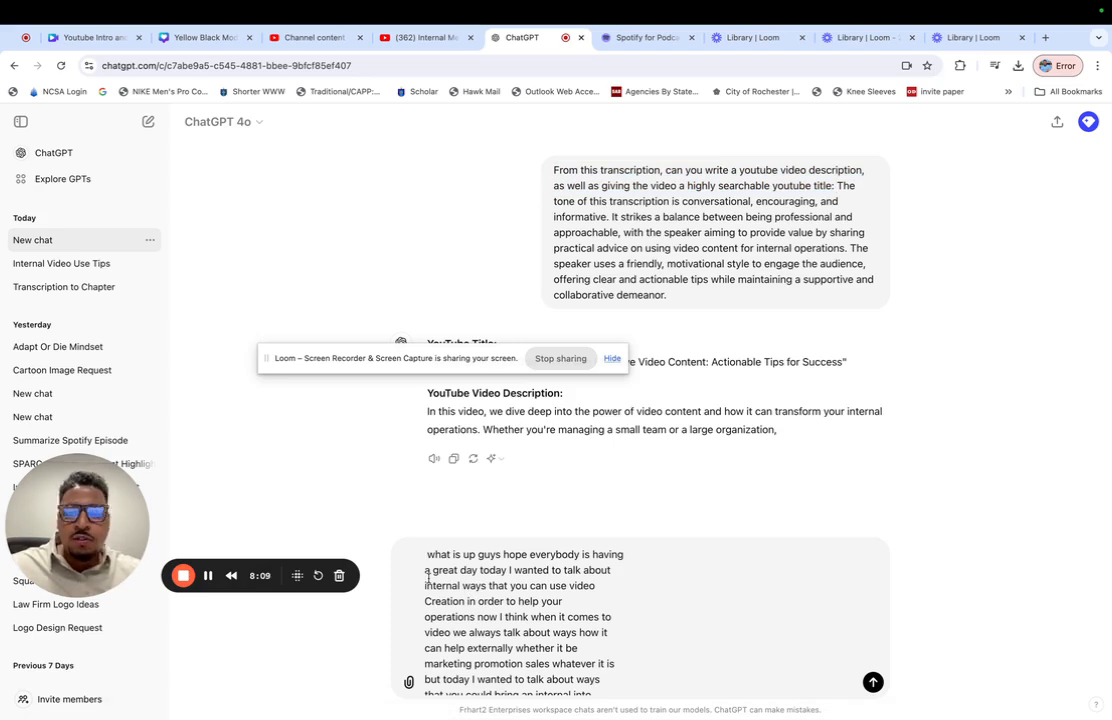
key("super+v")
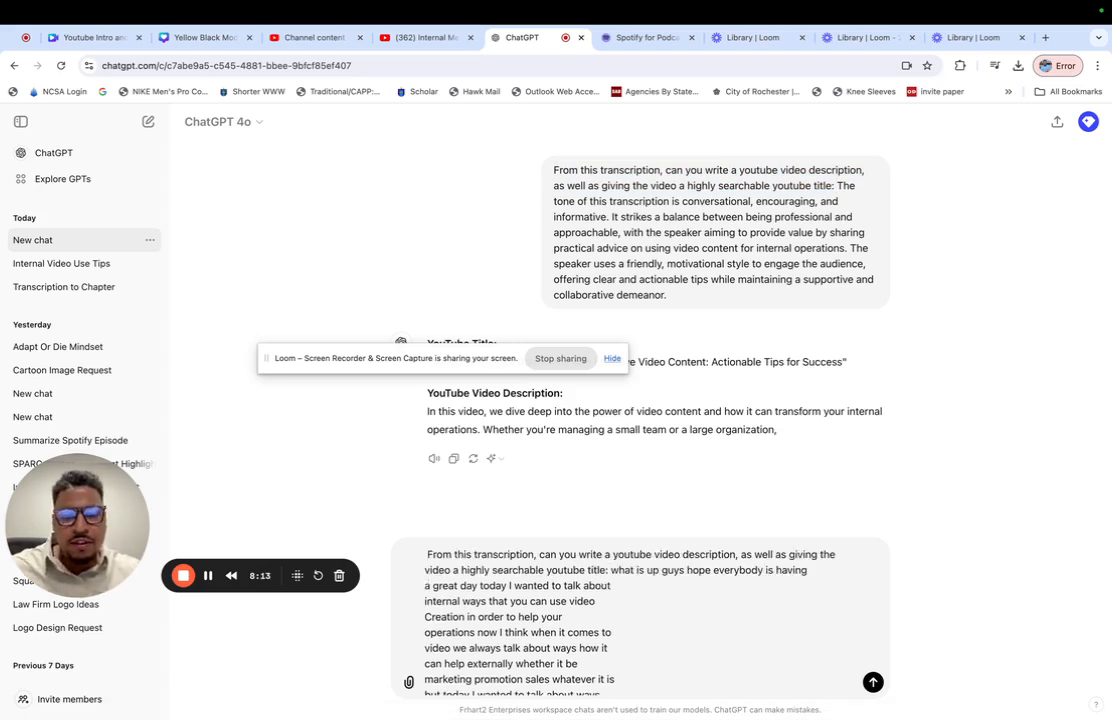
key("Return")
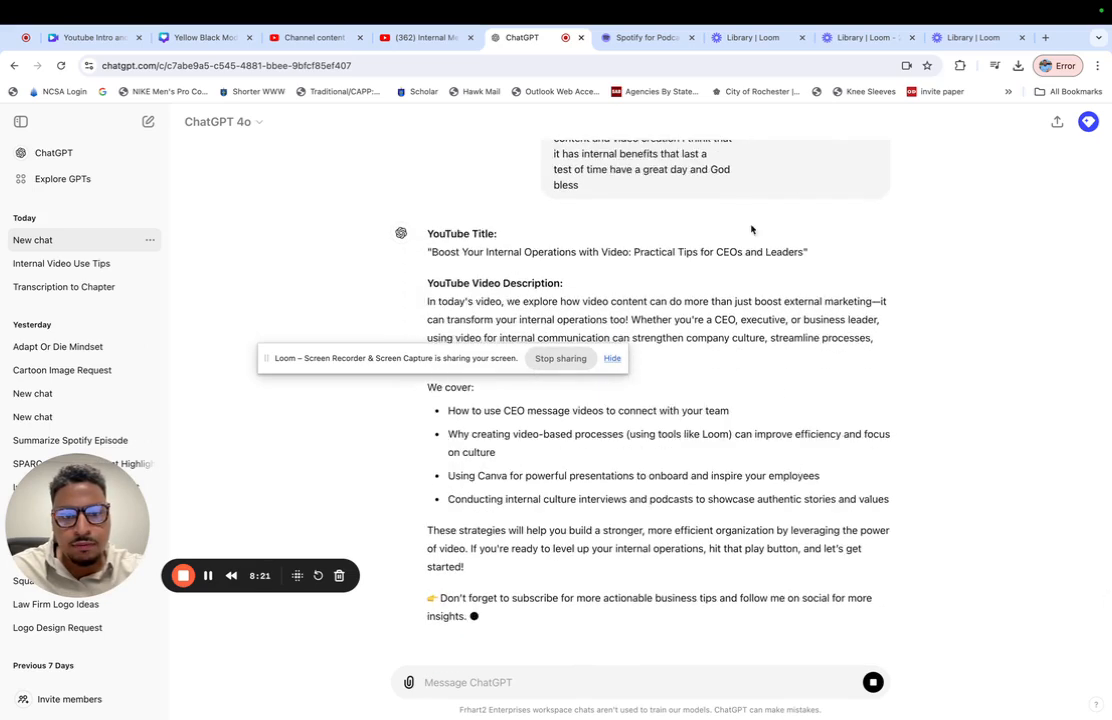
- Copy the generated title and set the YouTube video's title to "Boost Your Internal Operations with Video: Practical Tips for CEOs and Leaders"
left_click_drag(804, 217, 432, 214)
key("ctrl+c")
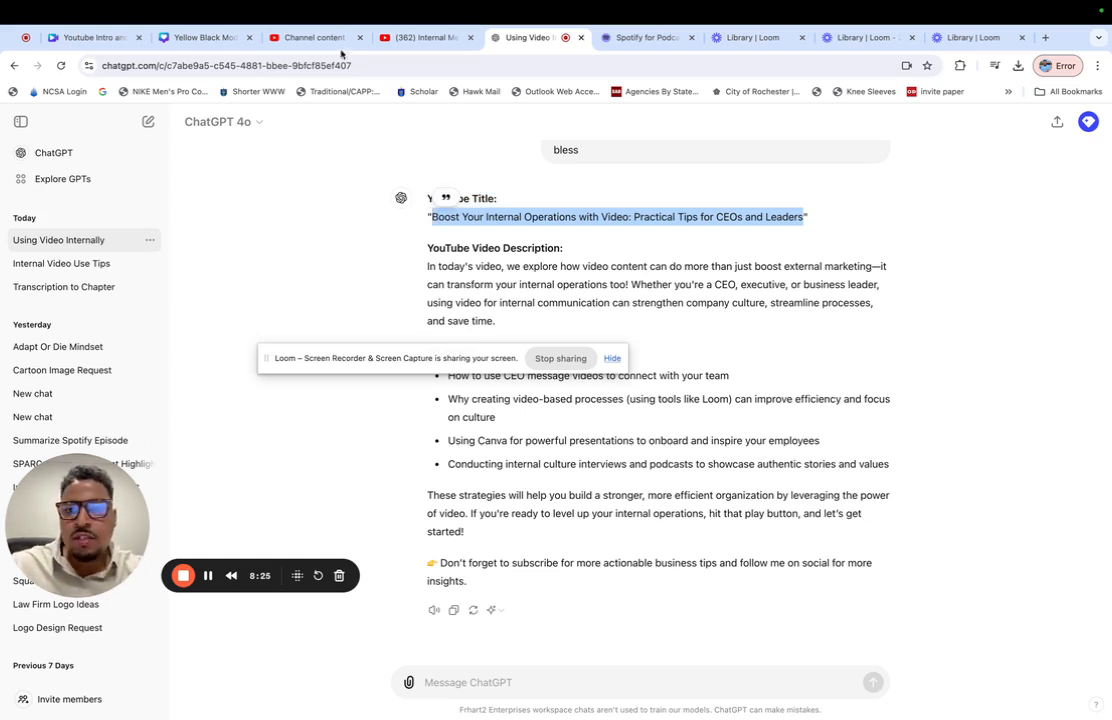
left_click(418, 37)
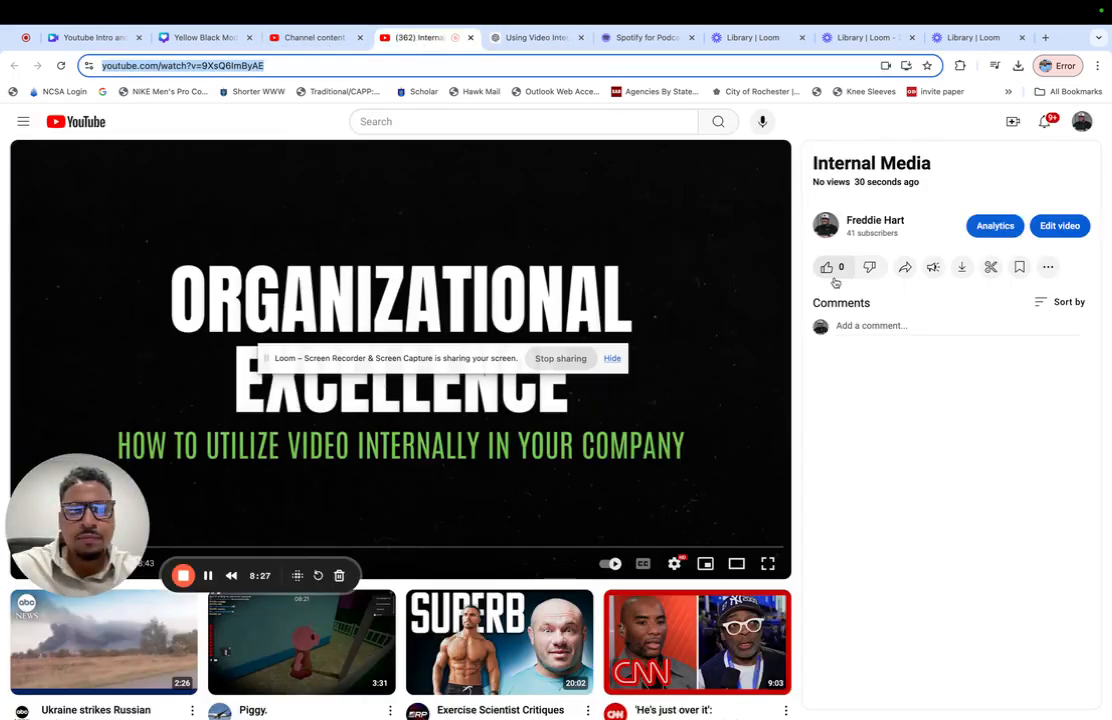
left_click(1060, 226)
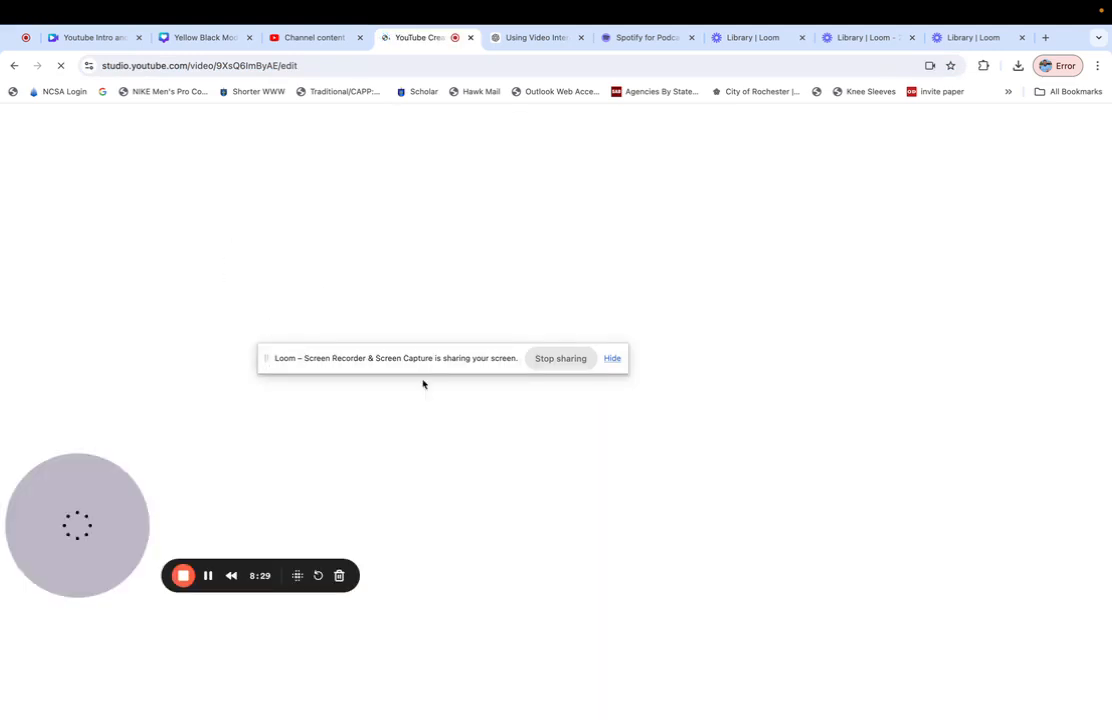
left_click(380, 220)
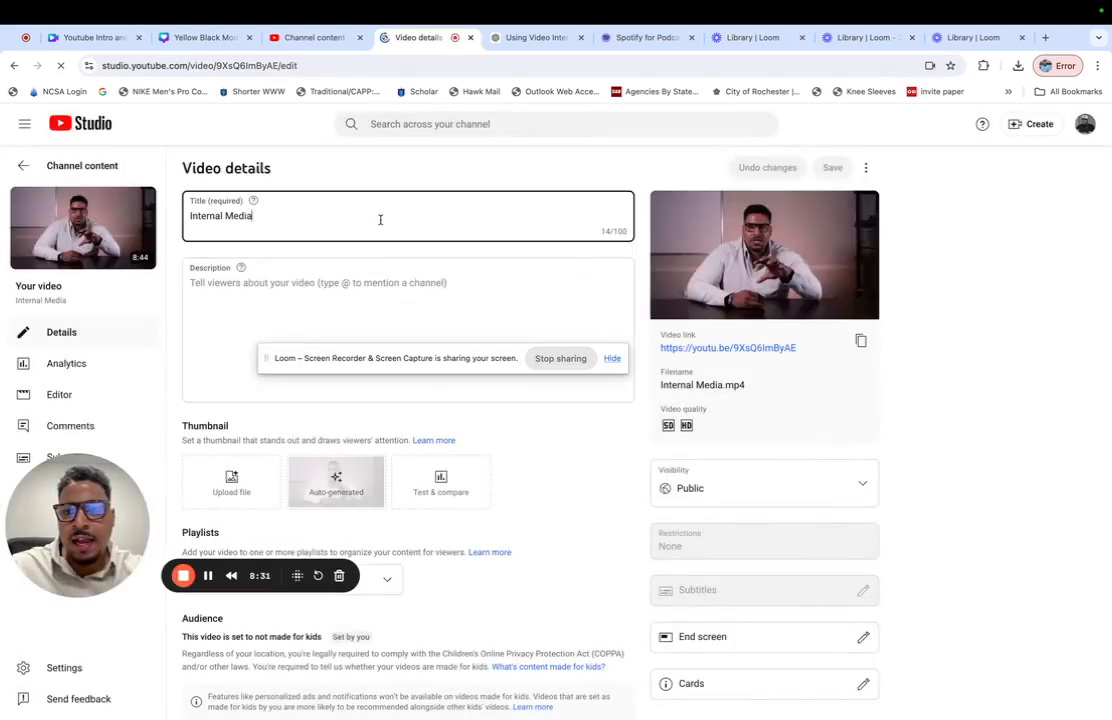
key("ctrl+a")
key("ctrl+v")
- Copy the generated YouTube video description from ChatGPT, starting at "In today's video", and paste it into the video's description in YouTube Studio
left_click(355, 288)
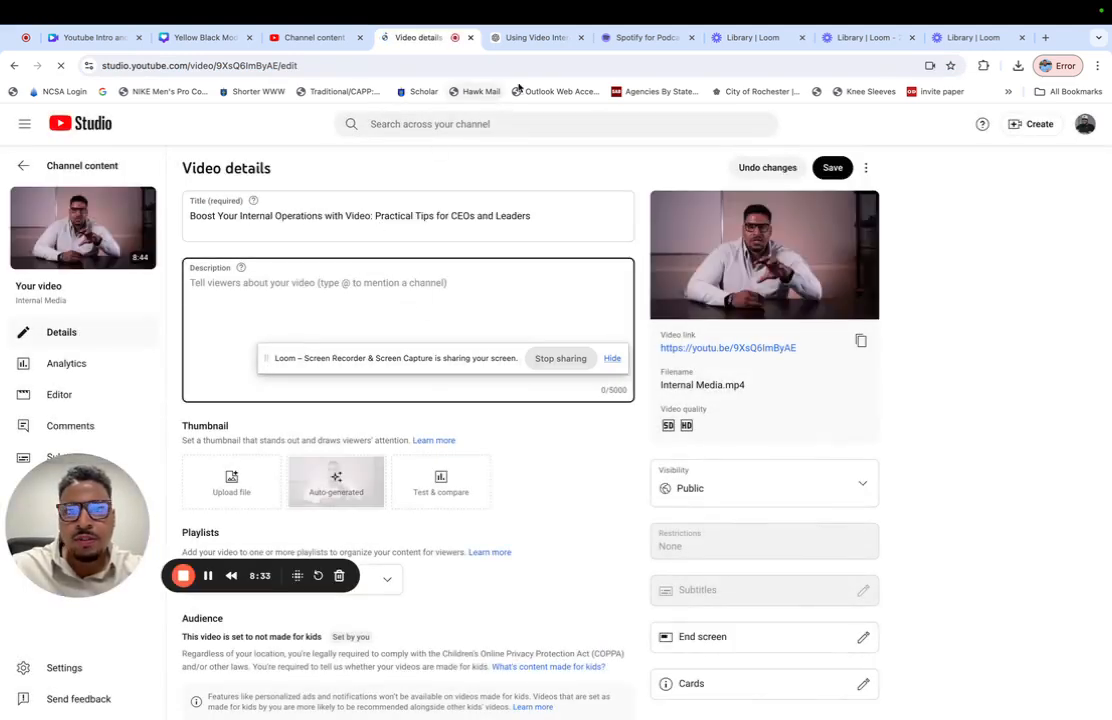
left_click(530, 37)
left_click(653, 566)
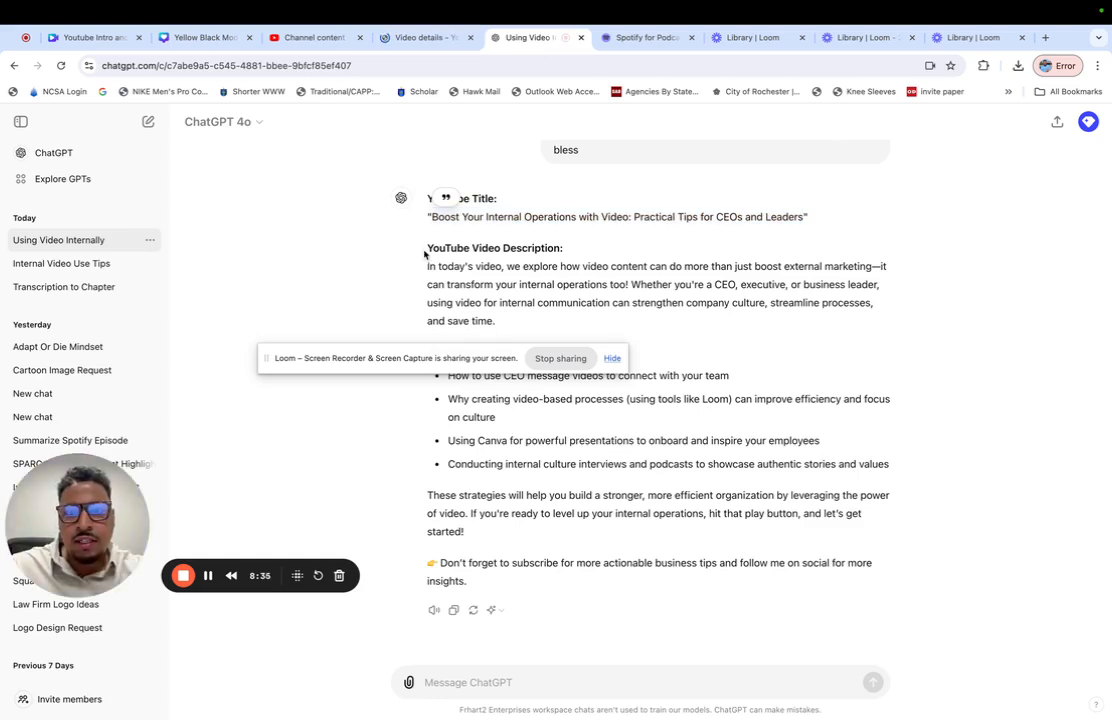
left_click_drag(424, 255, 569, 587)
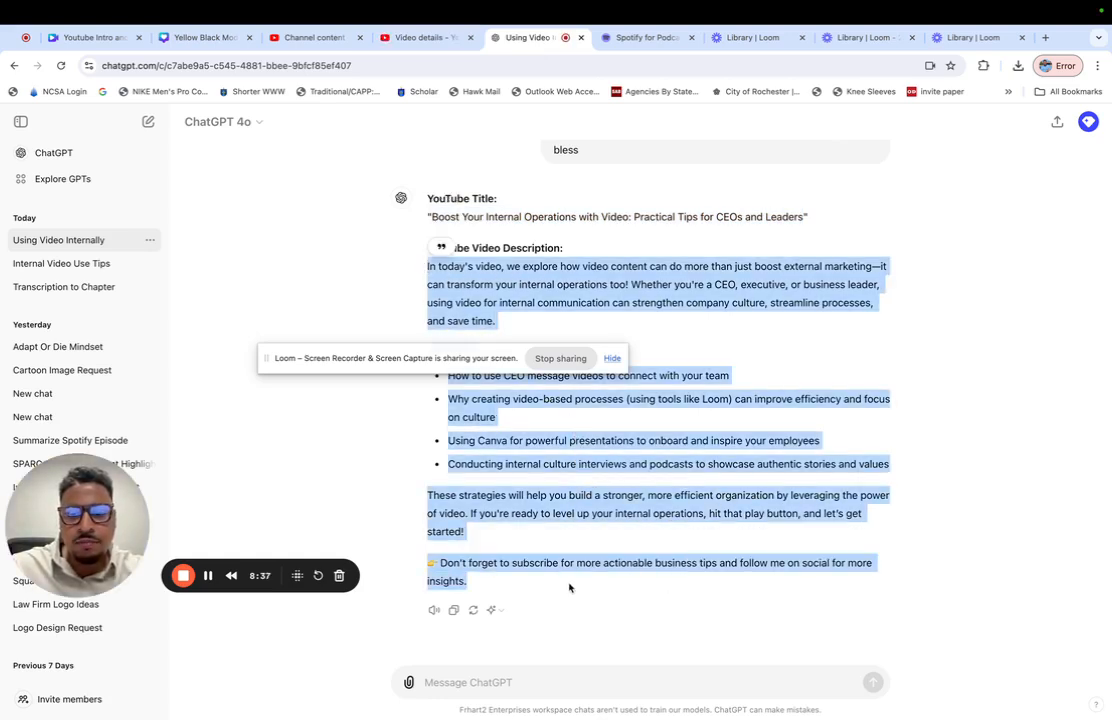
key("ctrl+c")
left_click(420, 37)
key("ctrl+v")
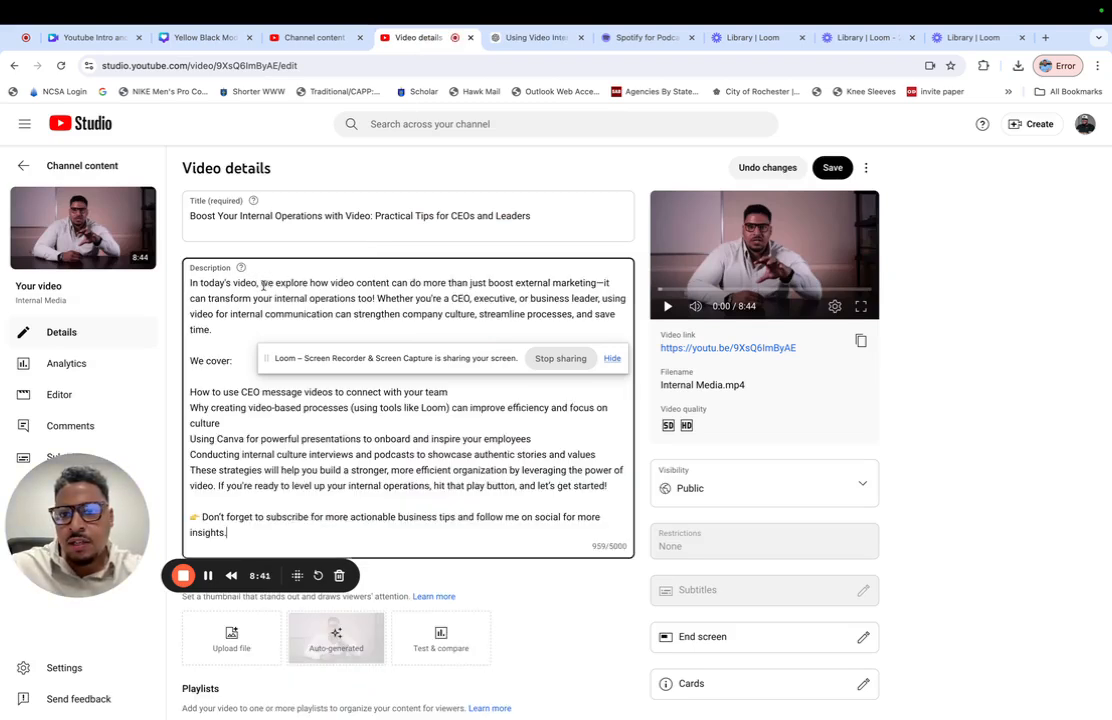
- Replace the opening words "In today's video, we" in the YouTube description with "Today I'll"
left_click_drag(267, 284, 166, 285)
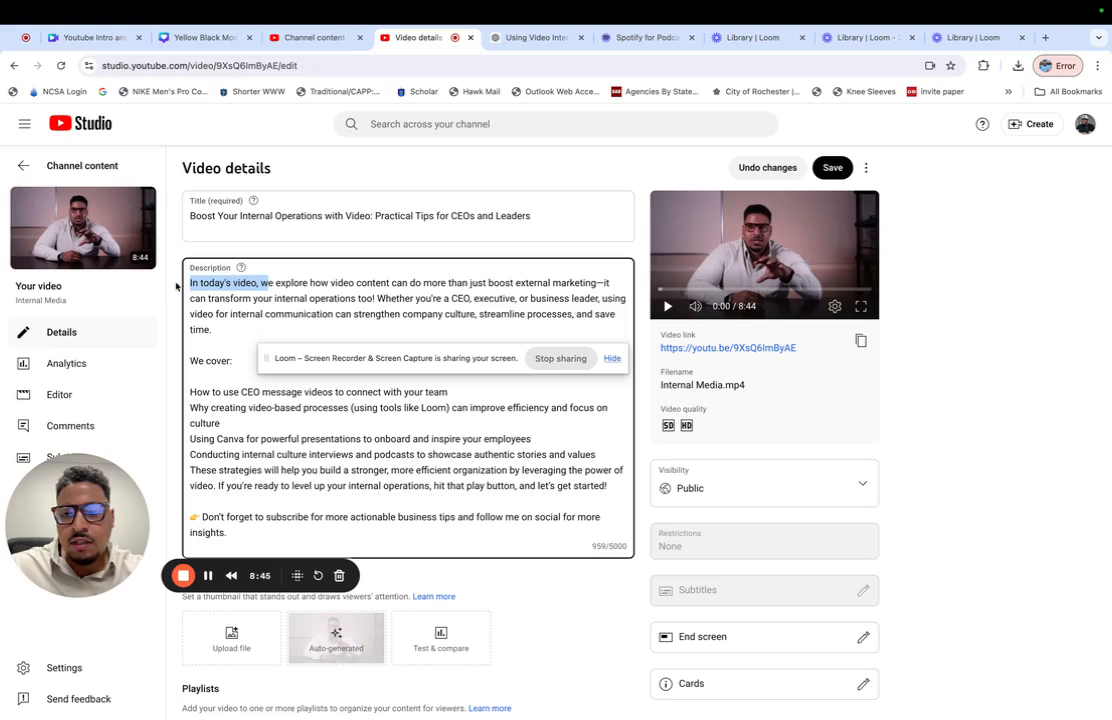
left_click(252, 283)
left_click_drag(269, 285, 172, 286)
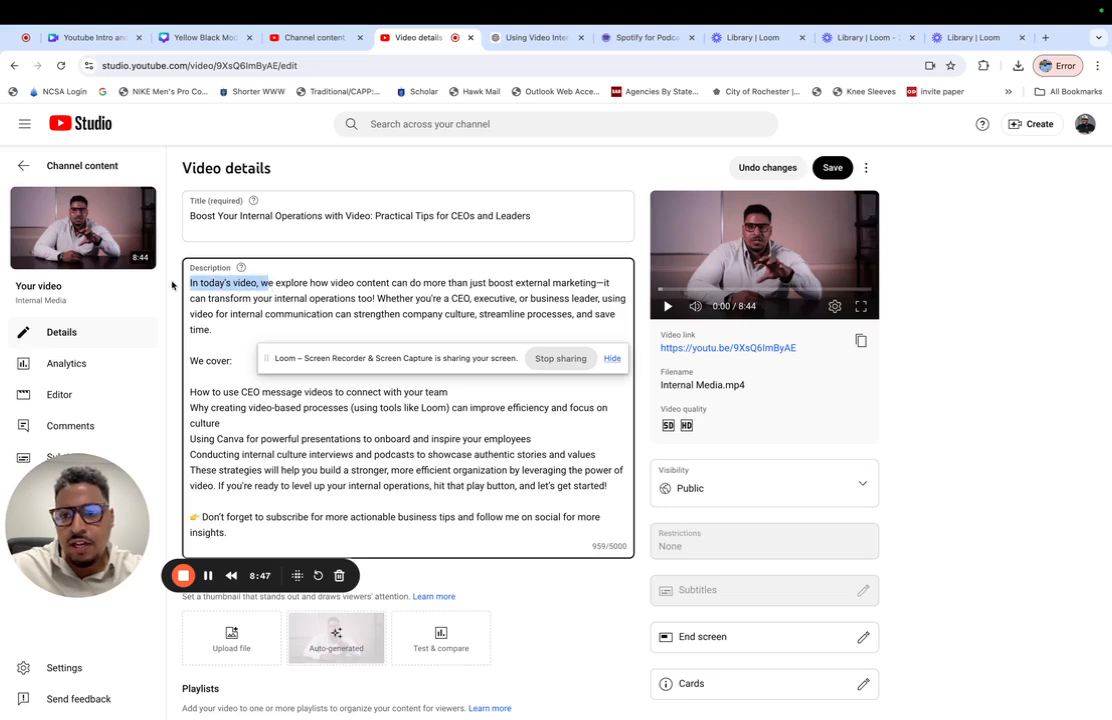
type("Toxade")
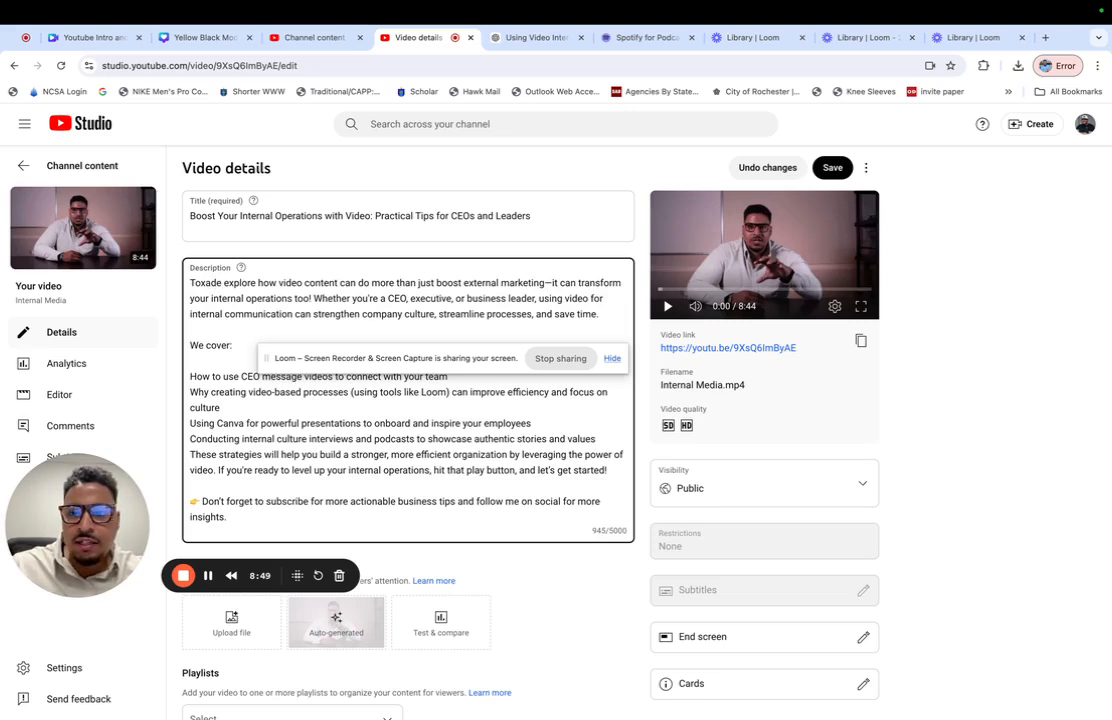
key("BackSpace")
key("BackSpace")
key("BackSpace")
key("BackSpace")
type("day I")
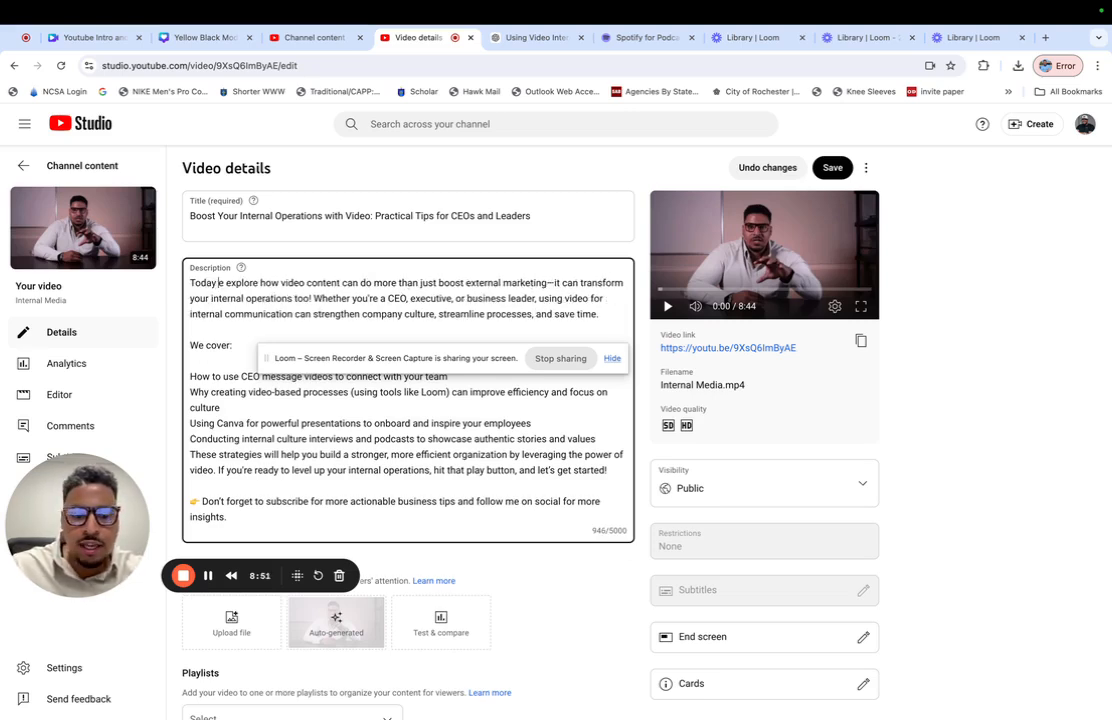
type(" w")
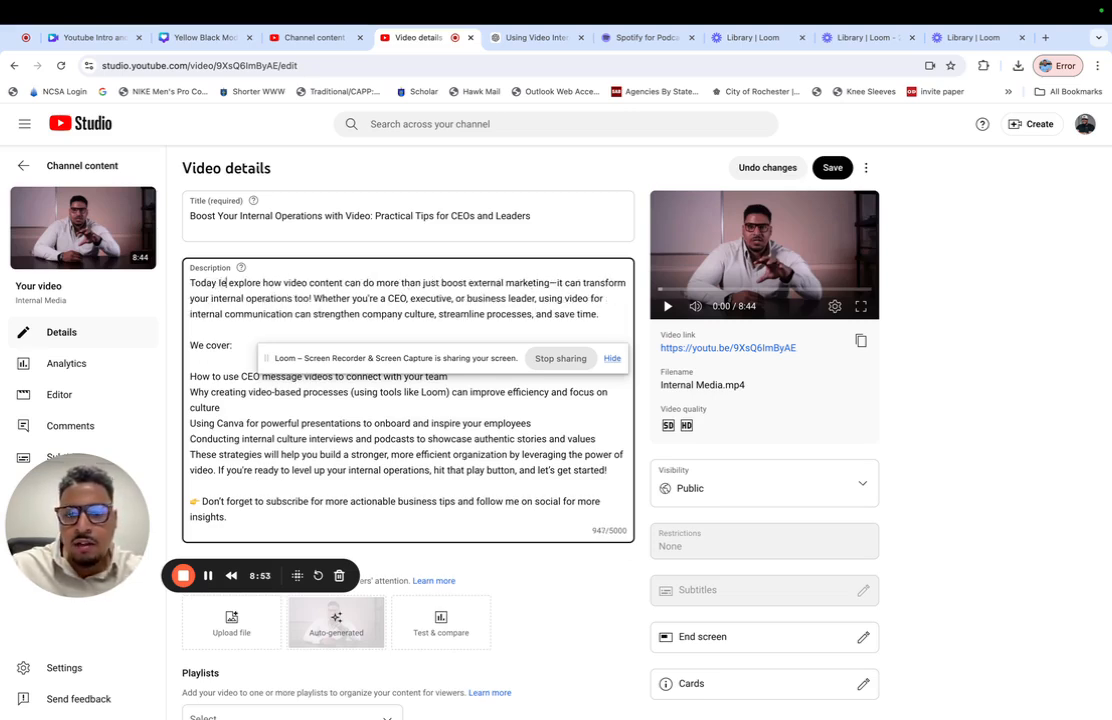
type("'ll")
key("Delete")
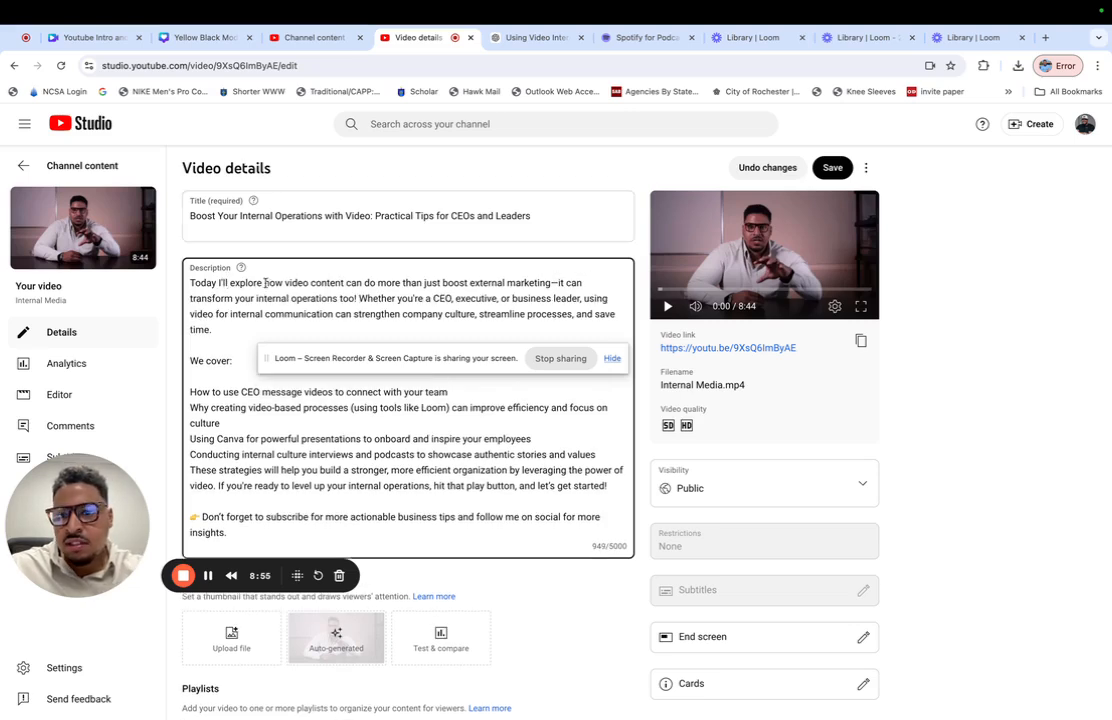
- Replace the word "explore" in the description's first sentence with "discuss"
left_click_drag(261, 286, 234, 284)
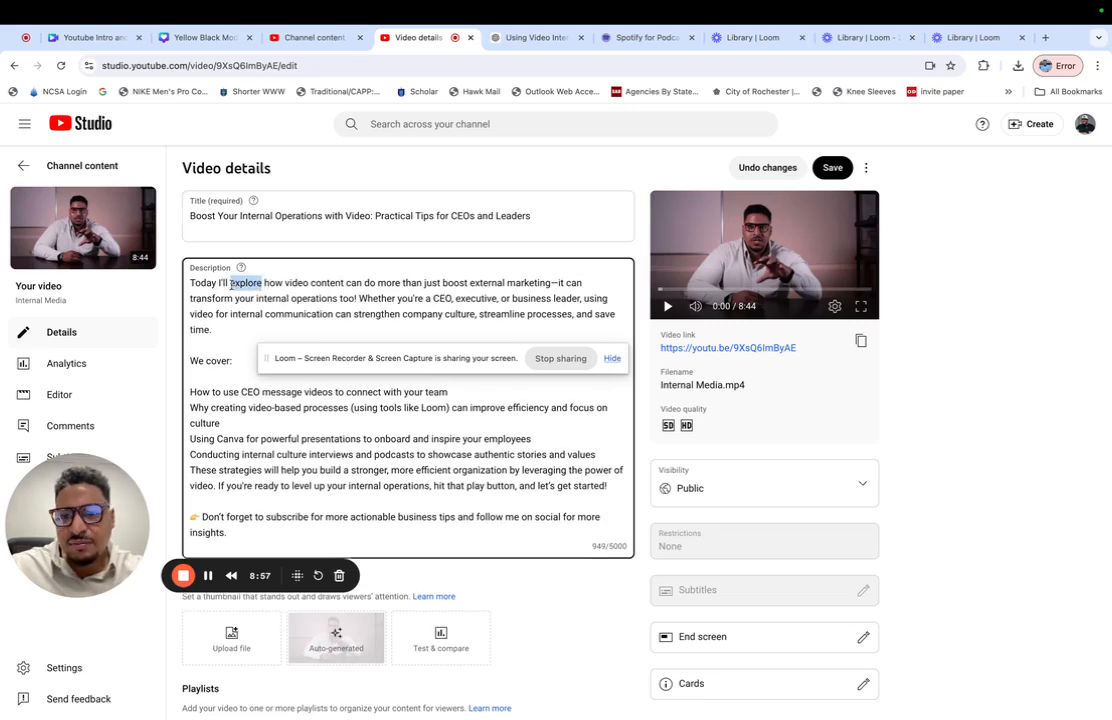
type("discuss")
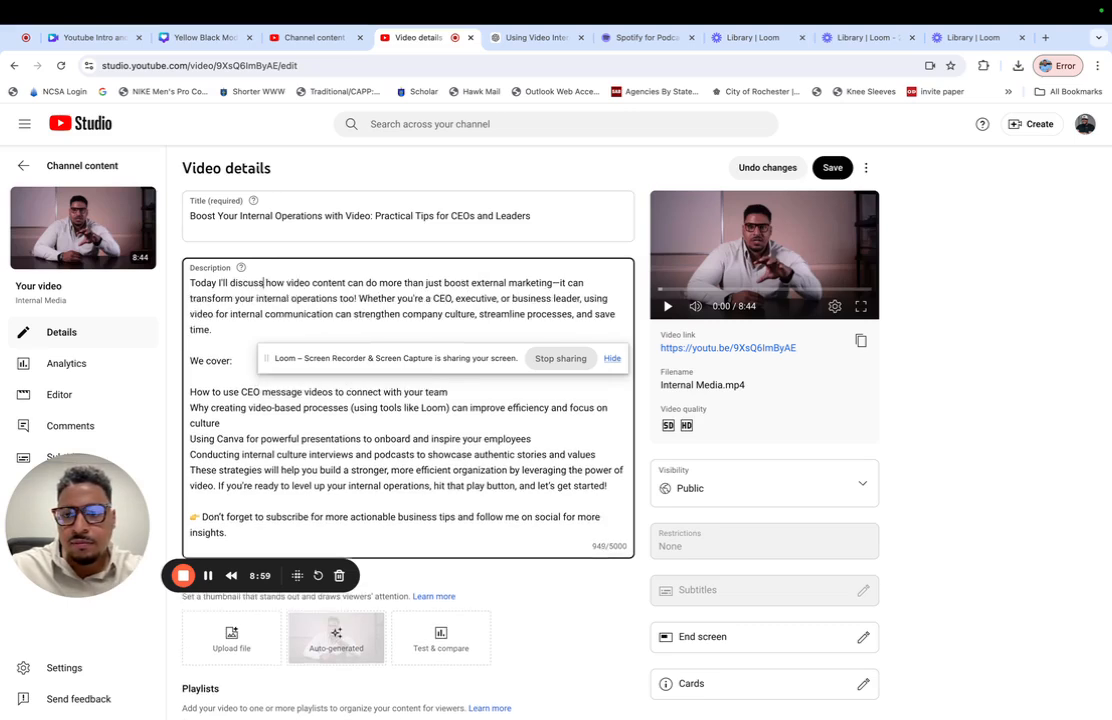
left_click(414, 250)
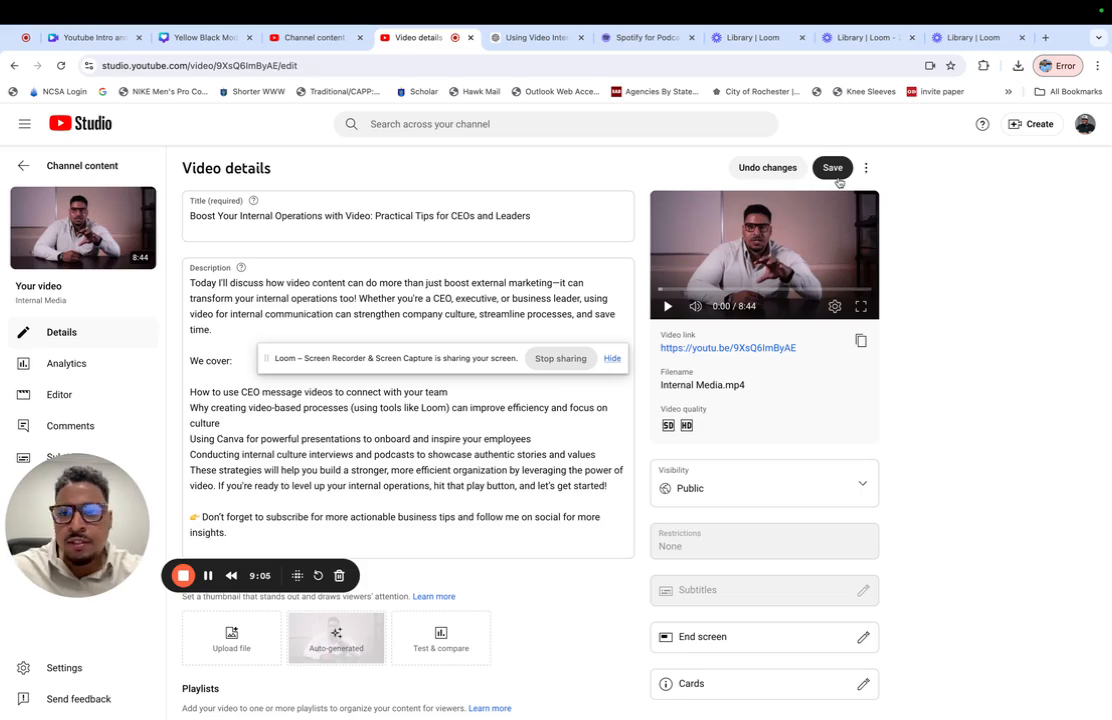
- Switch to ChatGPT, request a 4-5 word phrase that would go well on a YouTube thumbnail, and ask for it in all caps
left_click(527, 37)
left_click(516, 639)
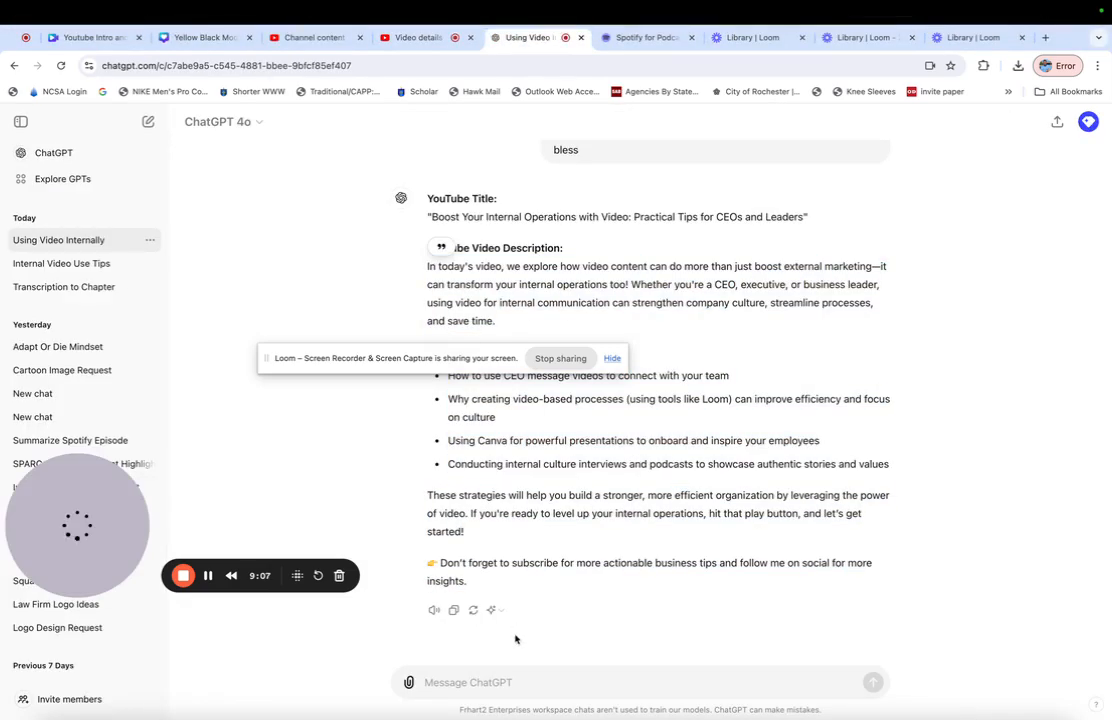
type("now, give me a 4-5 word phrase that would go good on a youtube thumbnail")
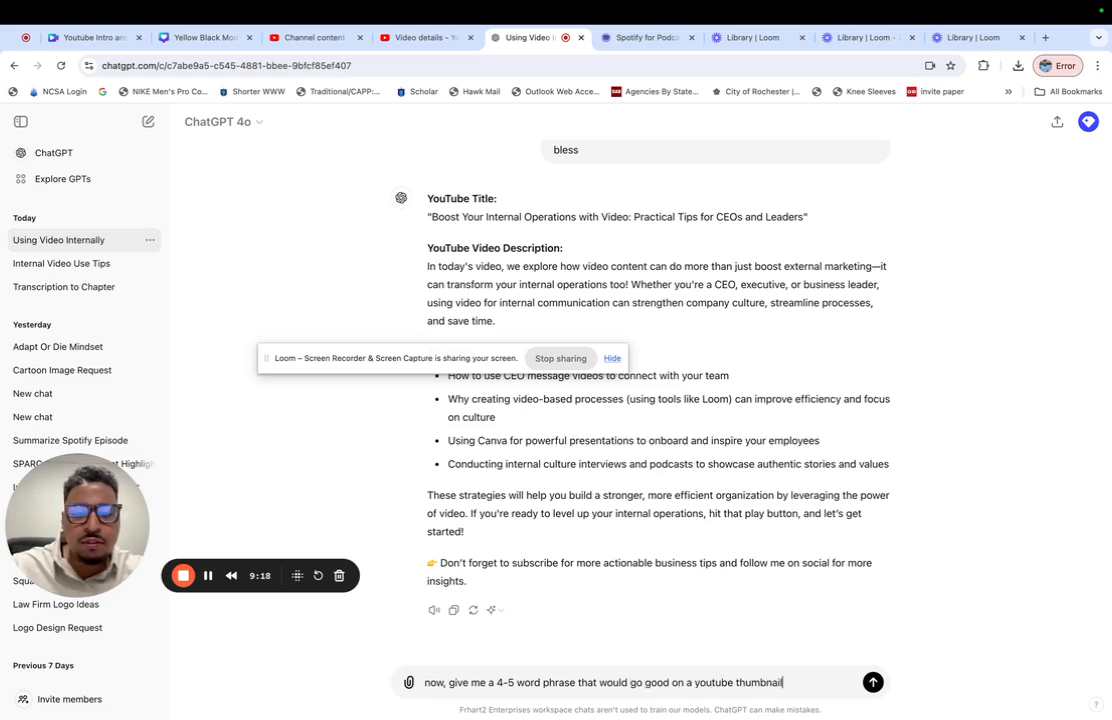
key("Return")
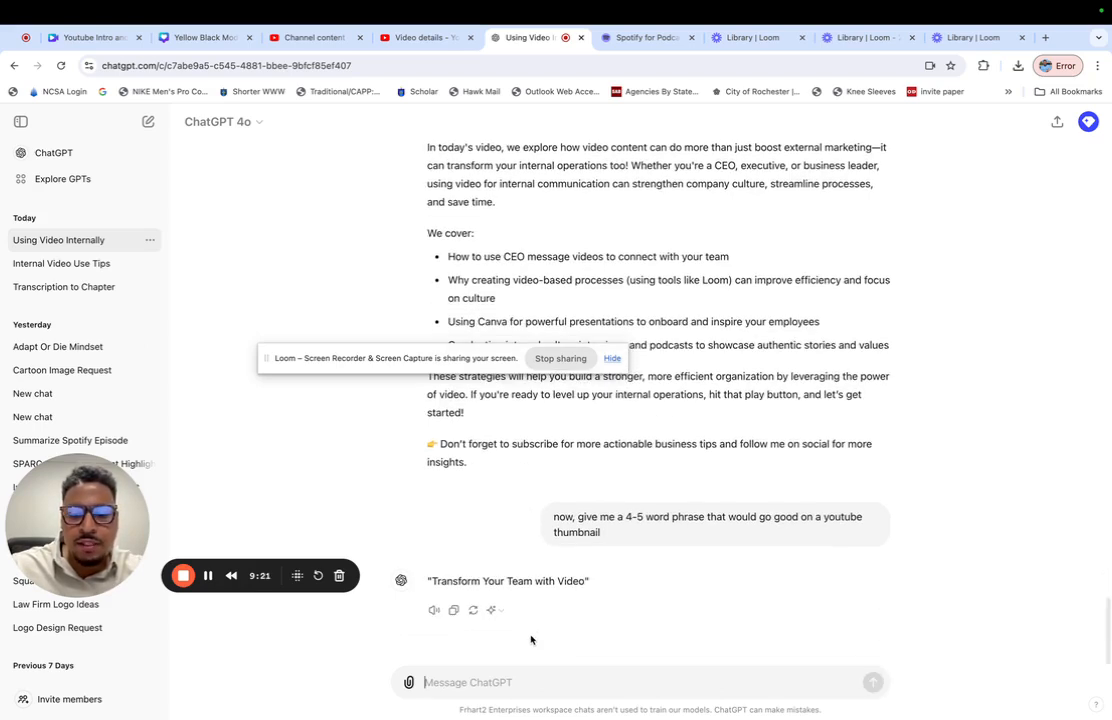
type("make it all caps")
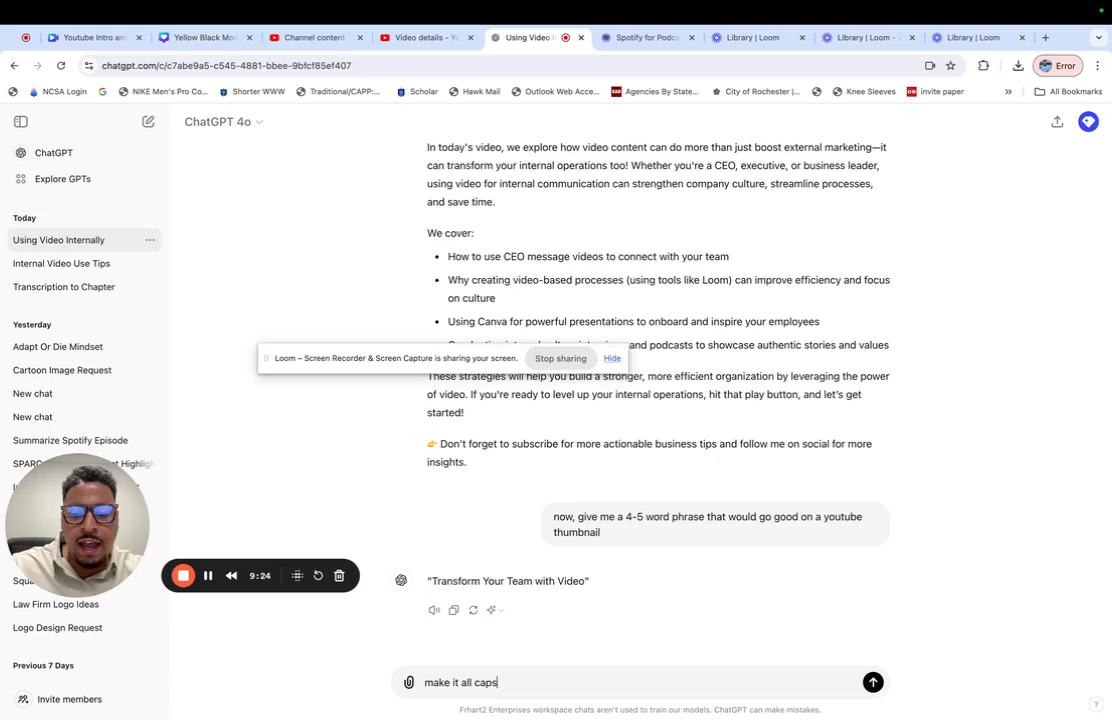
key("Return")
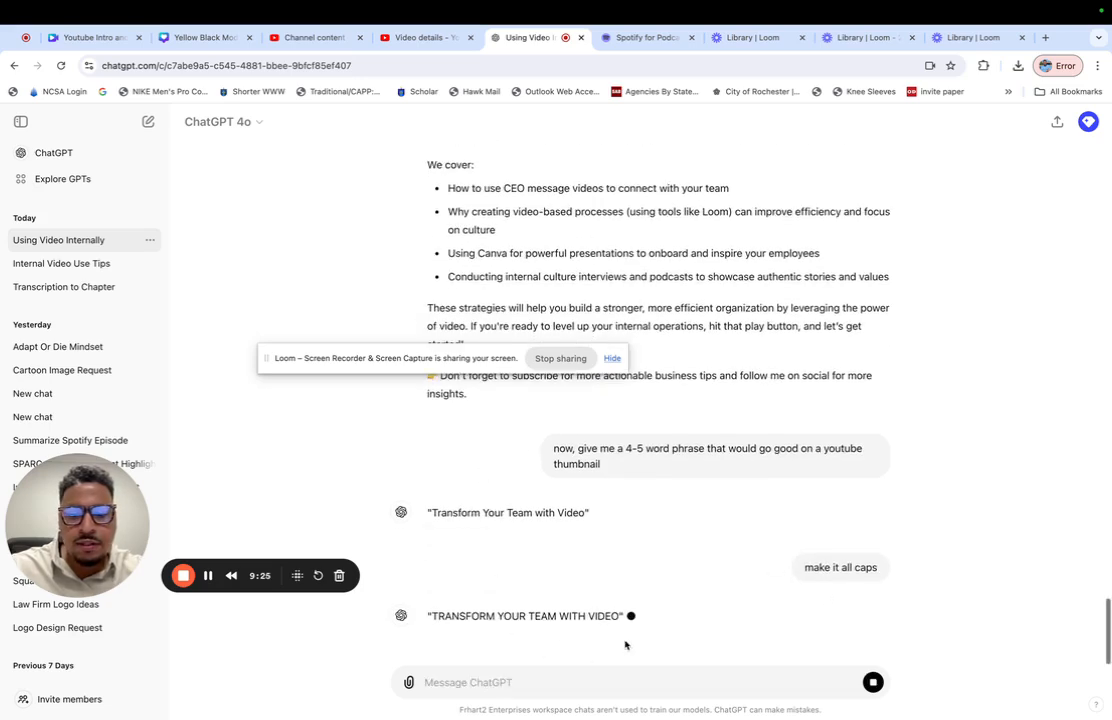
- Copy "TRANSFORM YOUR TEAM WITH VIDEO" from ChatGPT and replace the headline on page 1 of the Canva thumbnail with it
left_click_drag(620, 586, 430, 580)
key("ctrl+c")
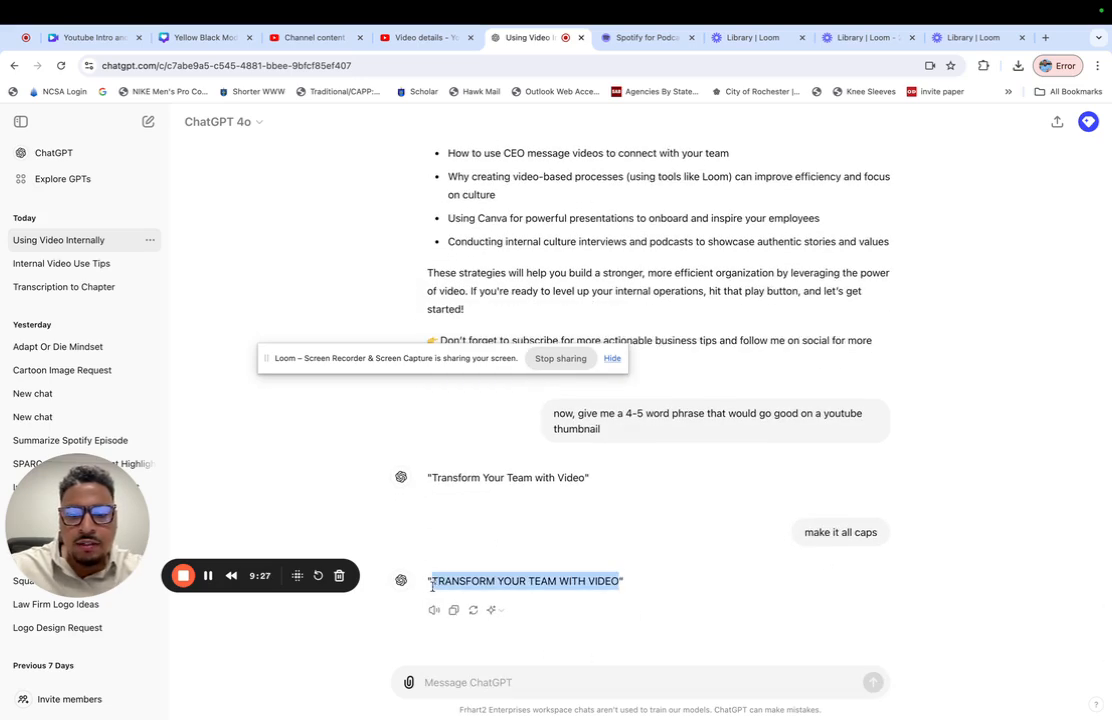
left_click(210, 39)
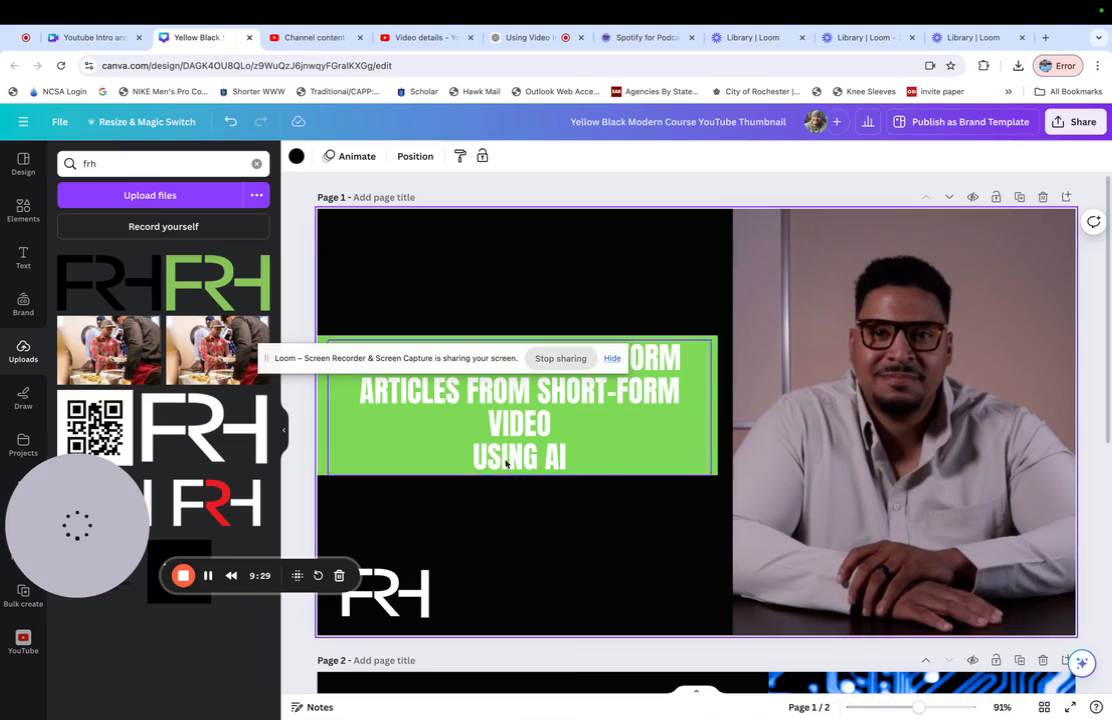
double_click(543, 455)
key("ctrl+a")
key("ctrl+v")
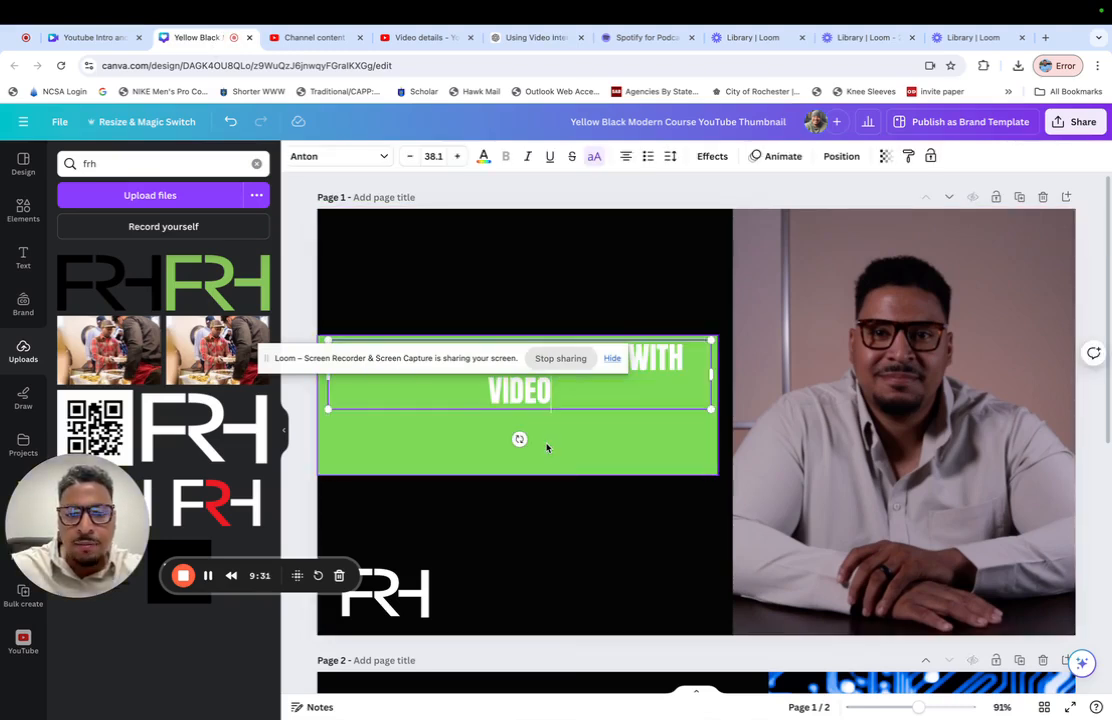
- Enlarge the thumbnail headline to font size 62.1 and move it slightly down to centre it in the green box
left_click(457, 156)
left_click(457, 156)
left_click(457, 156)
left_click(457, 156)
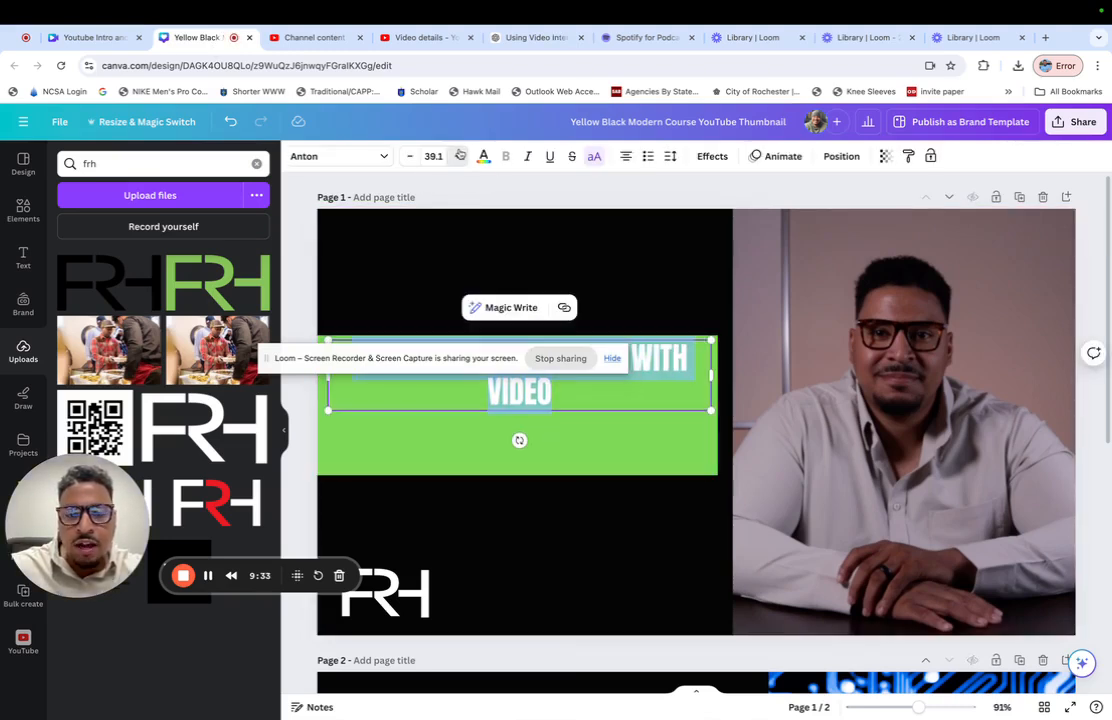
left_click(457, 156)
left_click(457, 156)
left_click(459, 156)
left_click(459, 156)
left_click(459, 156)
left_click(459, 156)
left_click(459, 156)
left_click(459, 156)
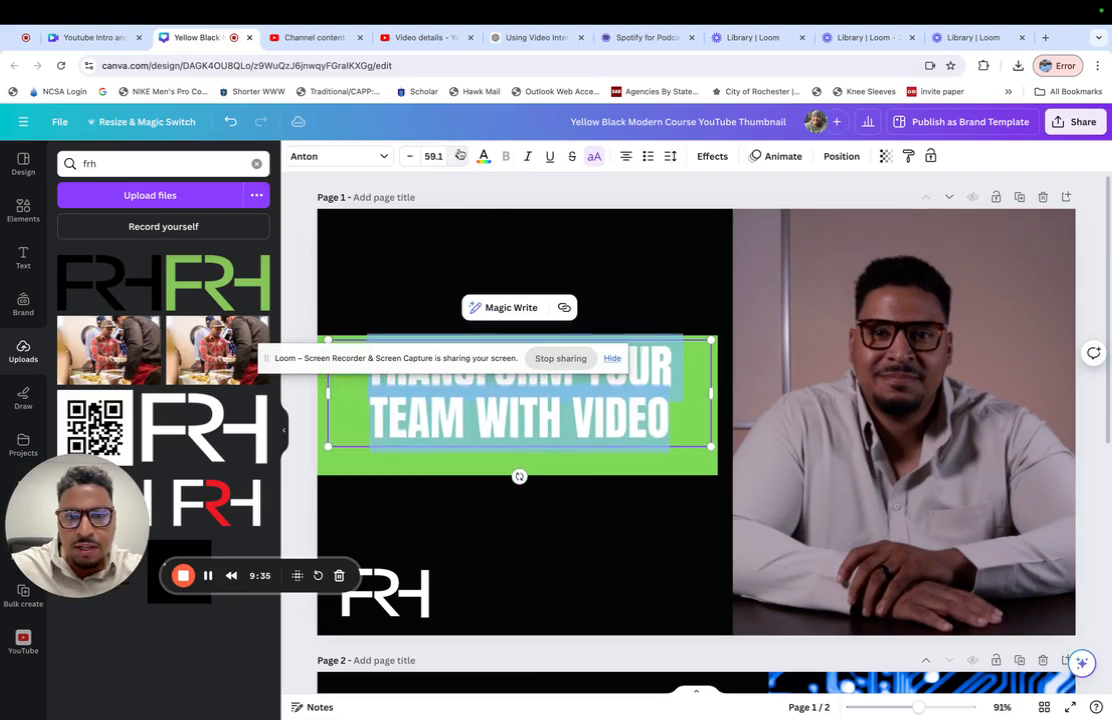
left_click(459, 156)
left_click(459, 156)
left_click(633, 241)
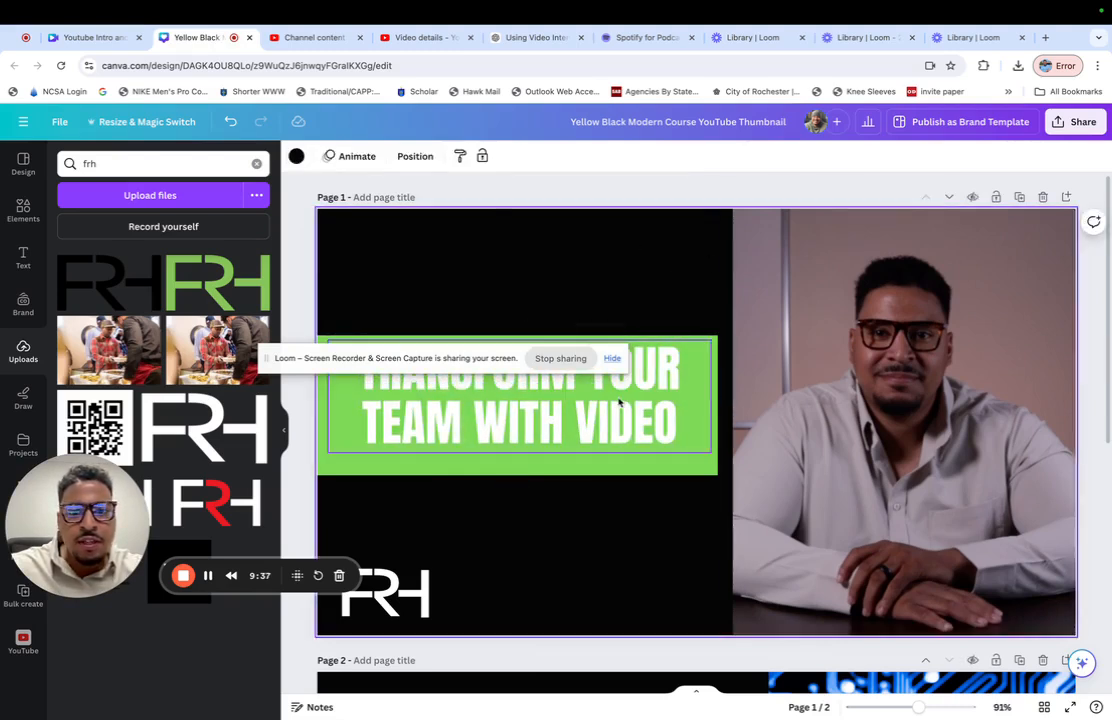
left_click_drag(618, 398, 618, 409)
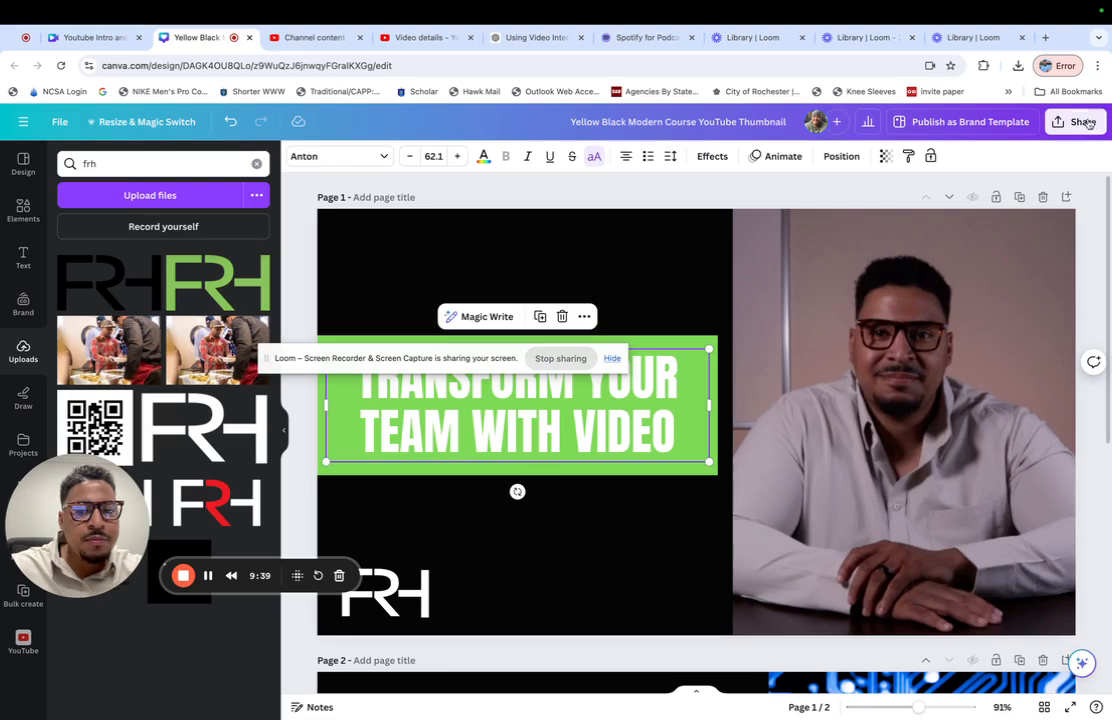
- Download only page 1 of the thumbnail design as a PNG and save it in Documents as "Internal Media"
left_click(1088, 122)
left_click(943, 463)
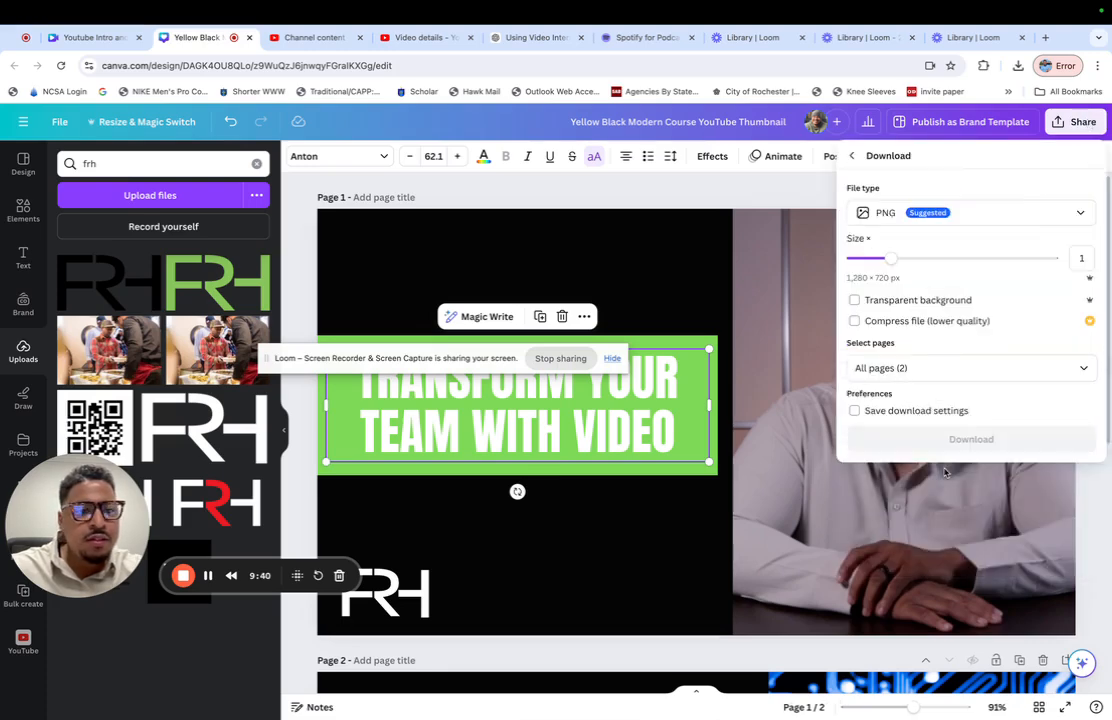
left_click(1079, 369)
left_click(1084, 405)
left_click(1084, 441)
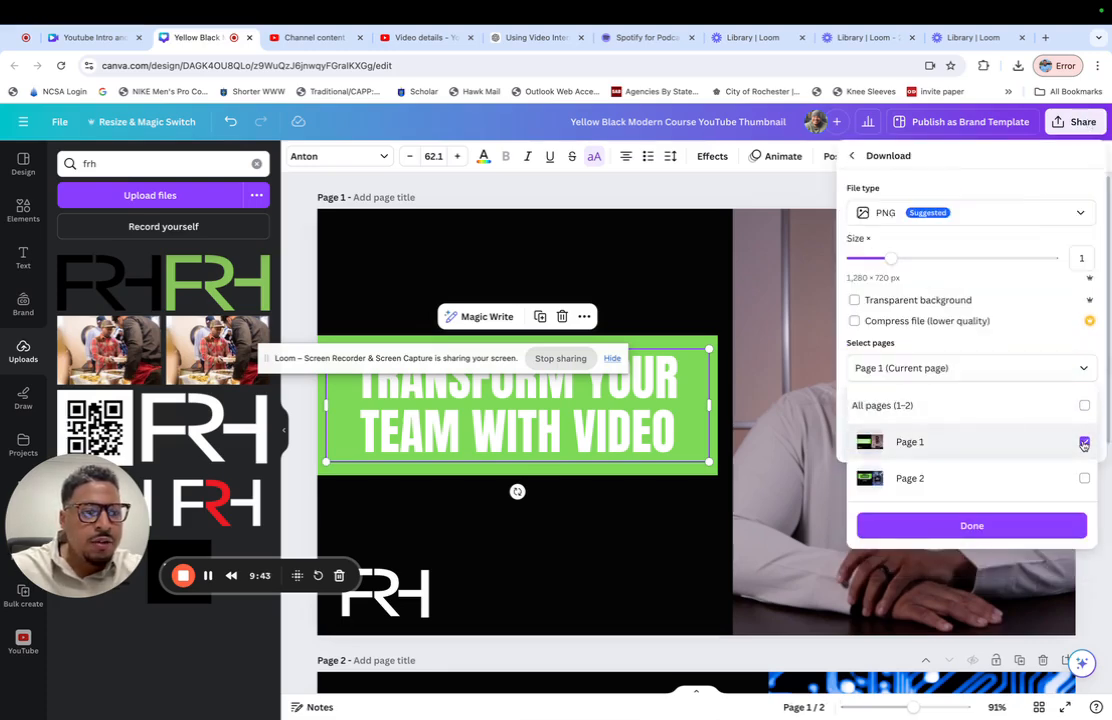
left_click(1020, 537)
left_click(1003, 444)
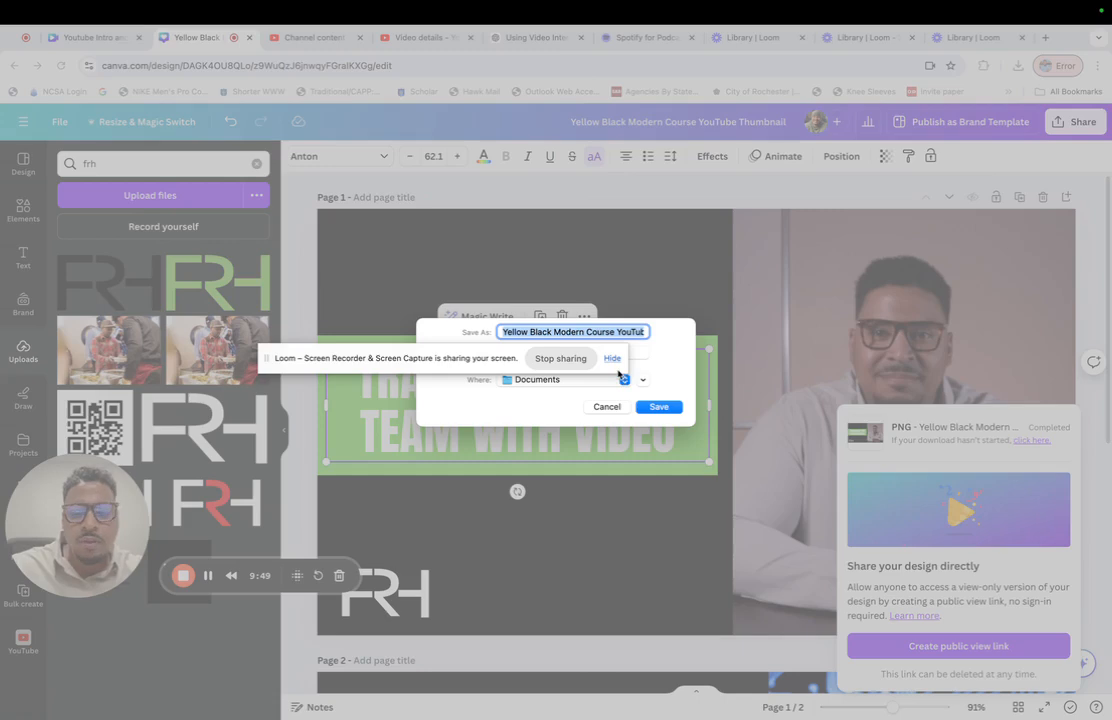
key("BackSpace")
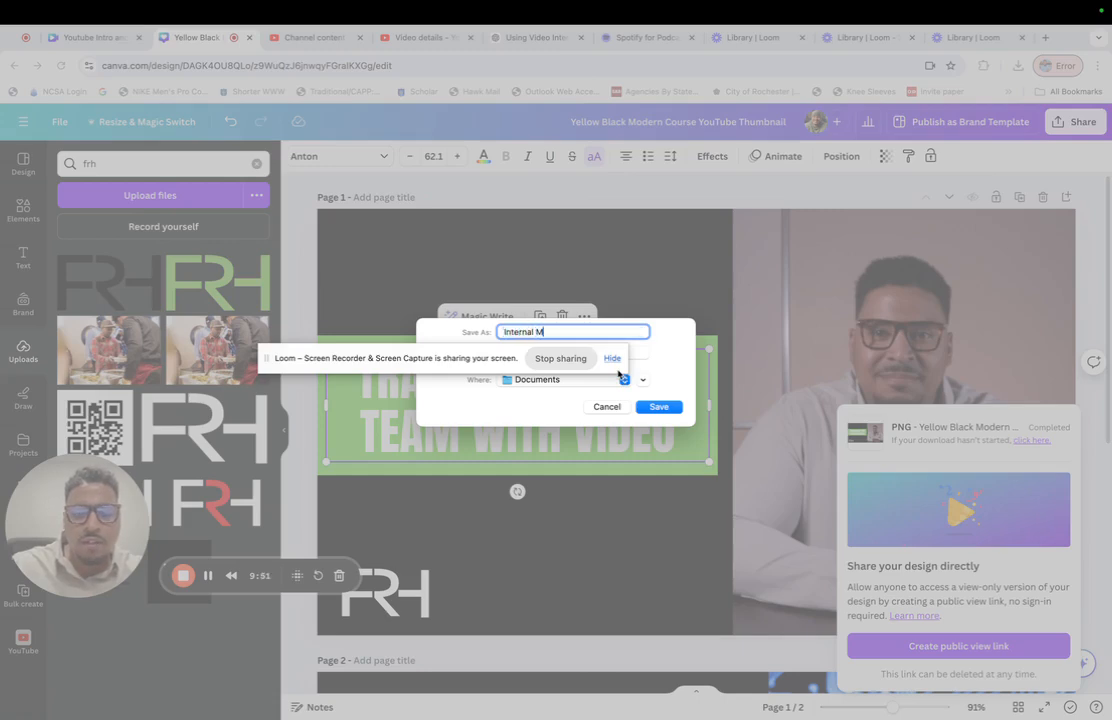
type("Internal Media")
key("Return")
- Switch to the video's details in YouTube Studio, upload Internal Media.png as its thumbnail and save the changes
left_click(527, 38)
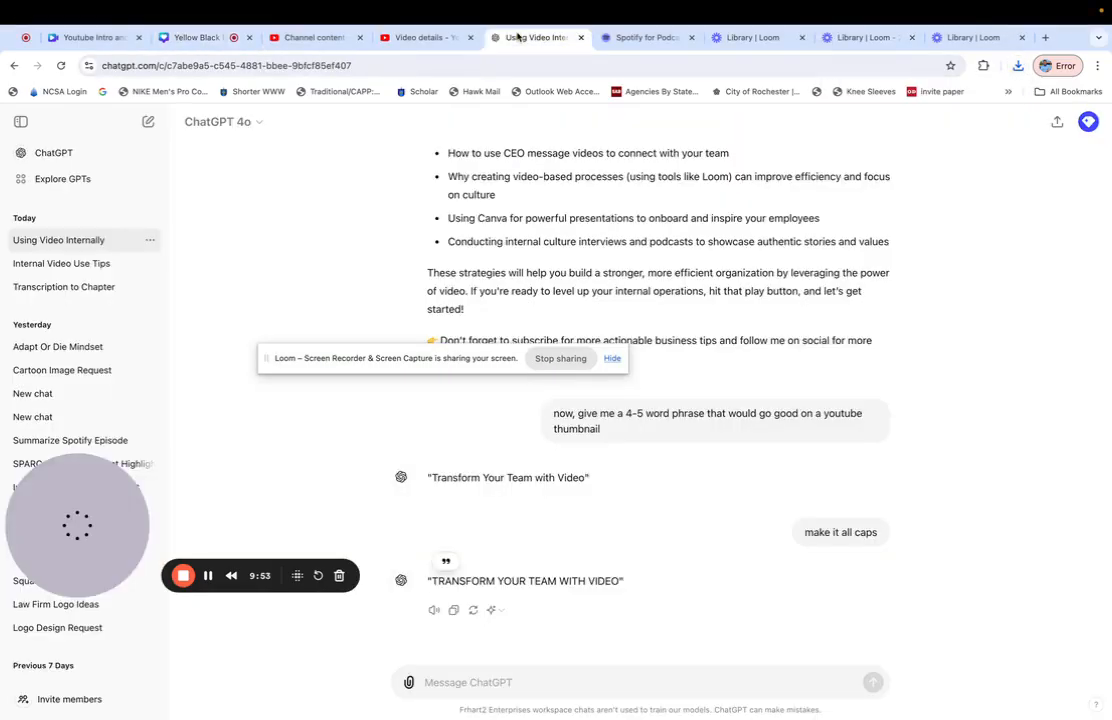
left_click(430, 40)
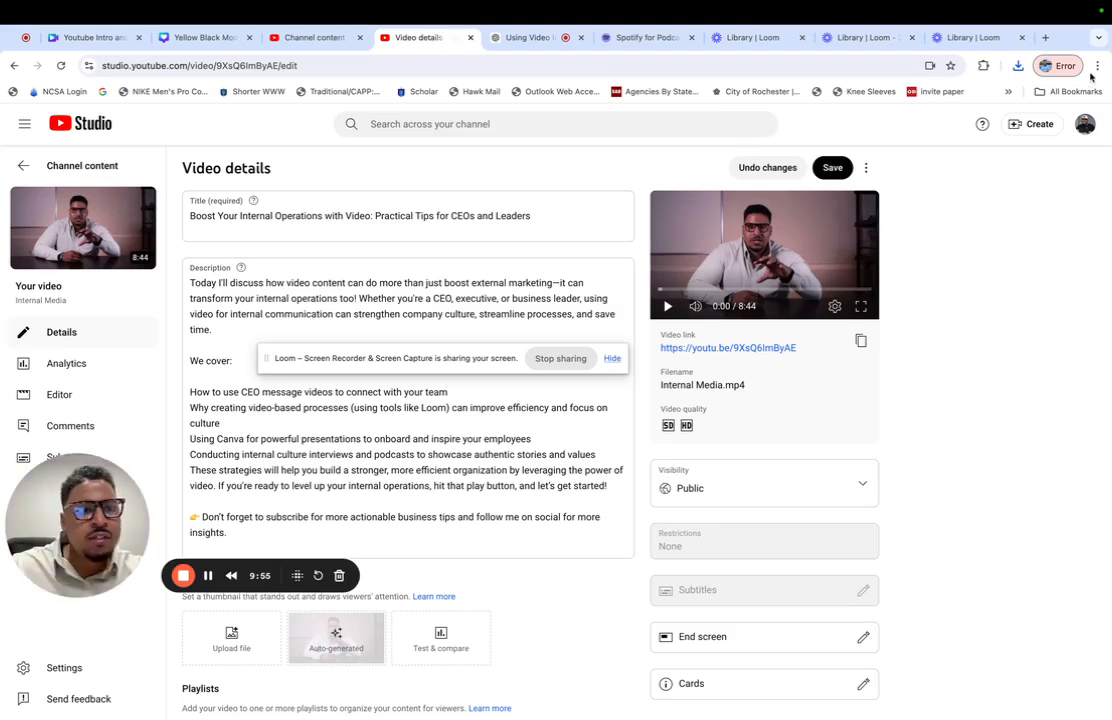
left_click(1018, 66)
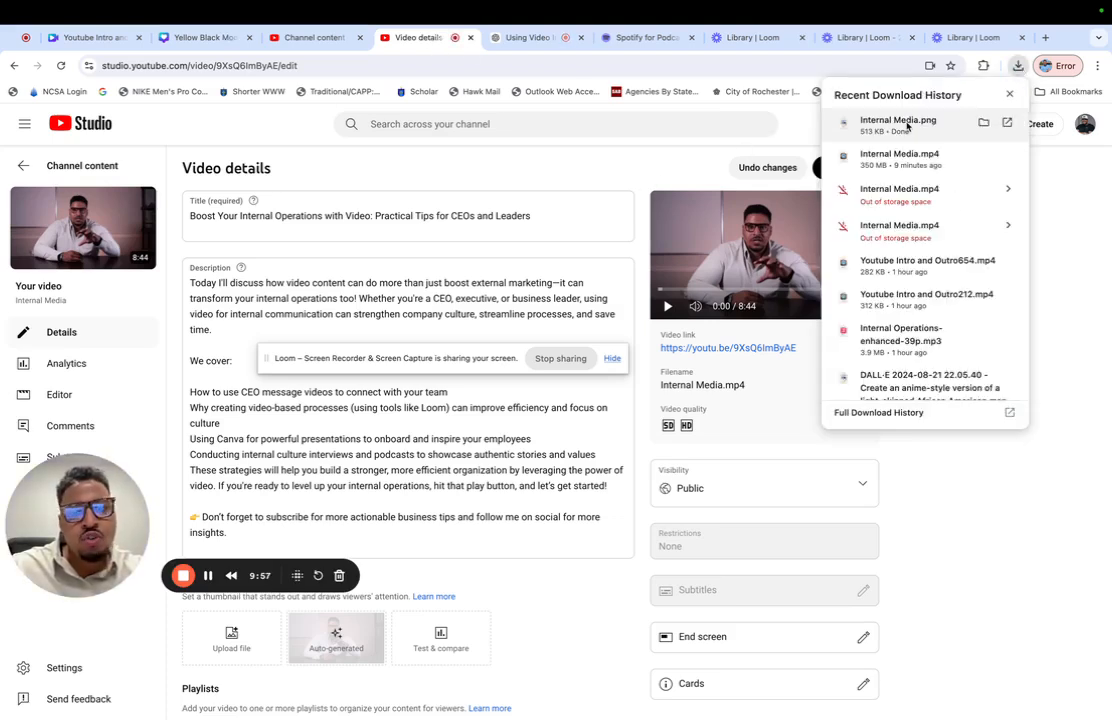
left_click_drag(907, 126, 233, 643)
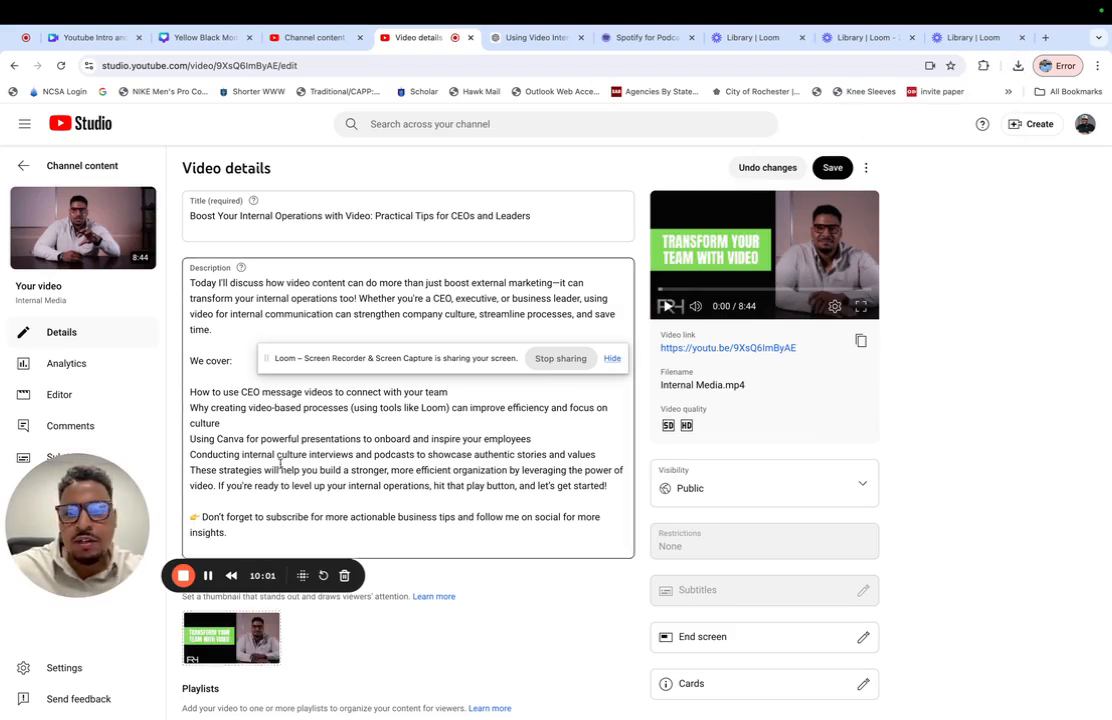
left_click(834, 168)
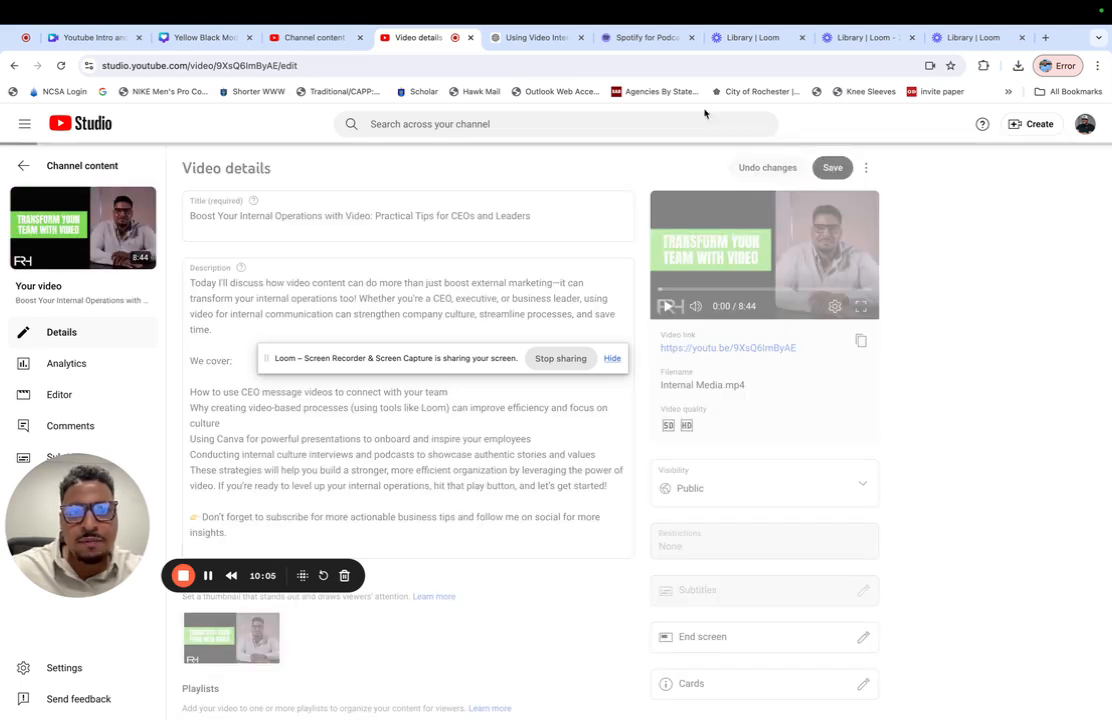
- Switch to Spotify for Podcasters, start a new episode and upload the downloaded 350 MB Internal Media.mp4 to it
left_click(638, 44)
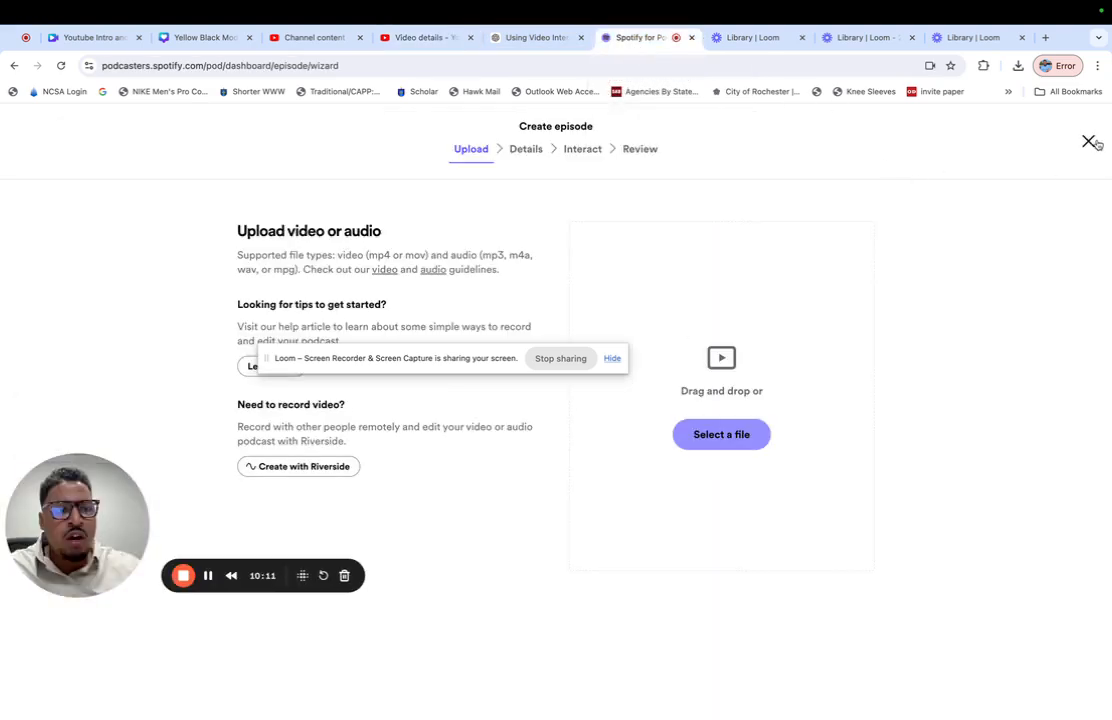
left_click(1089, 142)
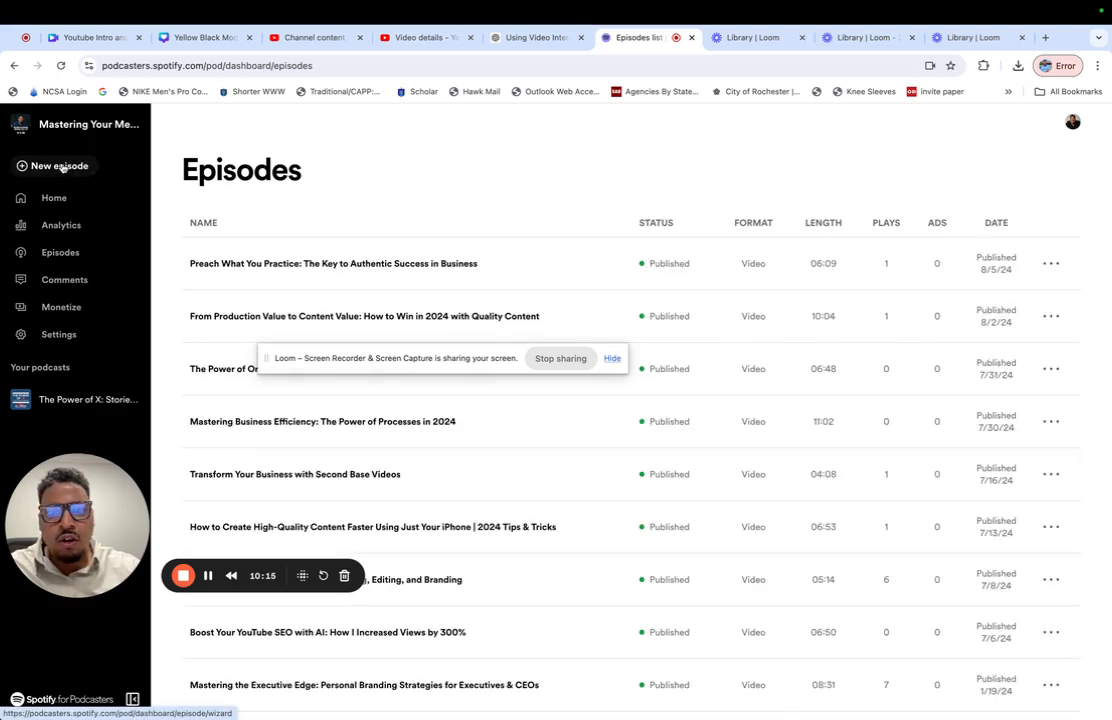
left_click(63, 167)
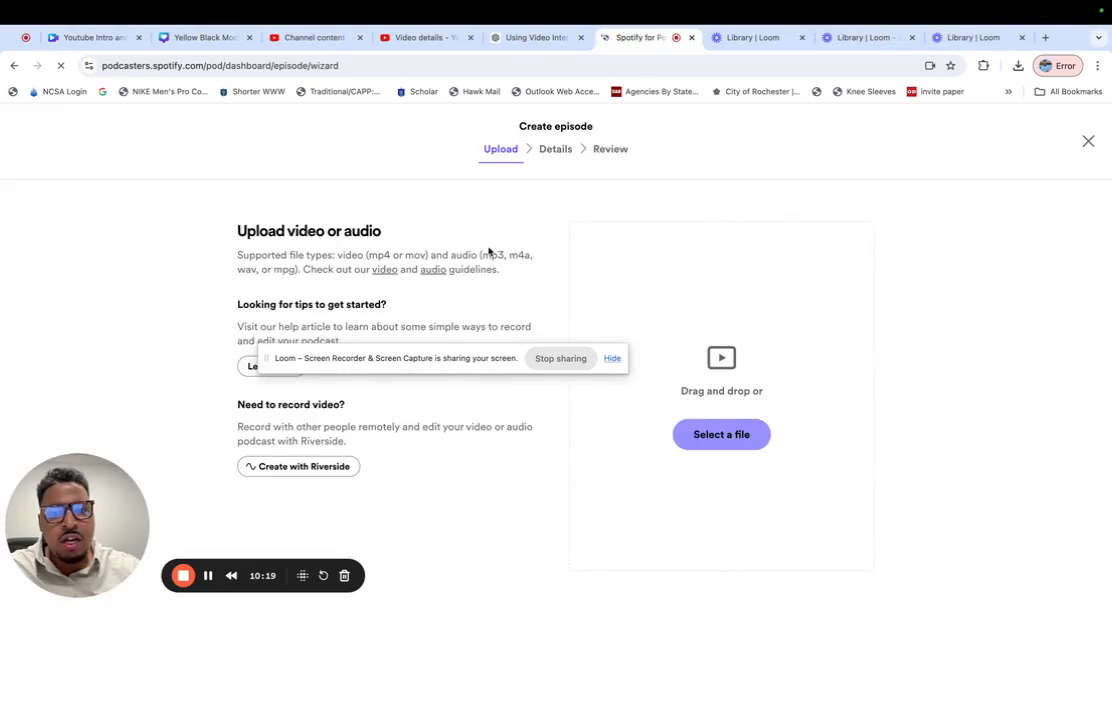
left_click(1017, 66)
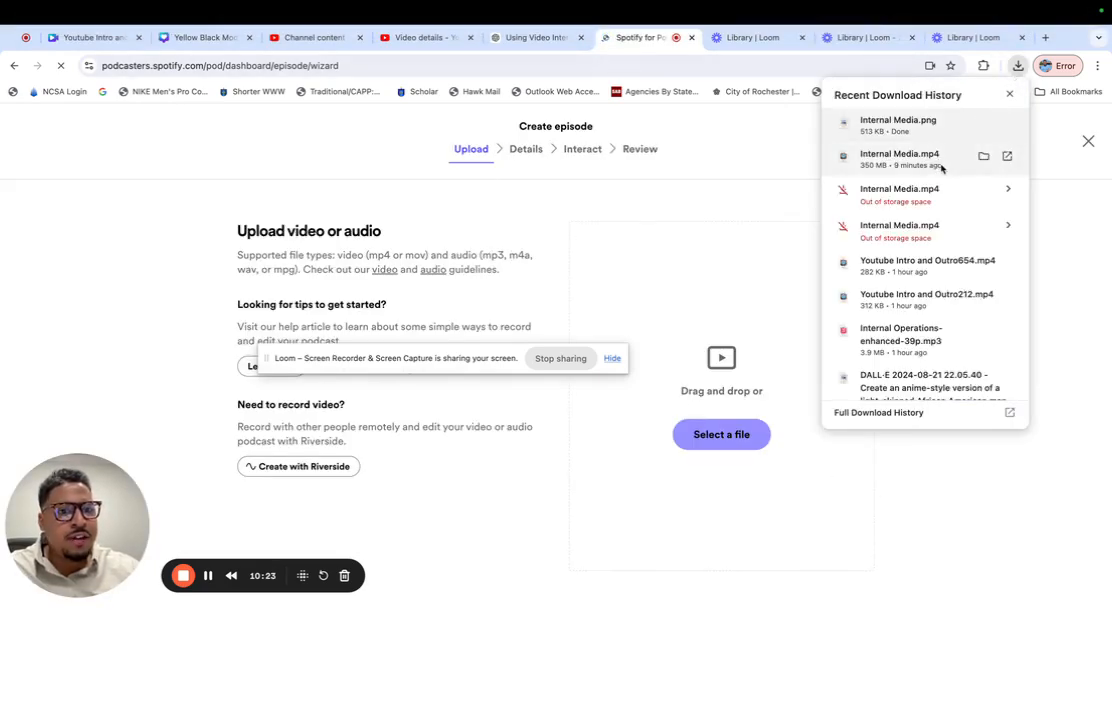
left_click_drag(941, 168, 700, 445)
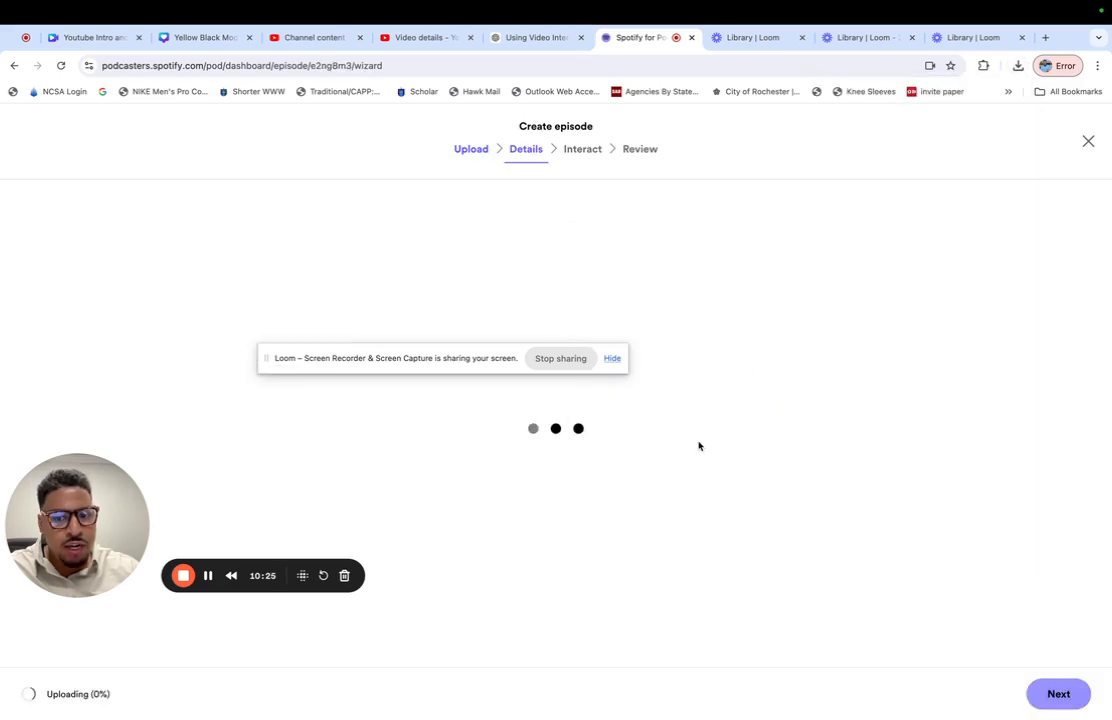
- Copy the YouTube title "Boost Your Internal Operations with Video: Practical Tips for CEOs and Leaders" from ChatGPT into the Spotify episode's title
left_click(360, 310)
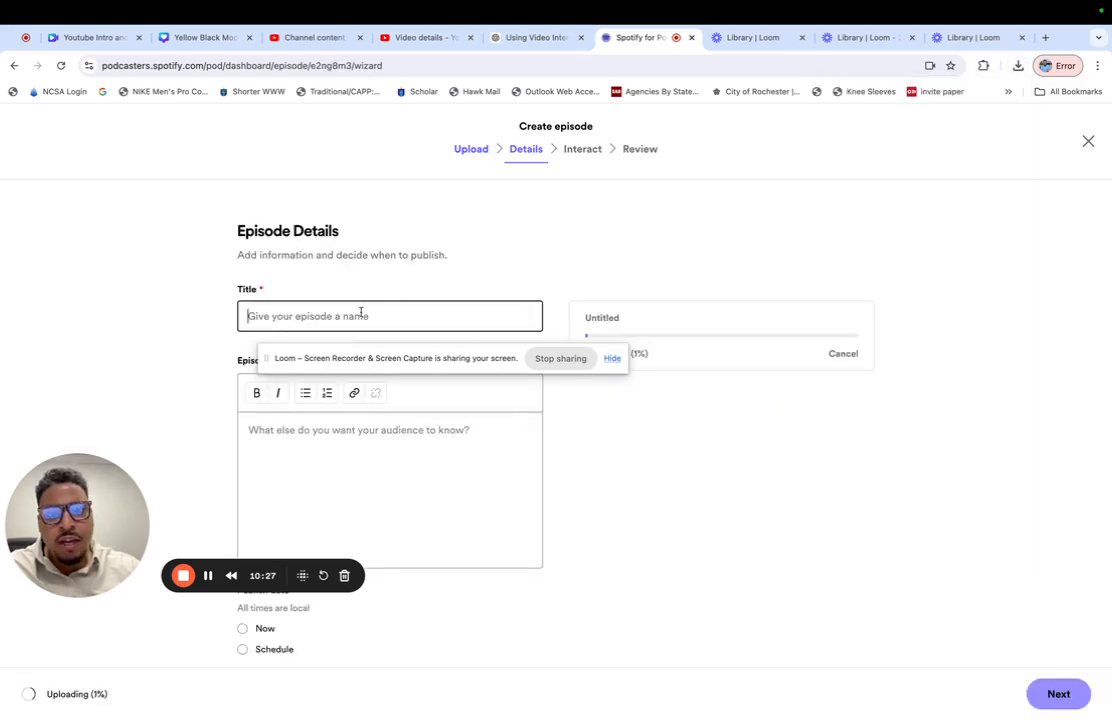
left_click(524, 38)
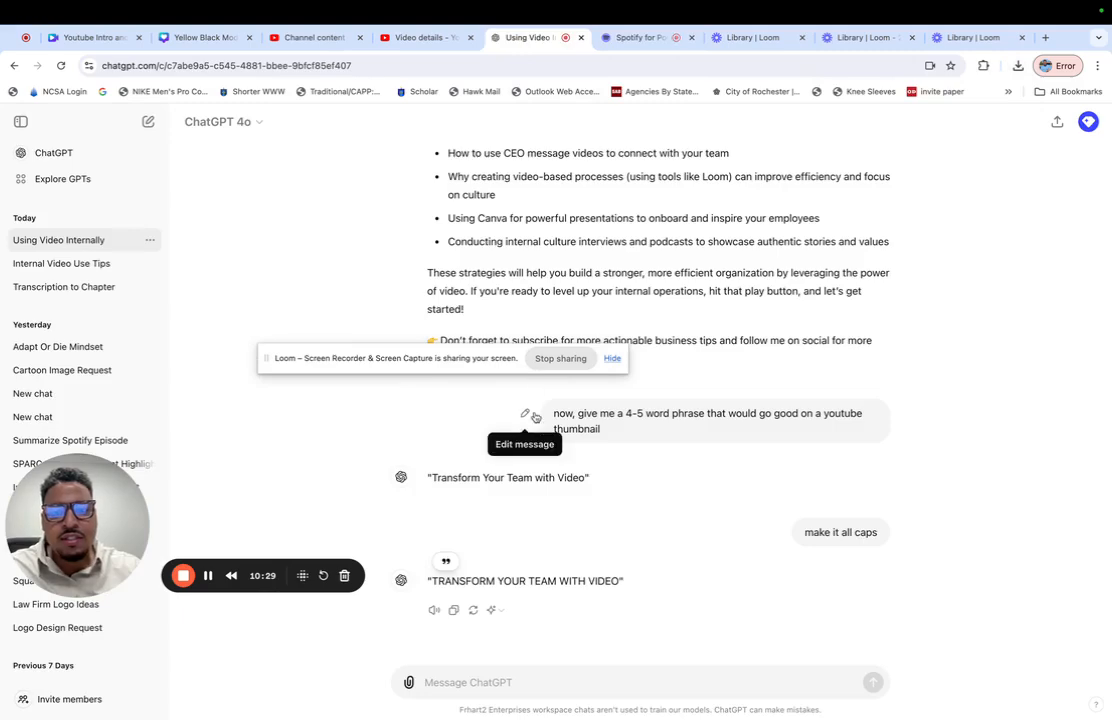
scroll(558, 280, "up", 5)
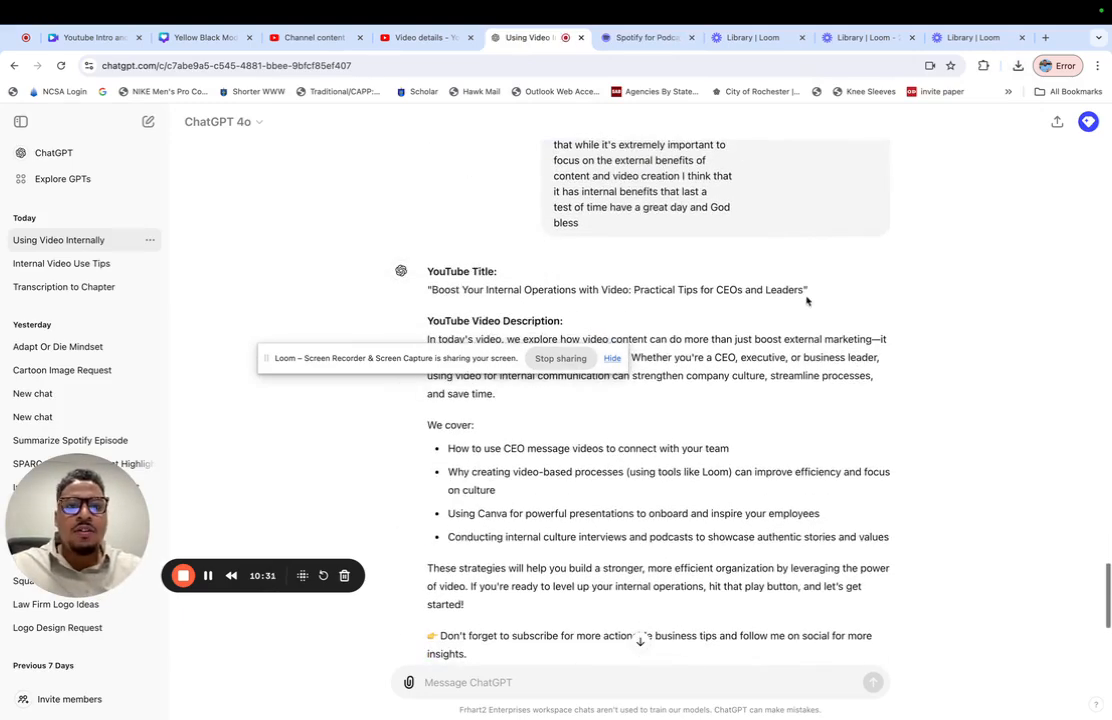
left_click_drag(803, 290, 430, 292)
key("super+c")
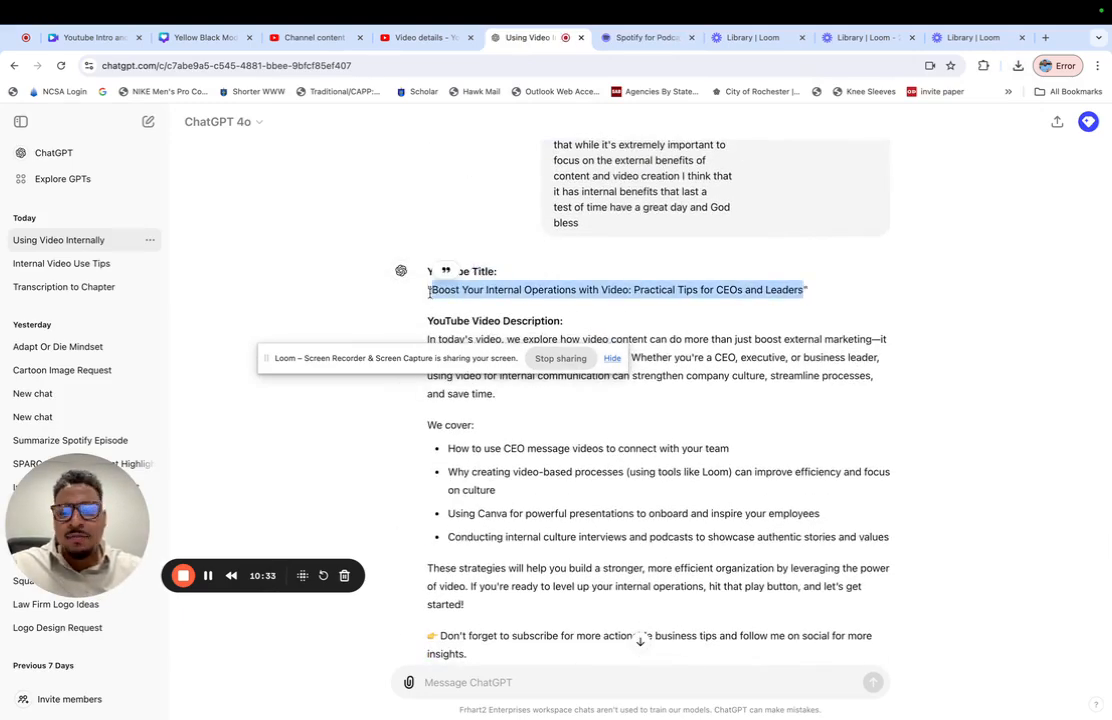
left_click(645, 37)
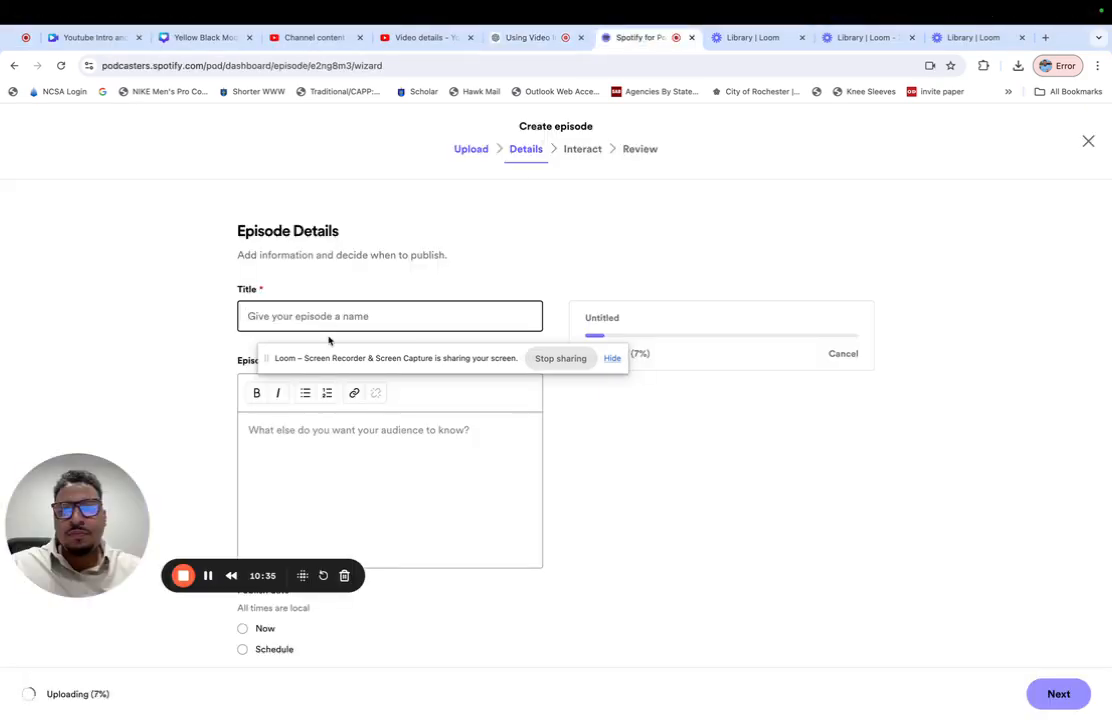
key("super+v")
- Switch back to the ChatGPT conversation and send the prompt "What about a spotify epsiode description"
left_click(320, 437)
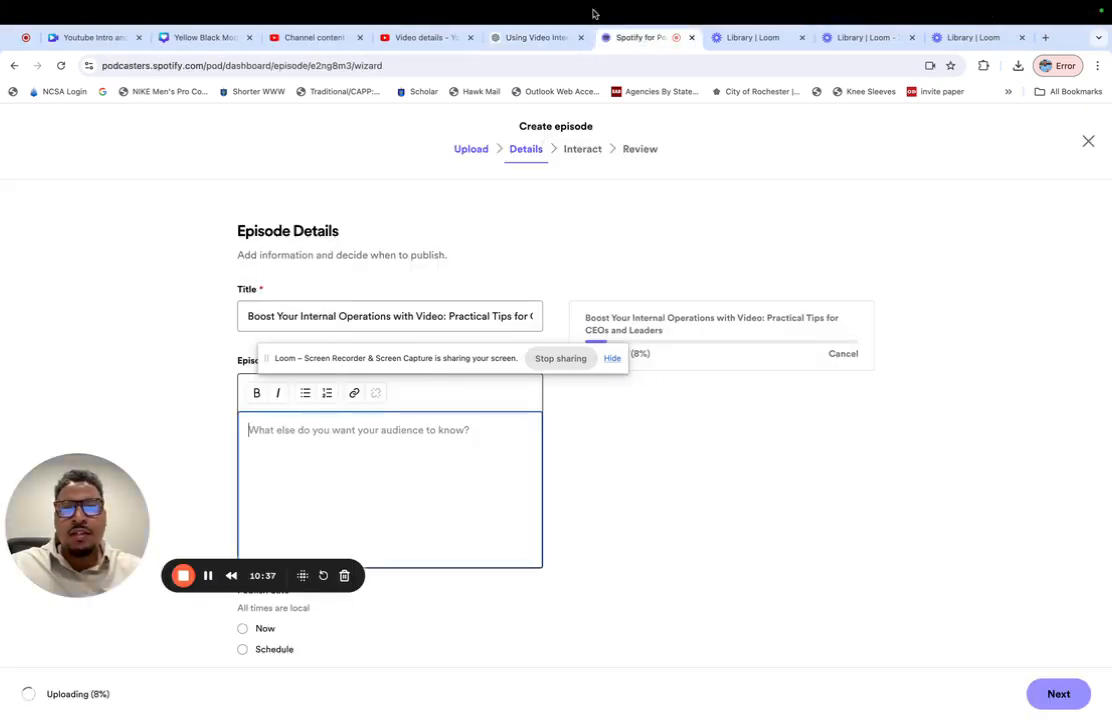
left_click(540, 38)
left_click(523, 681)
type("What about a spotify epsiode description")
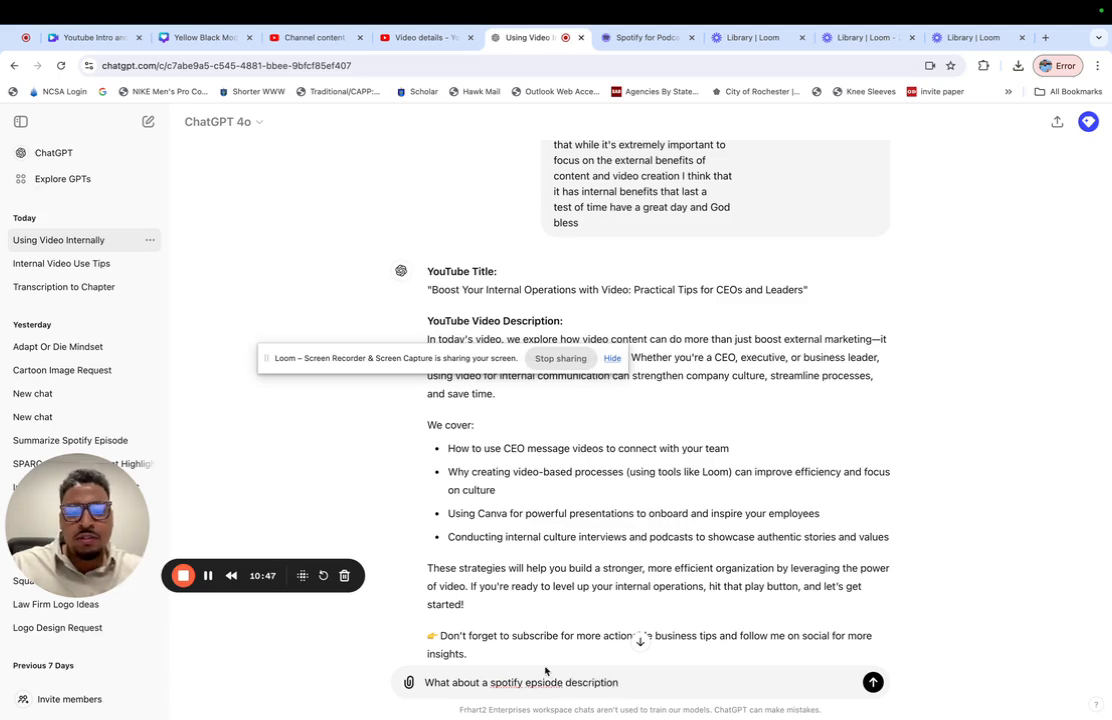
key("Return")
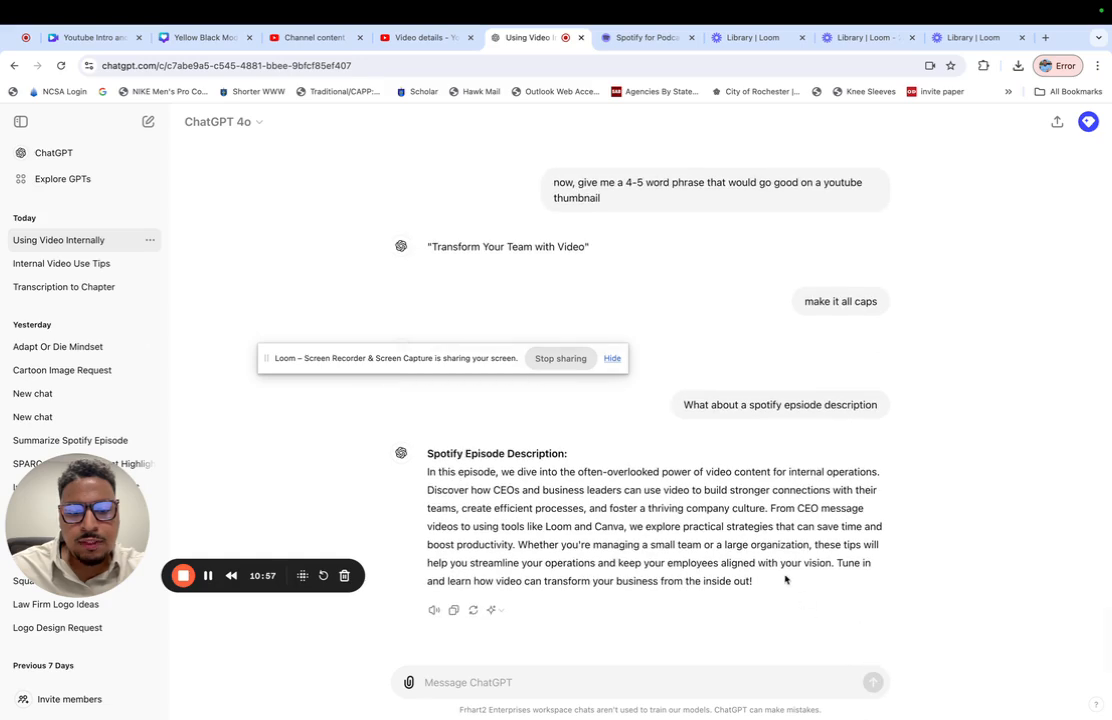
- Copy the full Spotify episode description from ChatGPT into the episode description in Spotify for Podcasters and remove the trailing blank line
left_click_drag(787, 582, 427, 471)
key("ctrl+c")
left_click(648, 38)
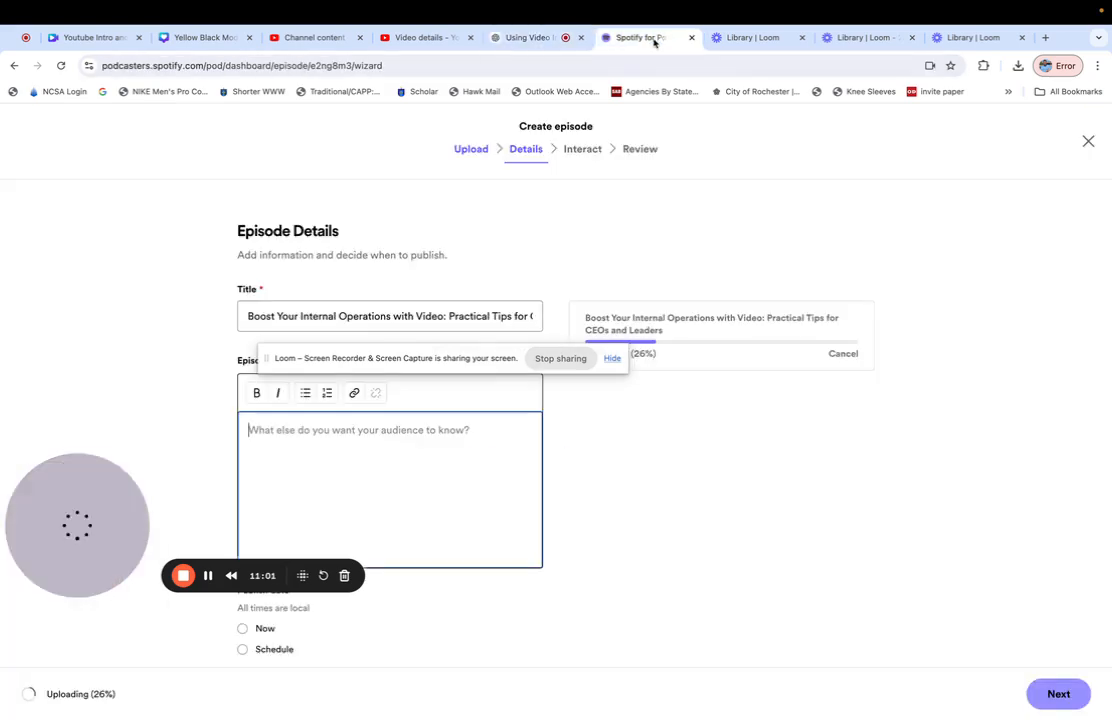
key("ctrl+v")
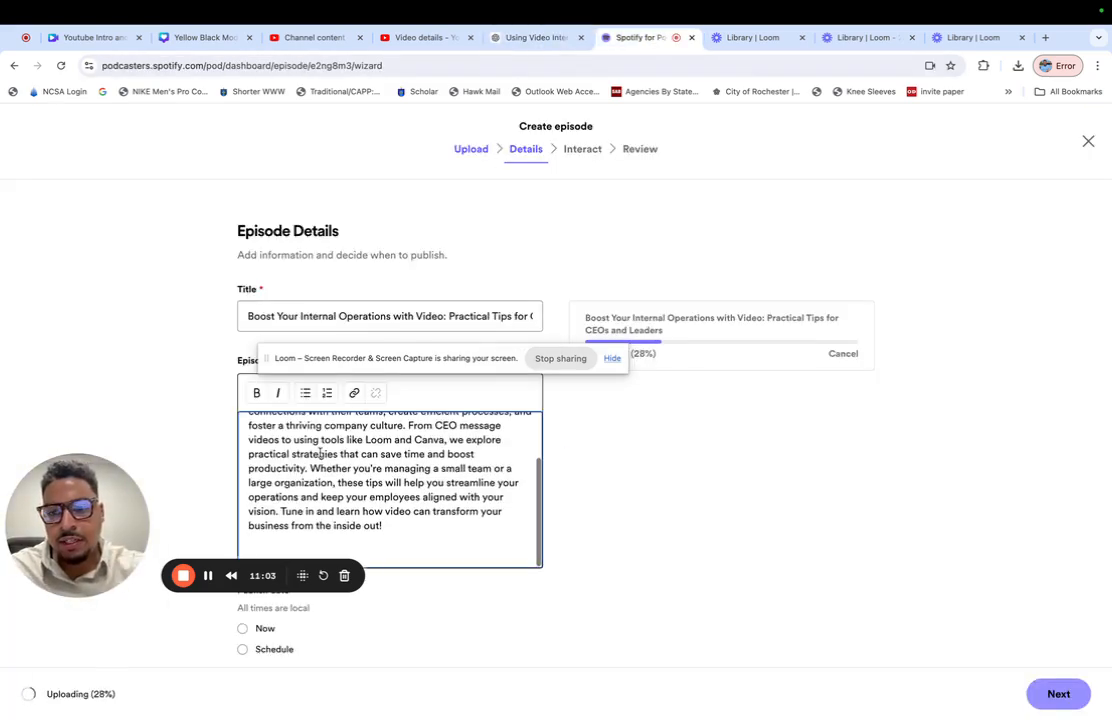
key("BackSpace")
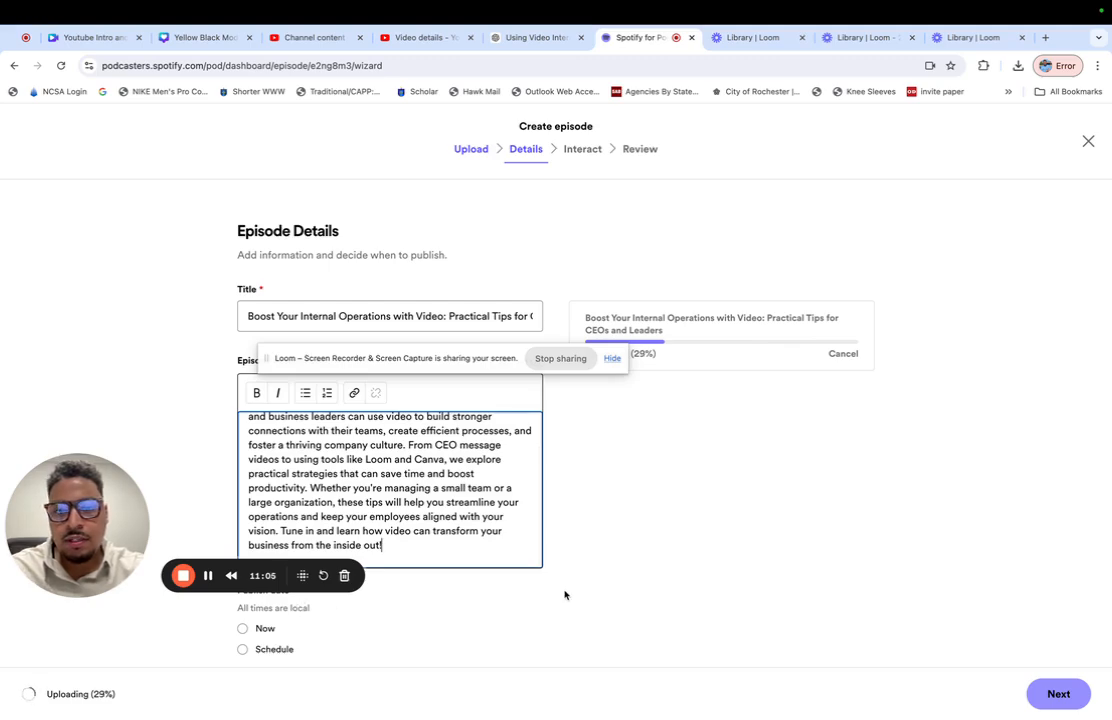
- Set the episode's publish date to Now and answer No for both explicit content and promotional content
scroll(565, 593, "down", 5)
scroll(209, 386, "up", 2)
scroll(209, 386, "down", 1)
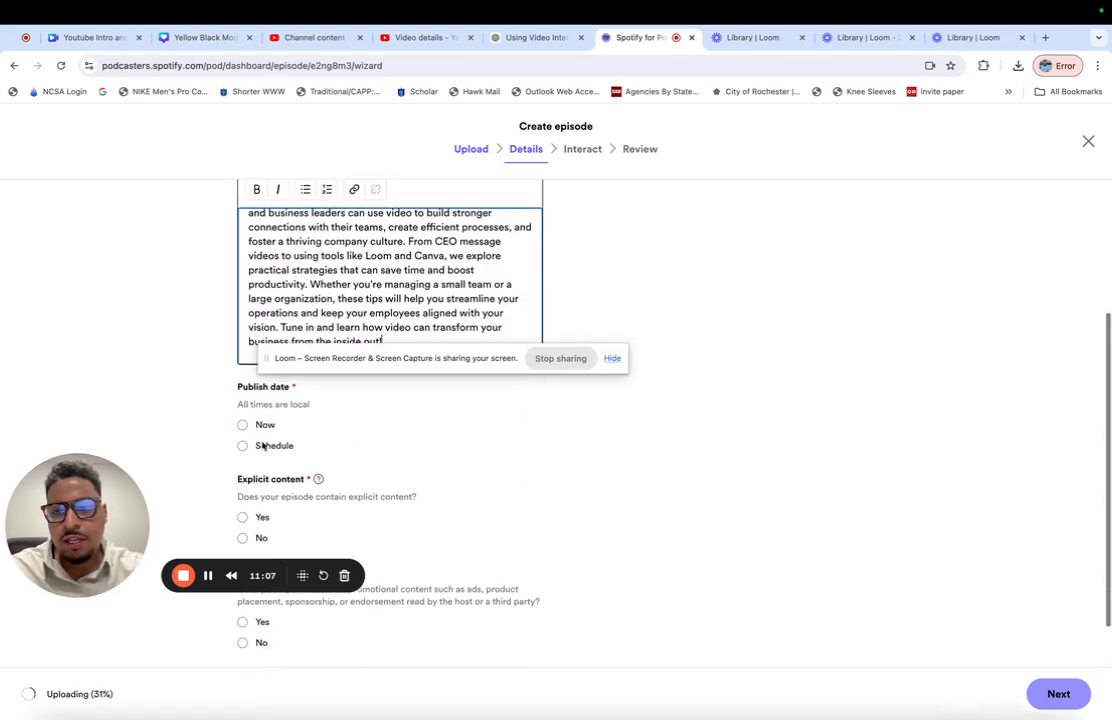
left_click(242, 425)
scroll(251, 476, "down", 1)
left_click(251, 477)
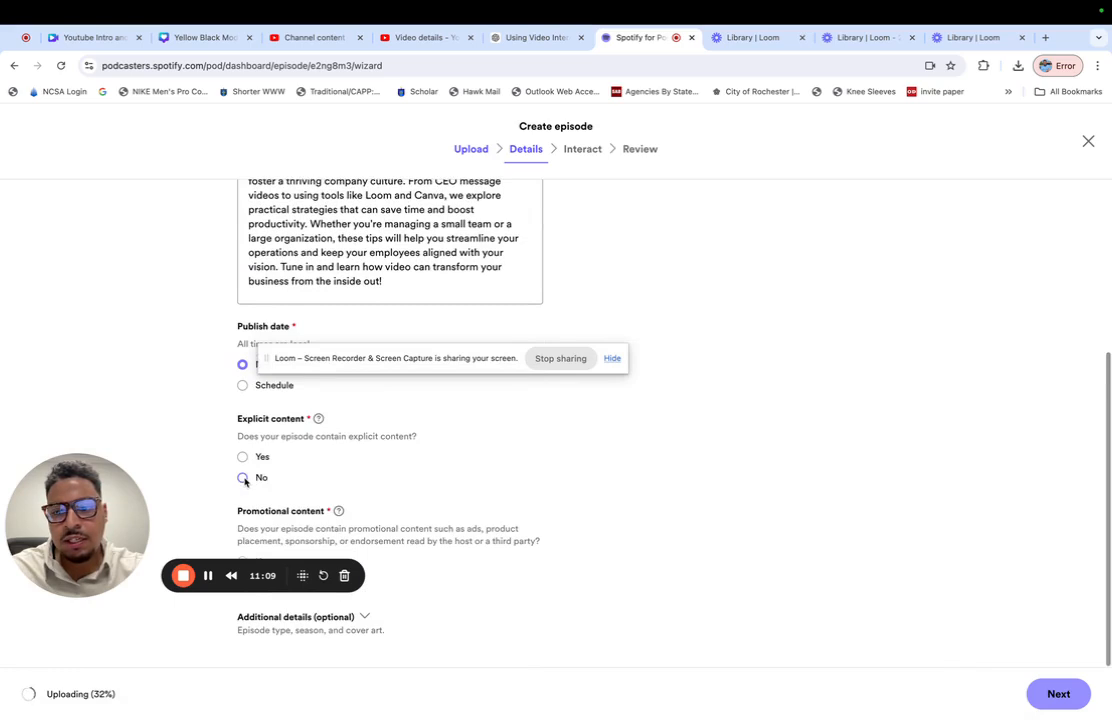
left_click_drag(135, 545, 138, 372)
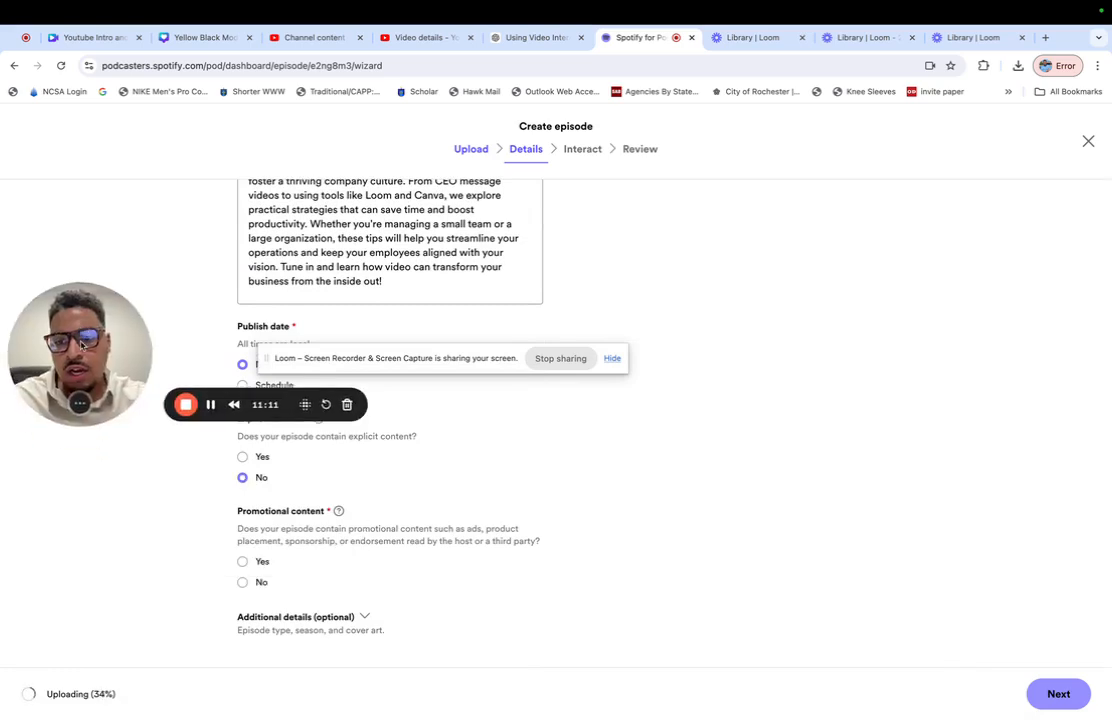
left_click(244, 583)
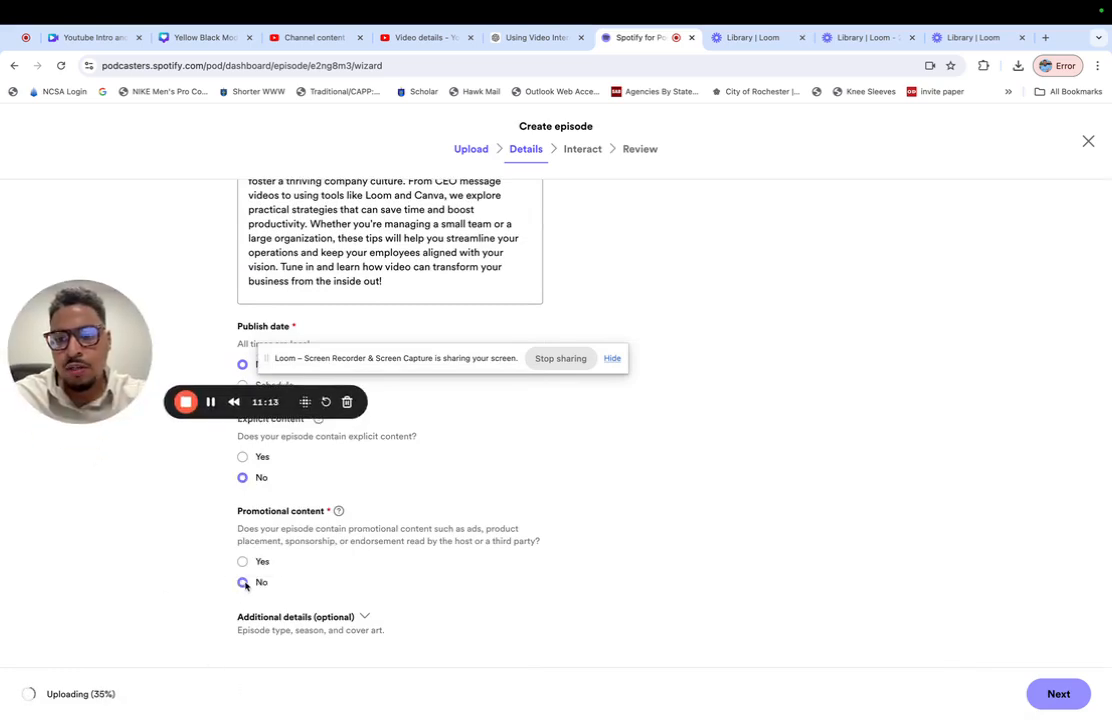
- Continue past the episode details and interaction settings to the review, publish the episode and dismiss the sharing dialog
scroll(764, 454, "up", 3)
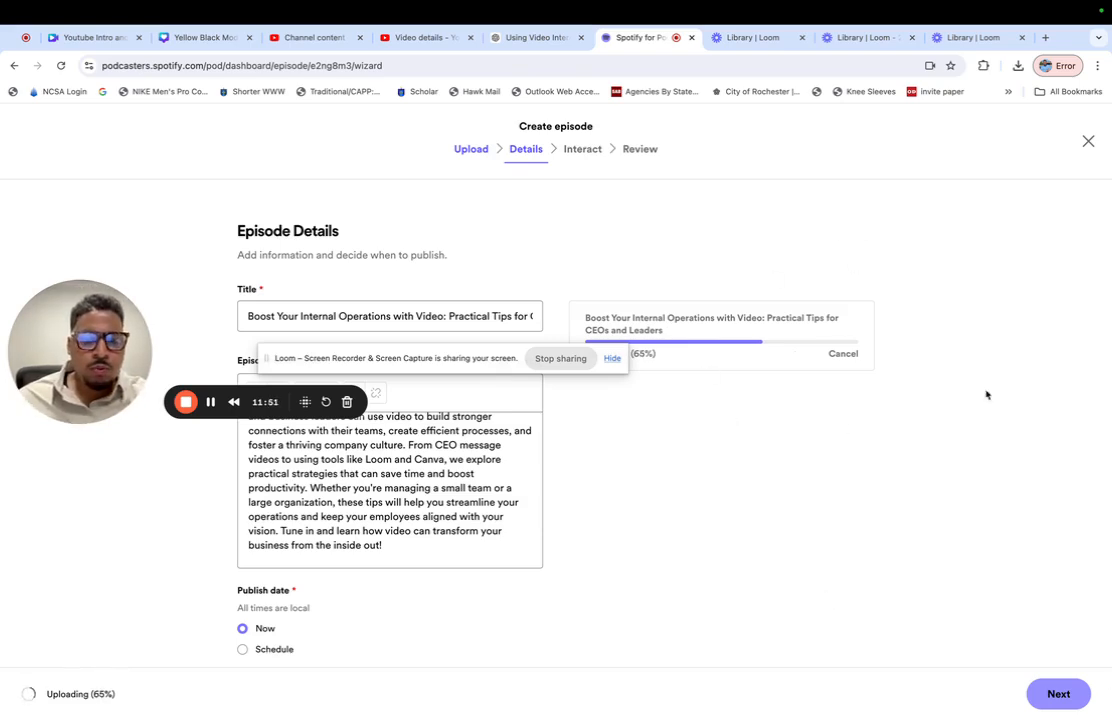
left_click_drag(328, 358, 174, 151)
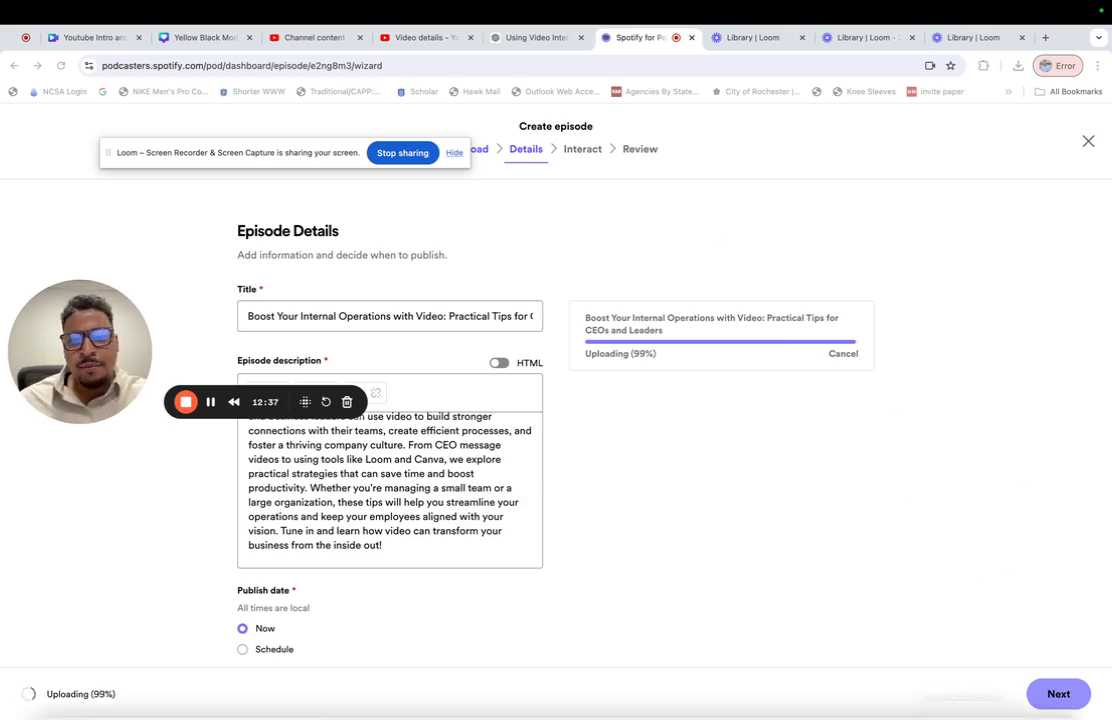
scroll(856, 488, "down", 1)
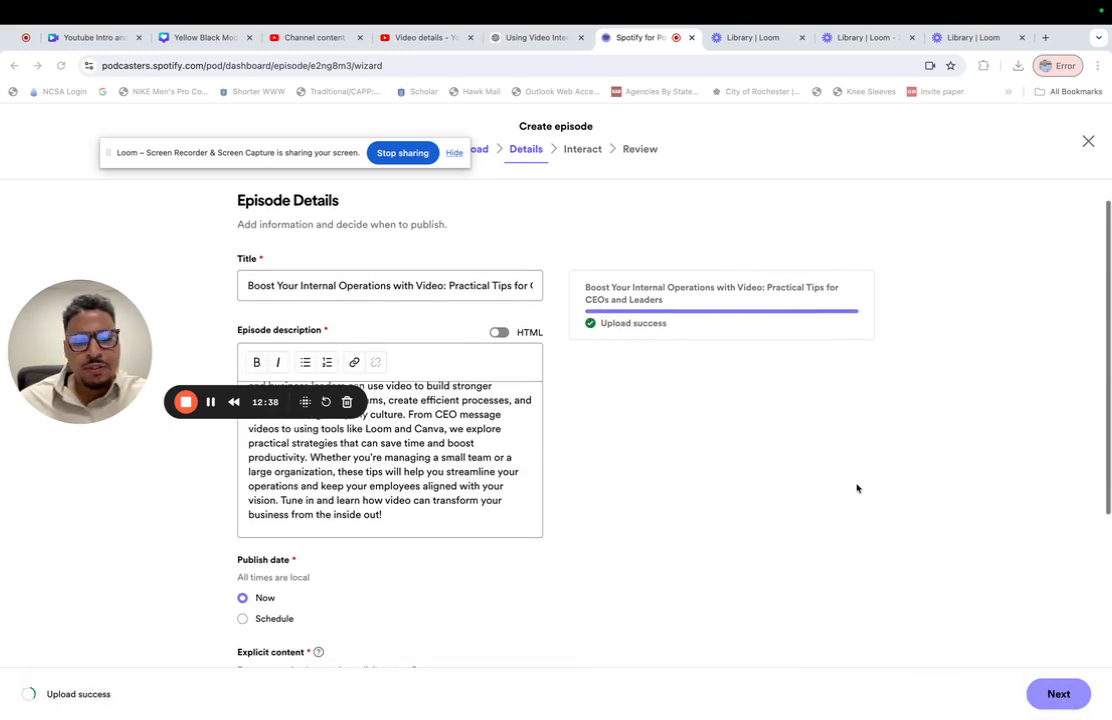
left_click(1062, 693)
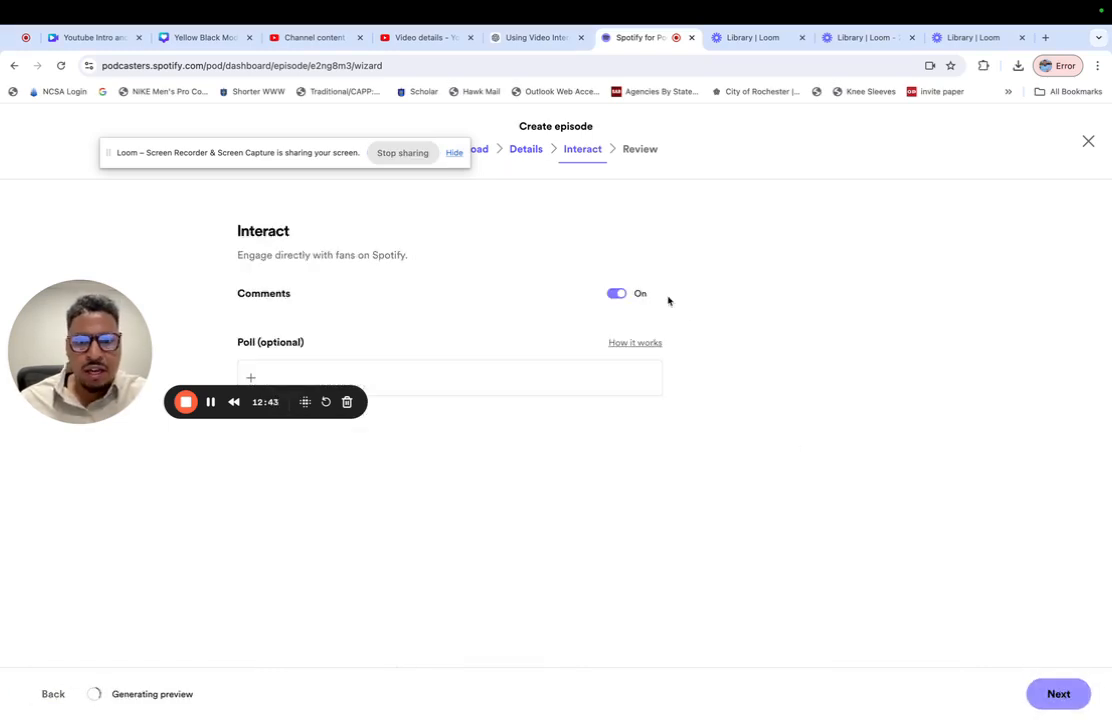
left_click(1055, 693)
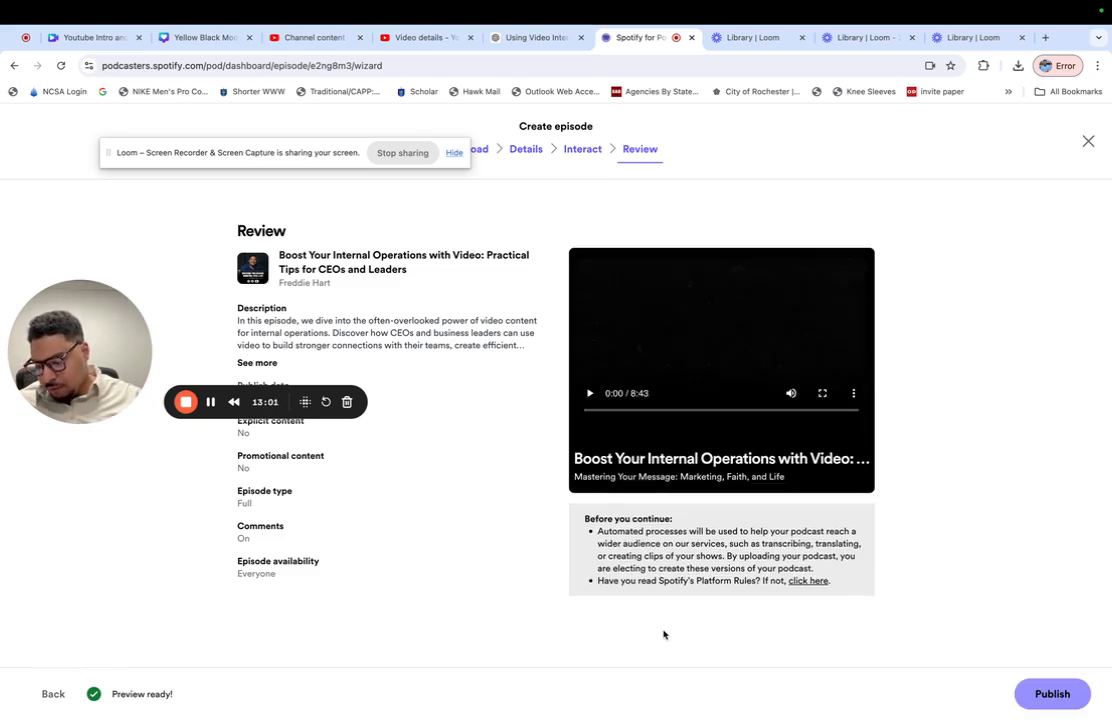
left_click(1052, 693)
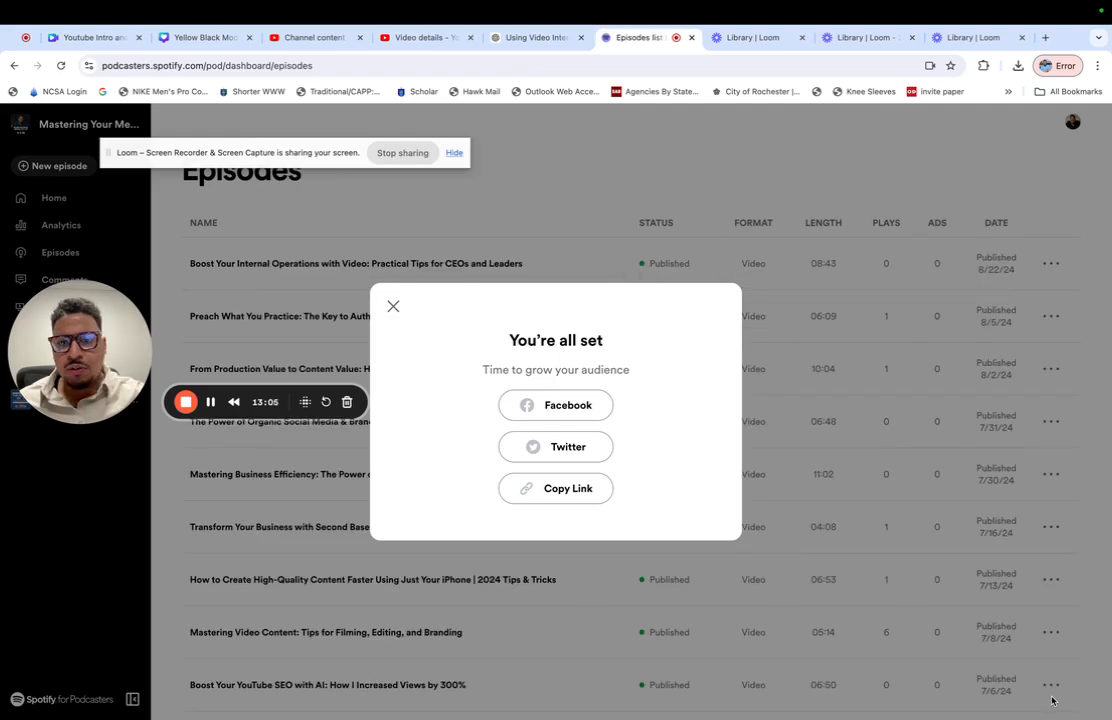
left_click(391, 308)
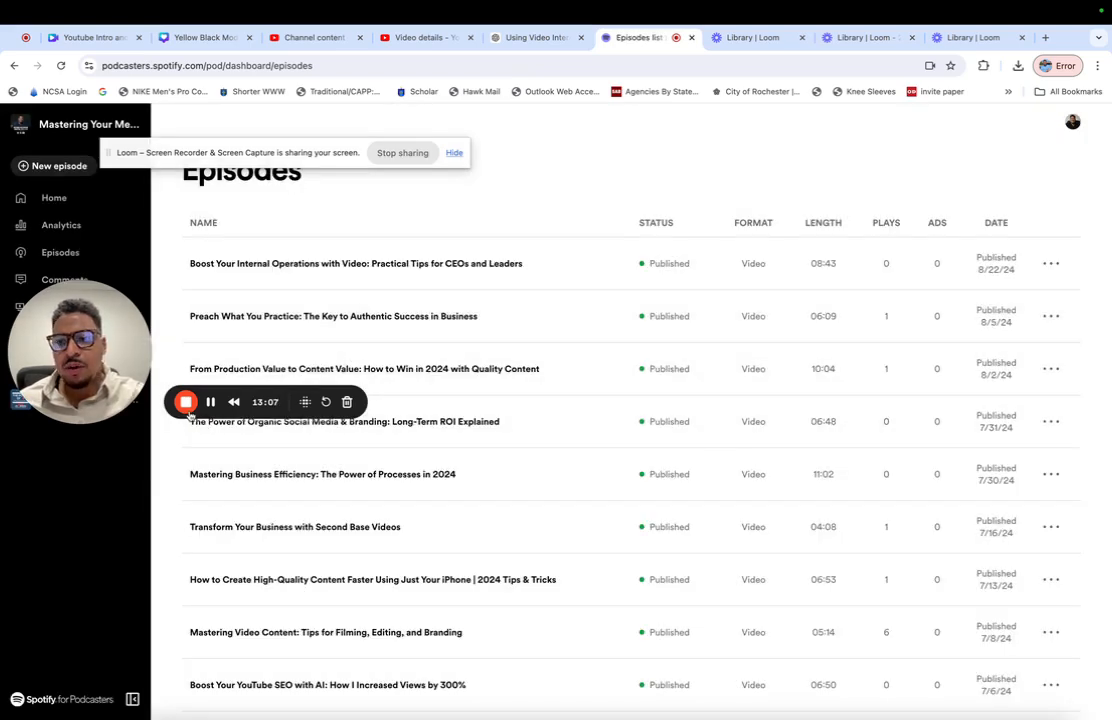